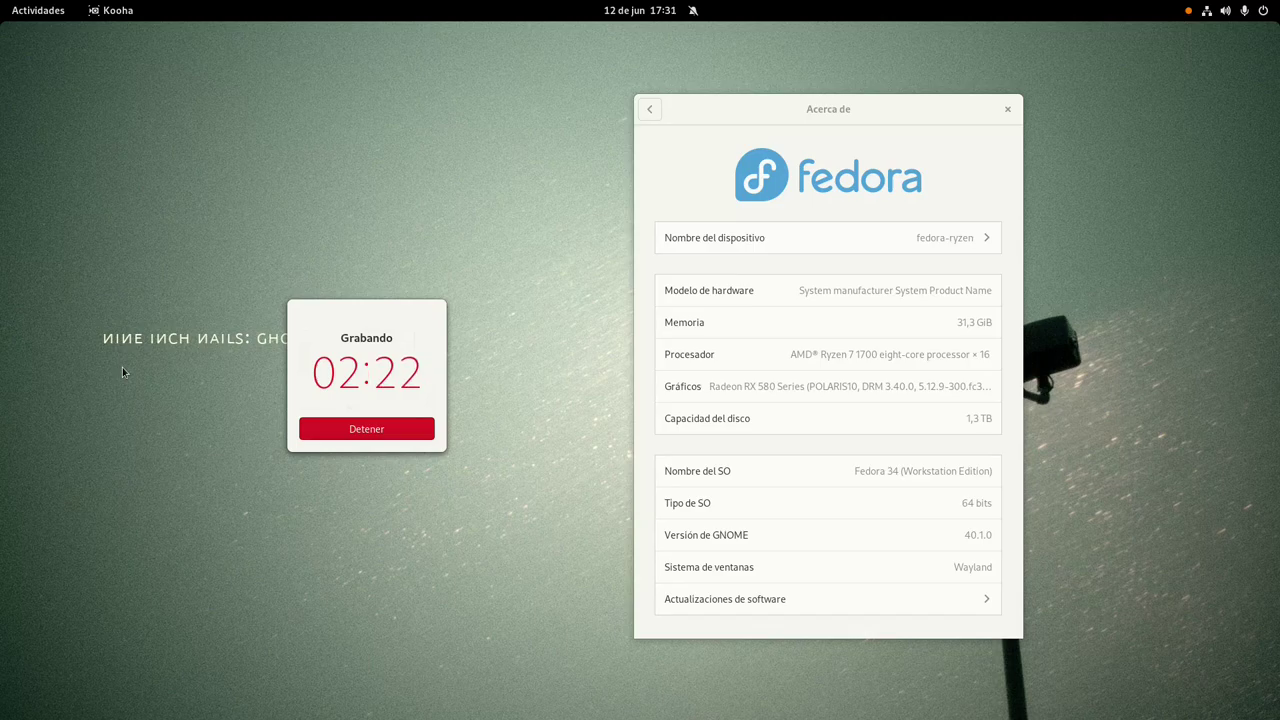
# Step: Switch to Cajas (GNOME Boxes) and open the Fedora 34 Workstation virtual machine in a maximized window
pyautogui.moveTo(0, 0)
pyautogui.scroll(-1, 266, 351)
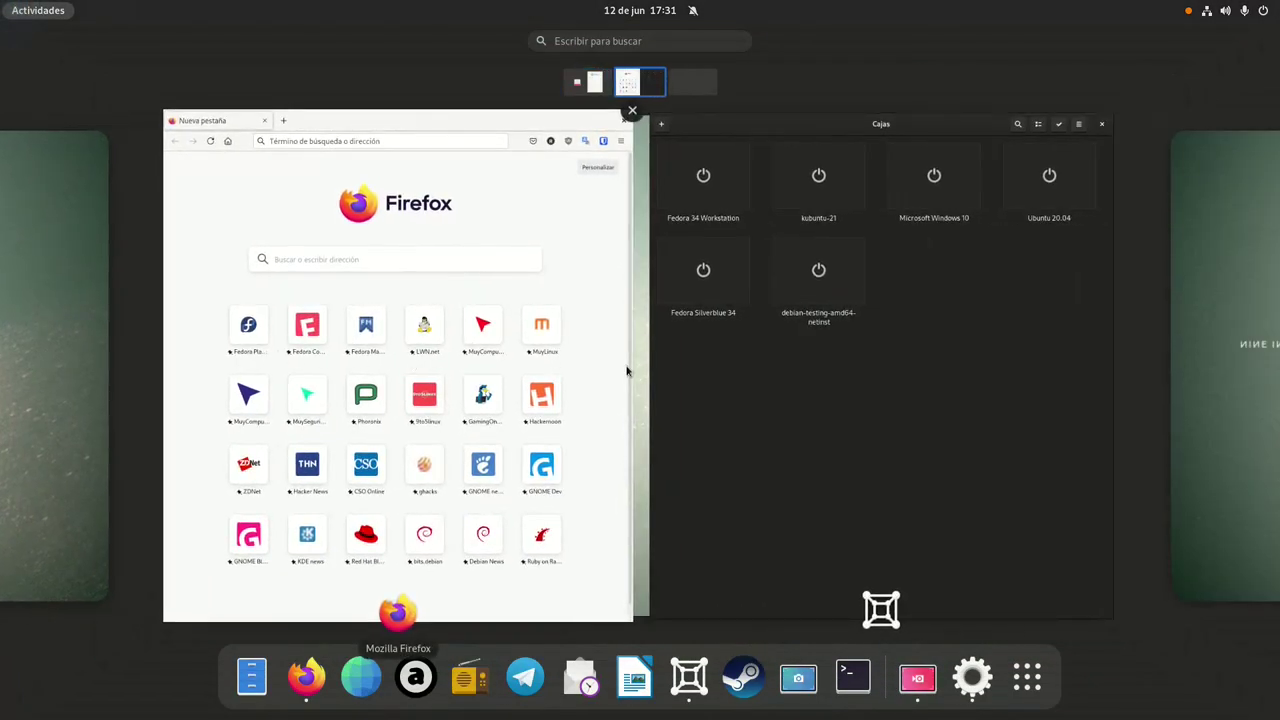
pyautogui.click(843, 371)
pyautogui.moveTo(980, 43); pyautogui.dragTo(633, 5)
pyautogui.click(64, 92)
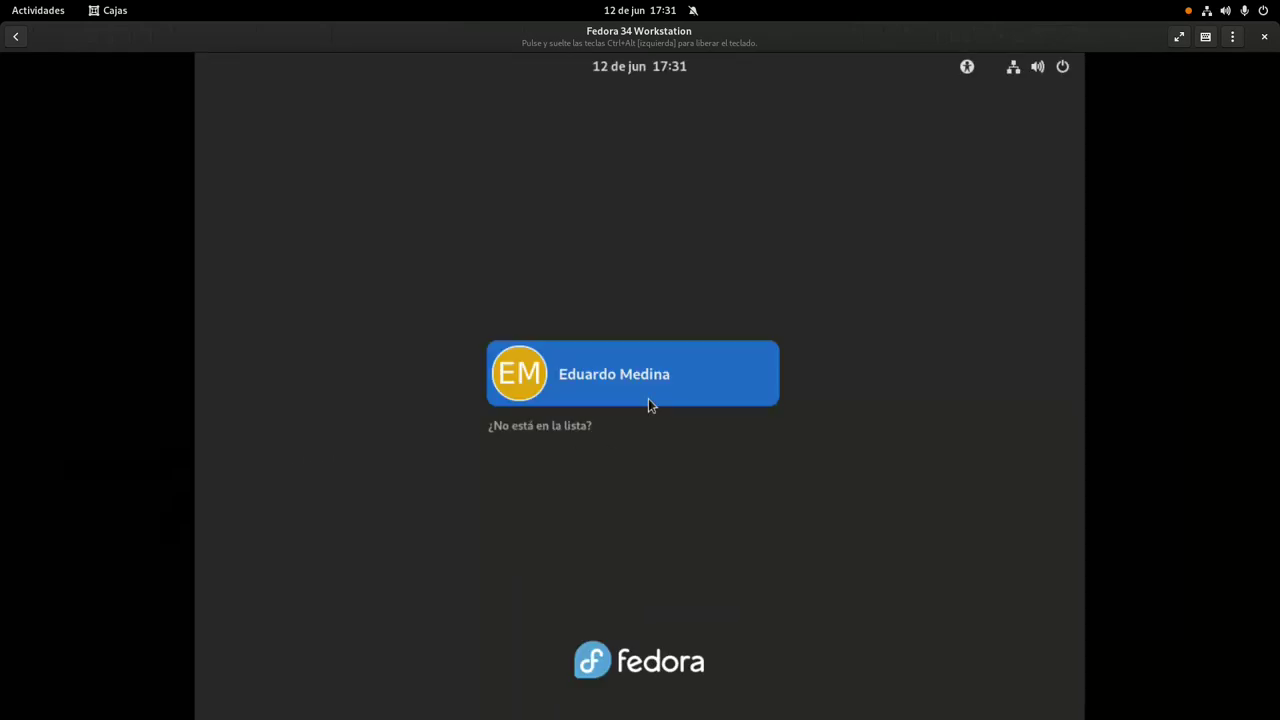
# Step: Log in to the virtual machine's listed user account by entering the account password
pyautogui.click(648, 398)
pyautogui.write('•••••••')
pyautogui.press('Return')
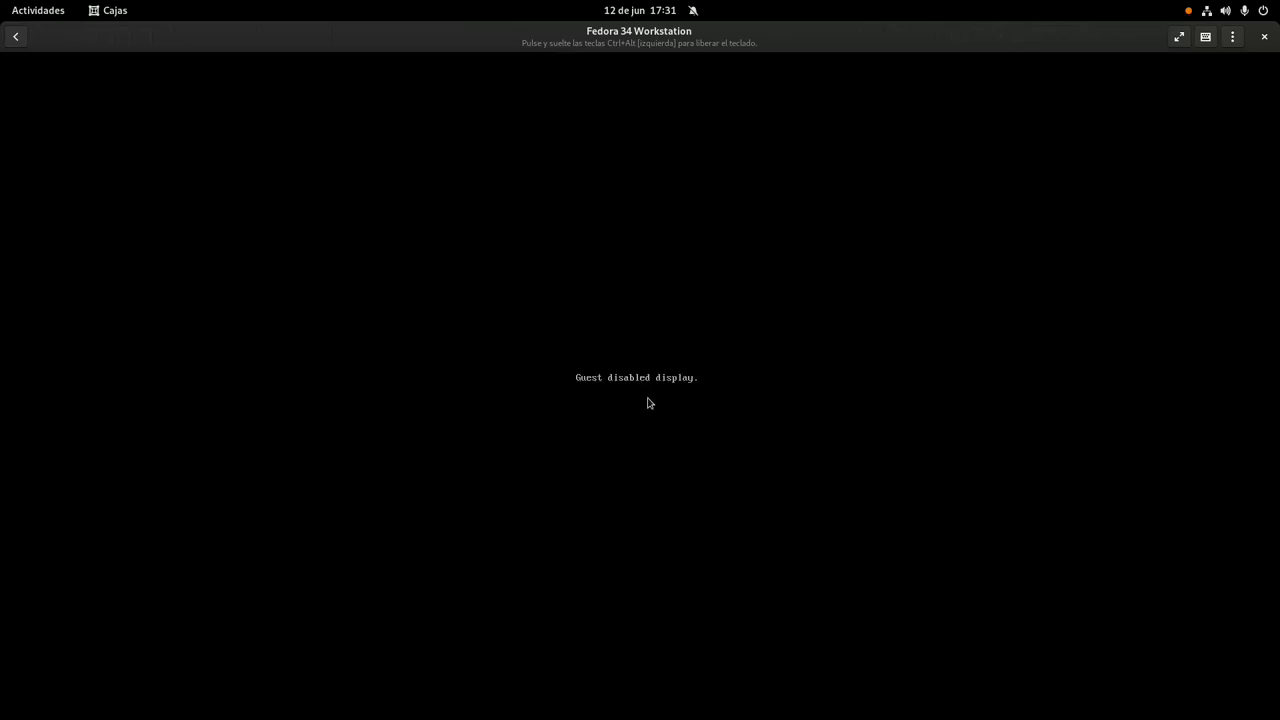
# Step: Open dnfdragora, search package names for policycore, and view the details of the policycoreutils-gui package
pyautogui.write('dnf')
pyautogui.press('Return')
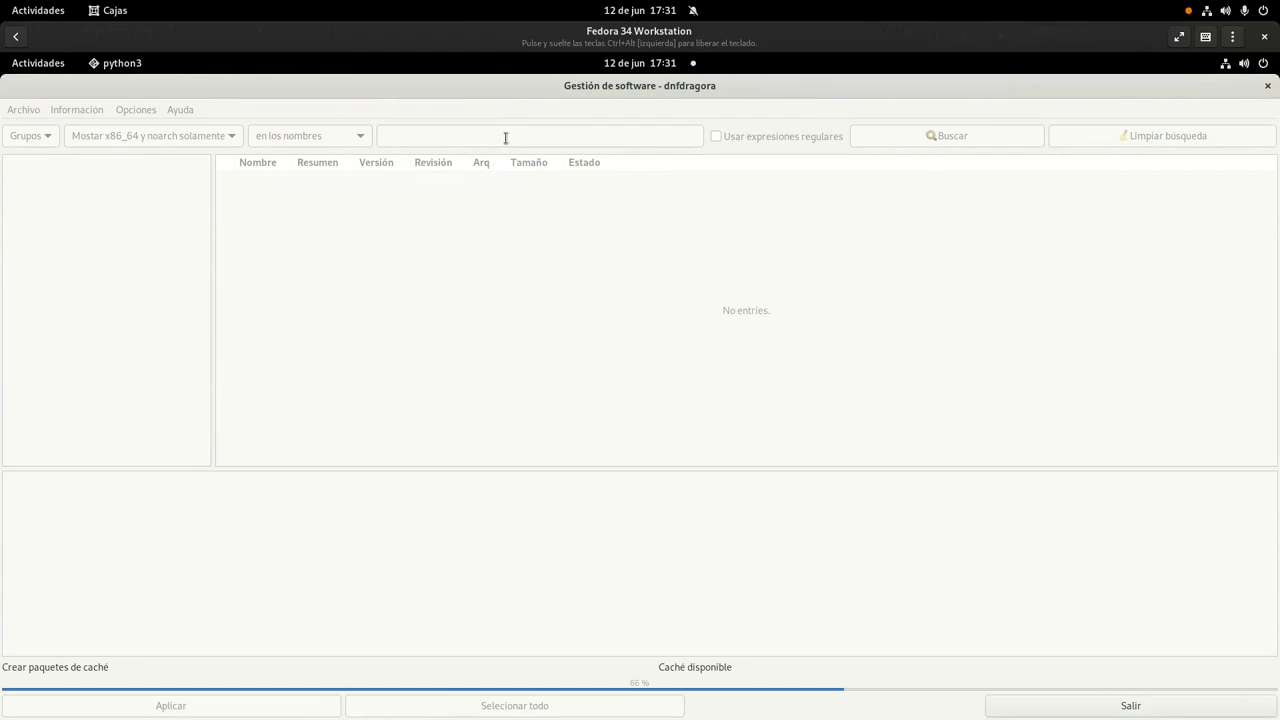
pyautogui.click(505, 138)
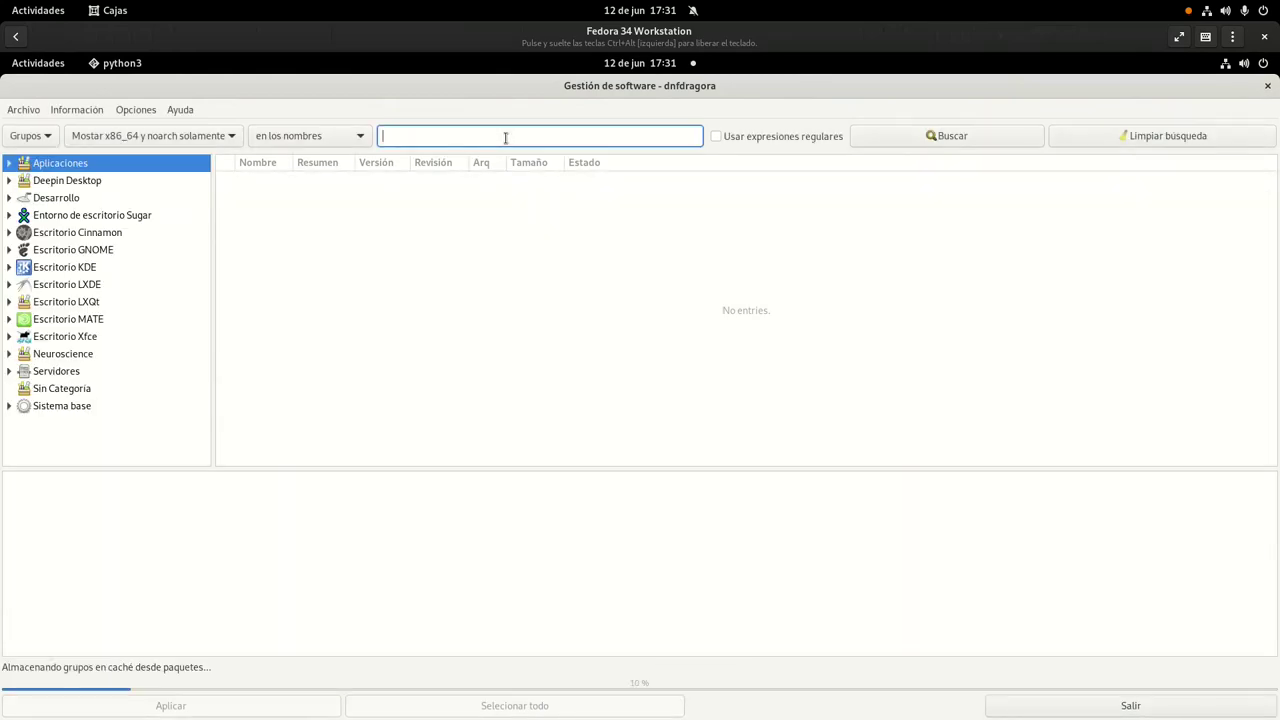
pyautogui.write('policyt')
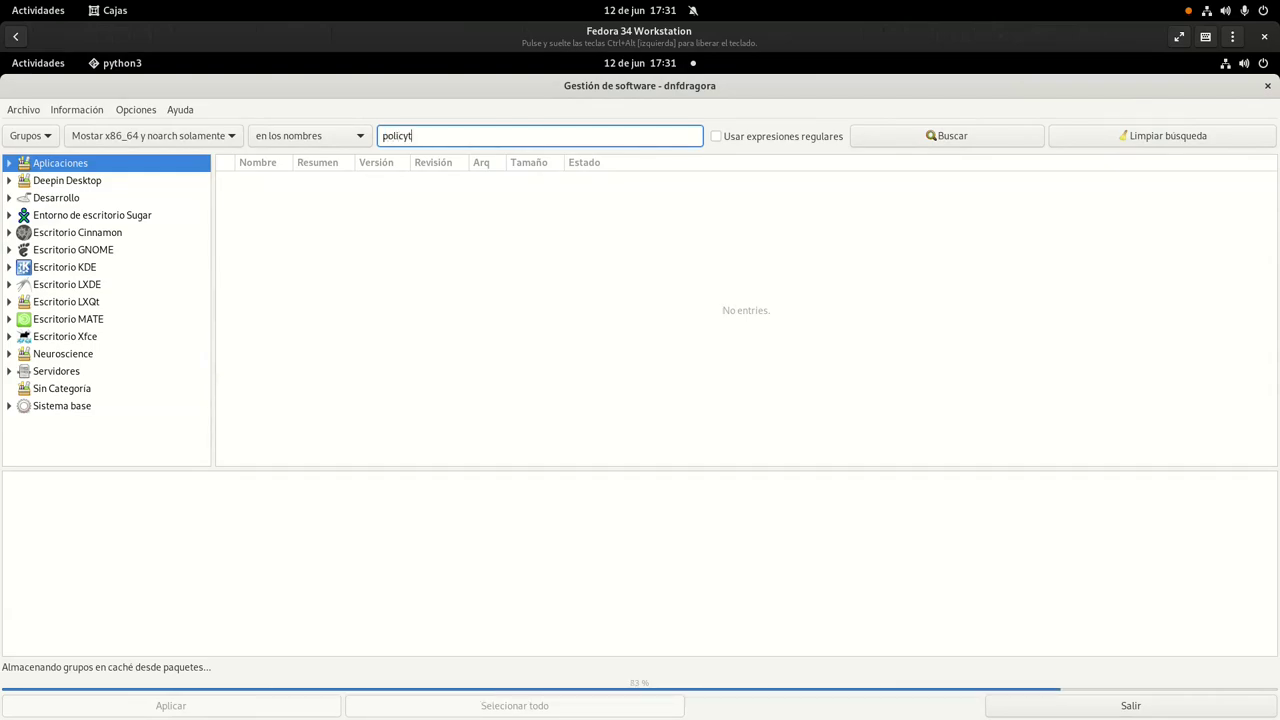
pyautogui.press('BackSpace')
pyautogui.write('core')
pyautogui.press('Return')
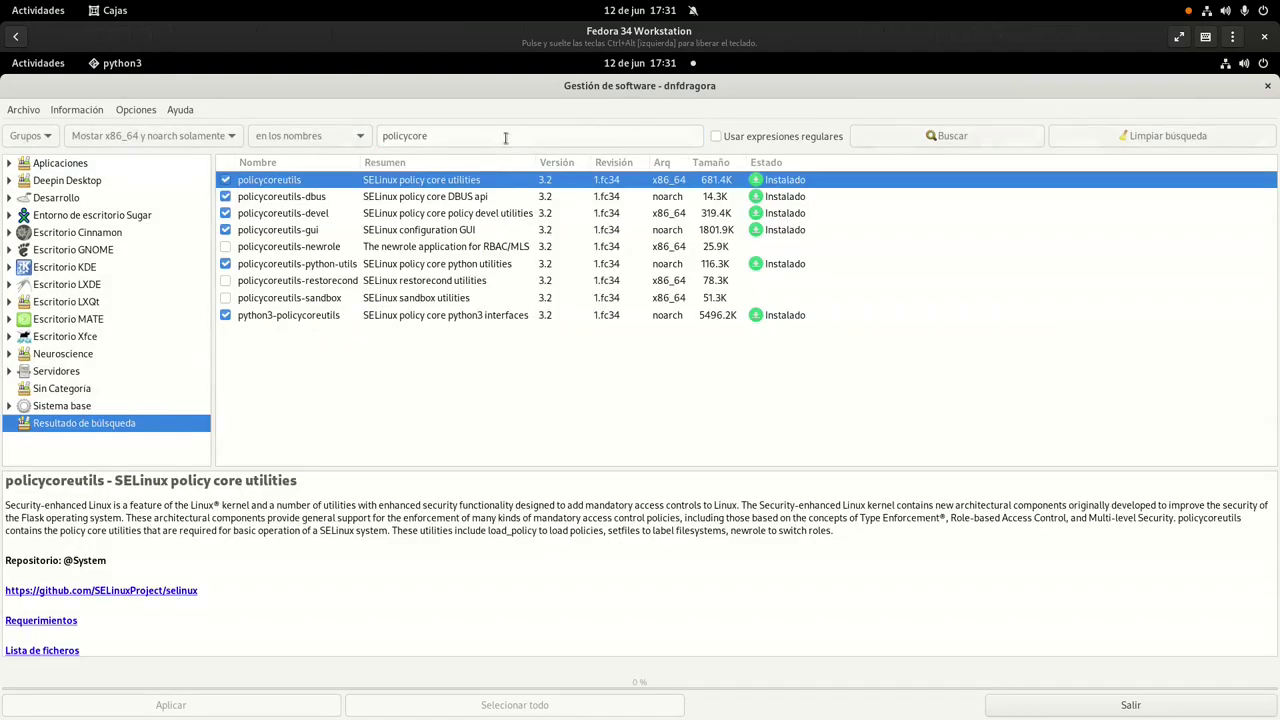
pyautogui.click(278, 230)
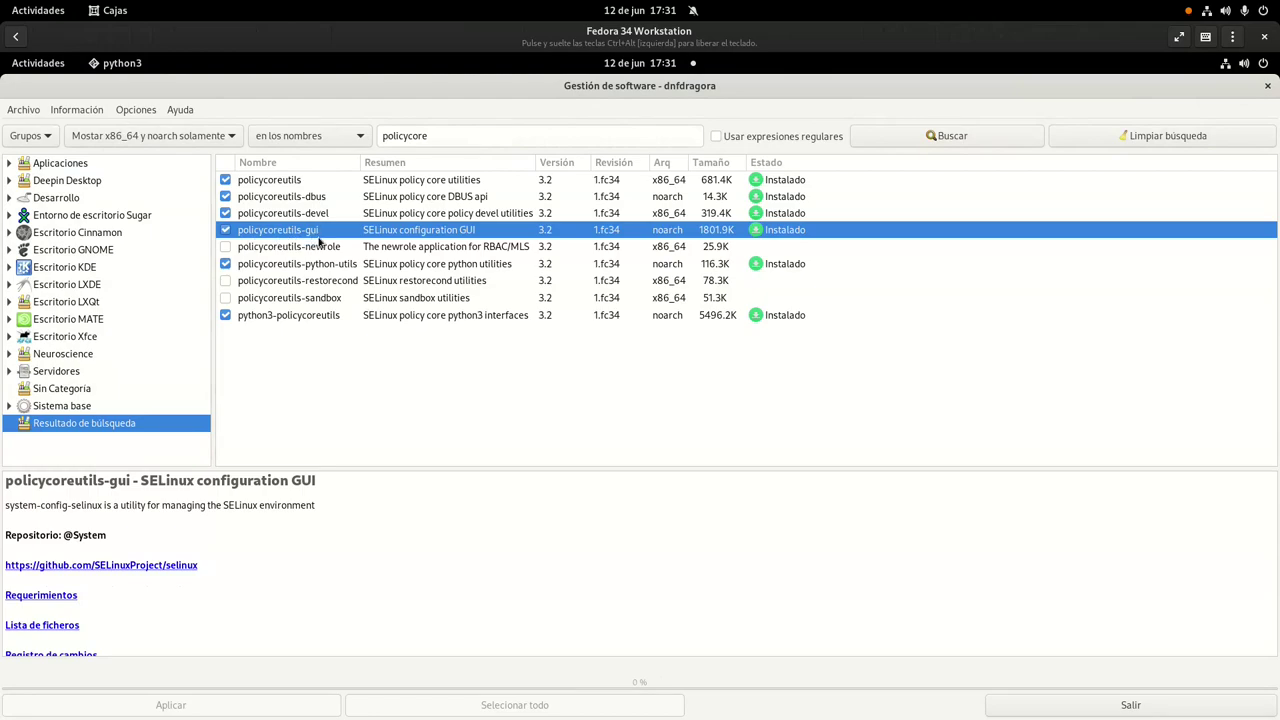
# Step: Search for firewall-config, view the details of its installed 3.fc34 package, and close the package manager
pyautogui.doubleClick(471, 138)
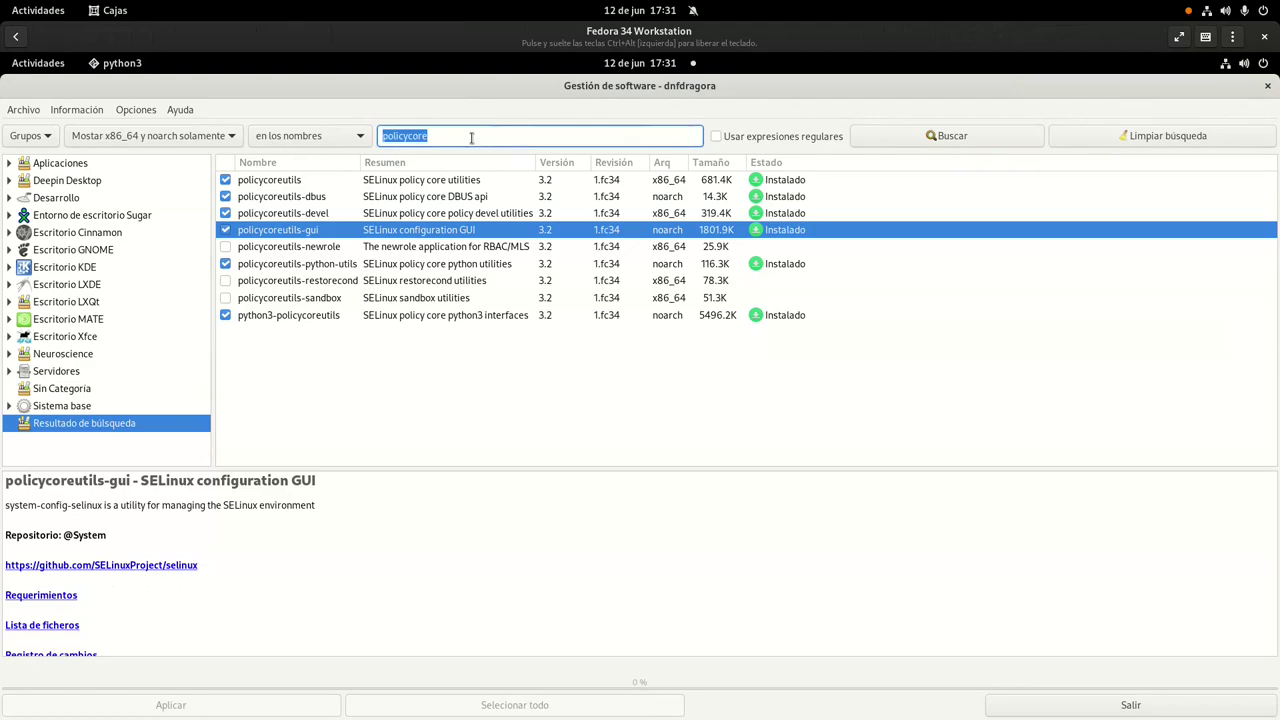
pyautogui.write('firewall-config')
pyautogui.press('Return')
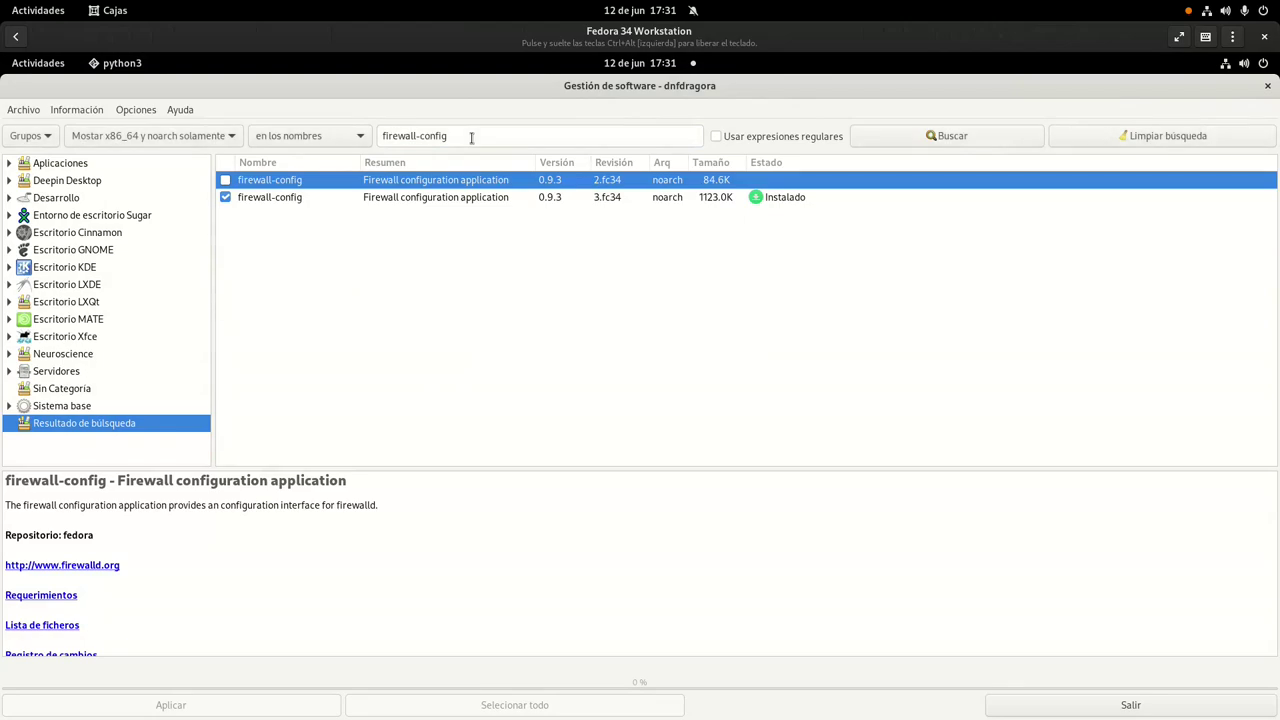
pyautogui.click(296, 197)
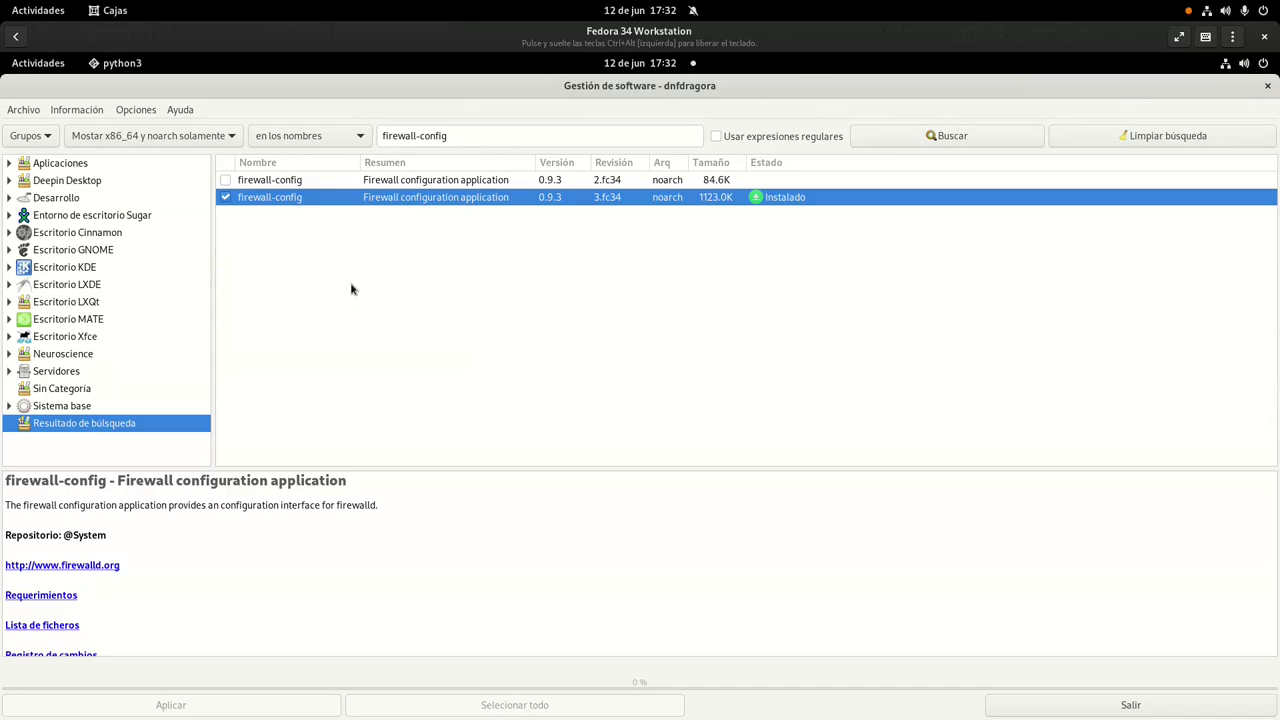
pyautogui.click(1267, 86)
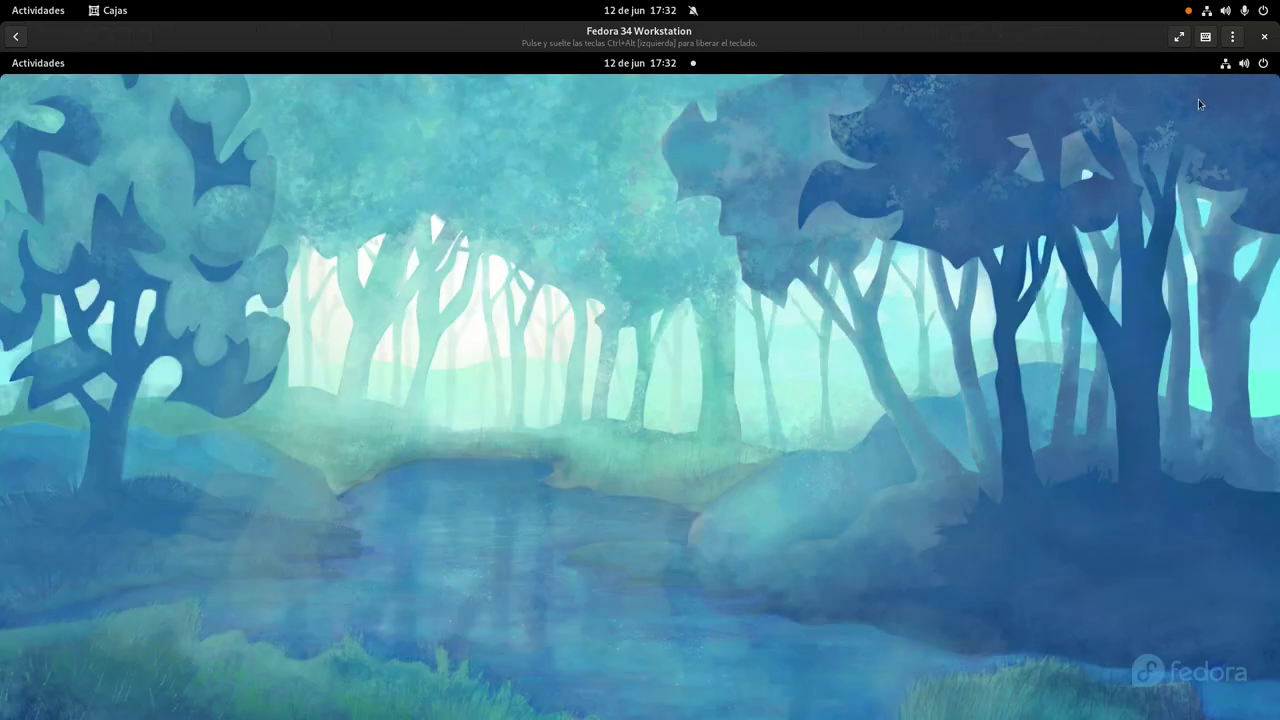
# Step: Find and launch the SELinux administration tool, entering the account password to authenticate
pyautogui.click(38, 63)
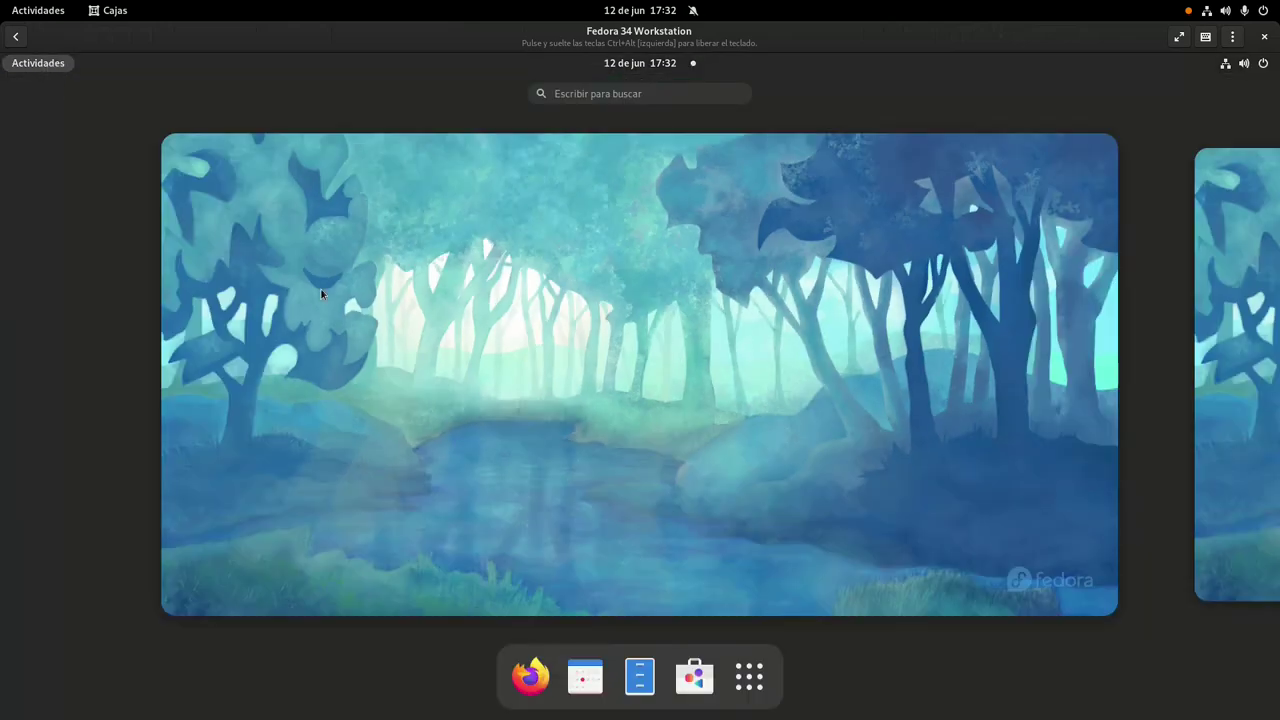
pyautogui.write('sl')
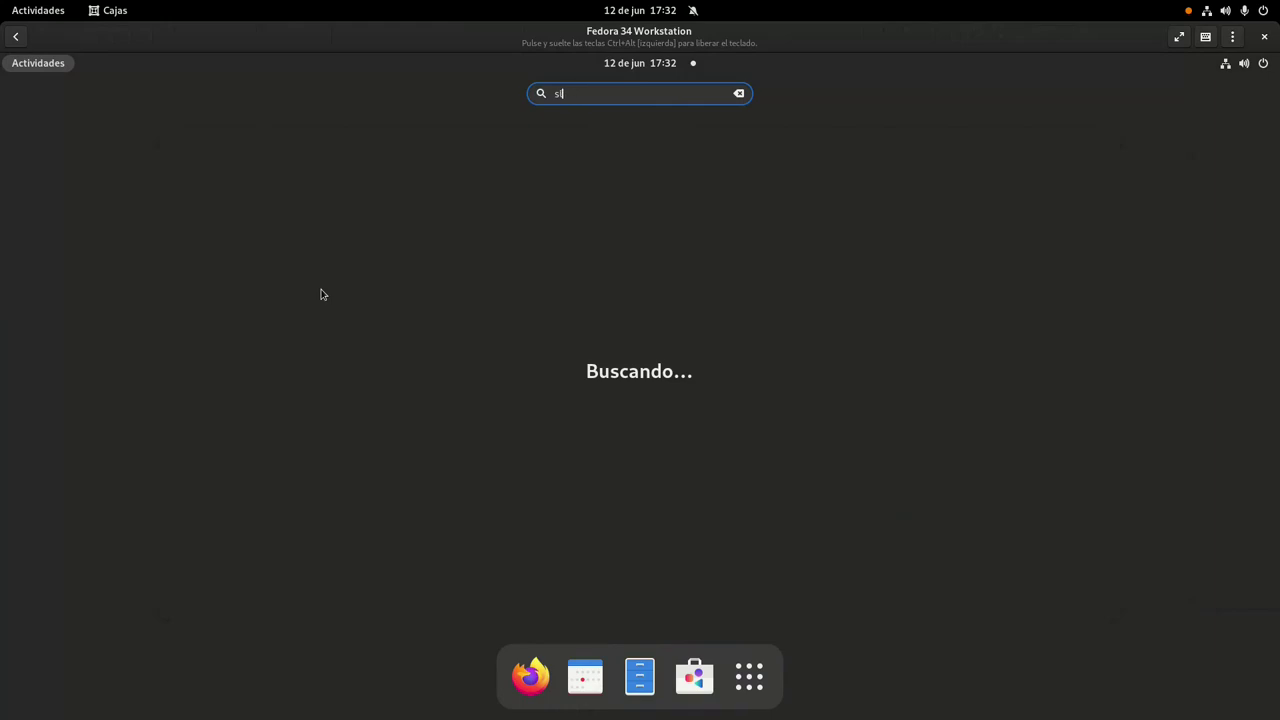
pyautogui.press('BackSpace')
pyautogui.write('el')
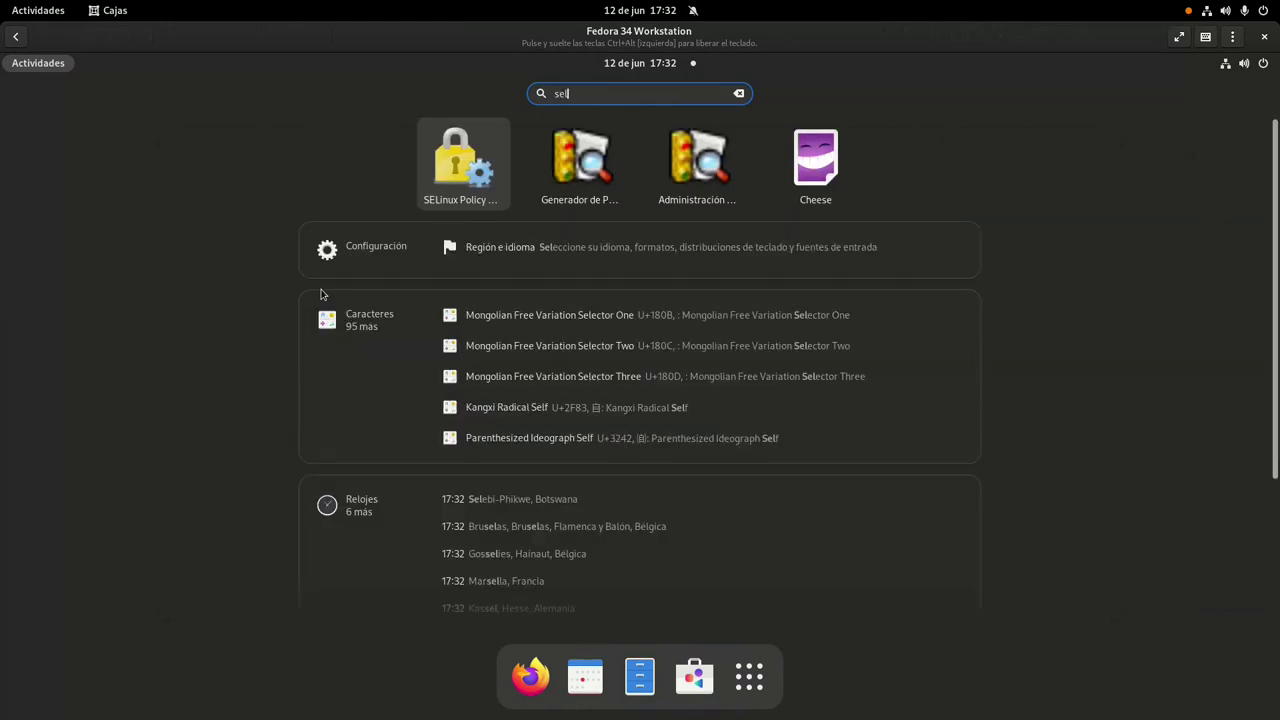
pyautogui.click(707, 152)
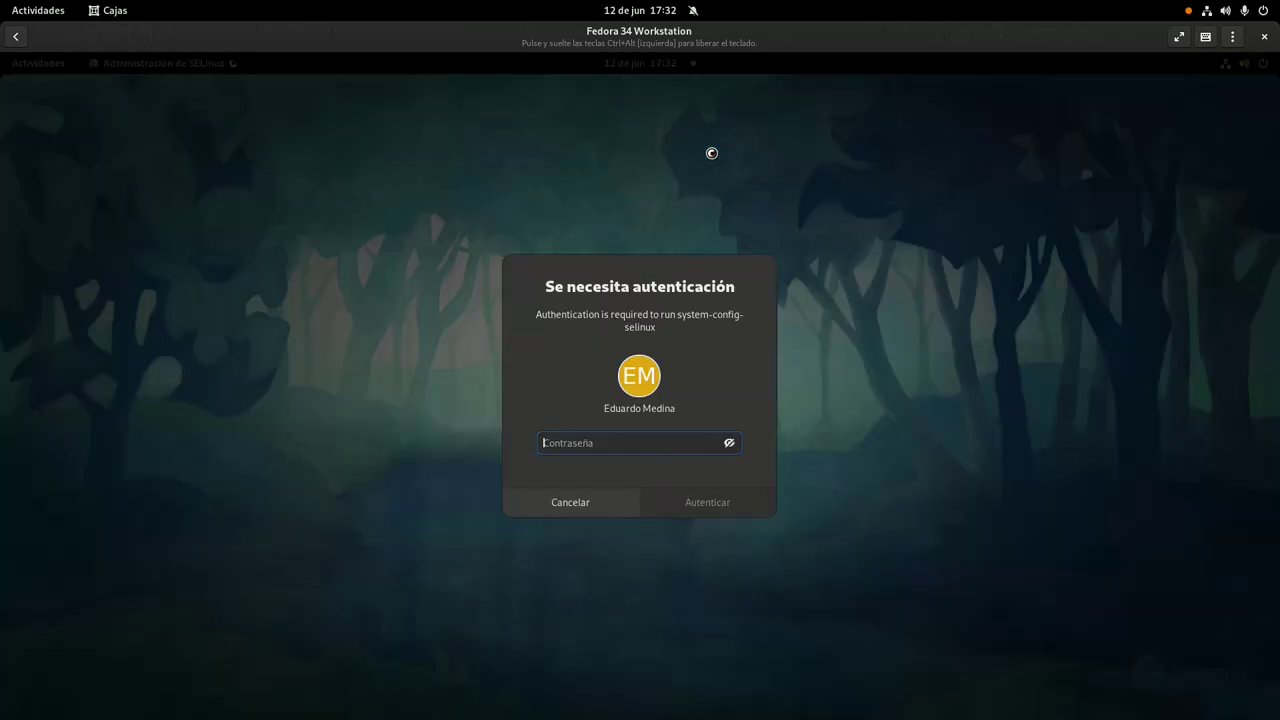
pyautogui.write('•••••••')
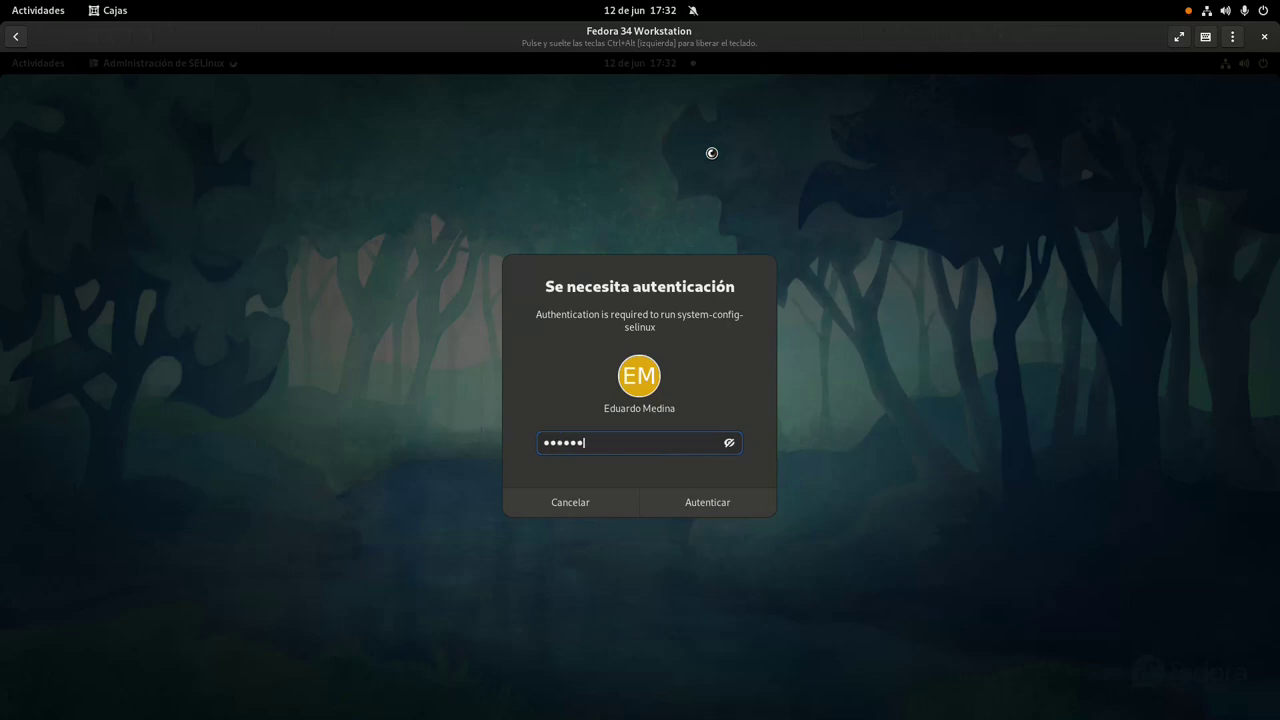
pyautogui.press('Return')
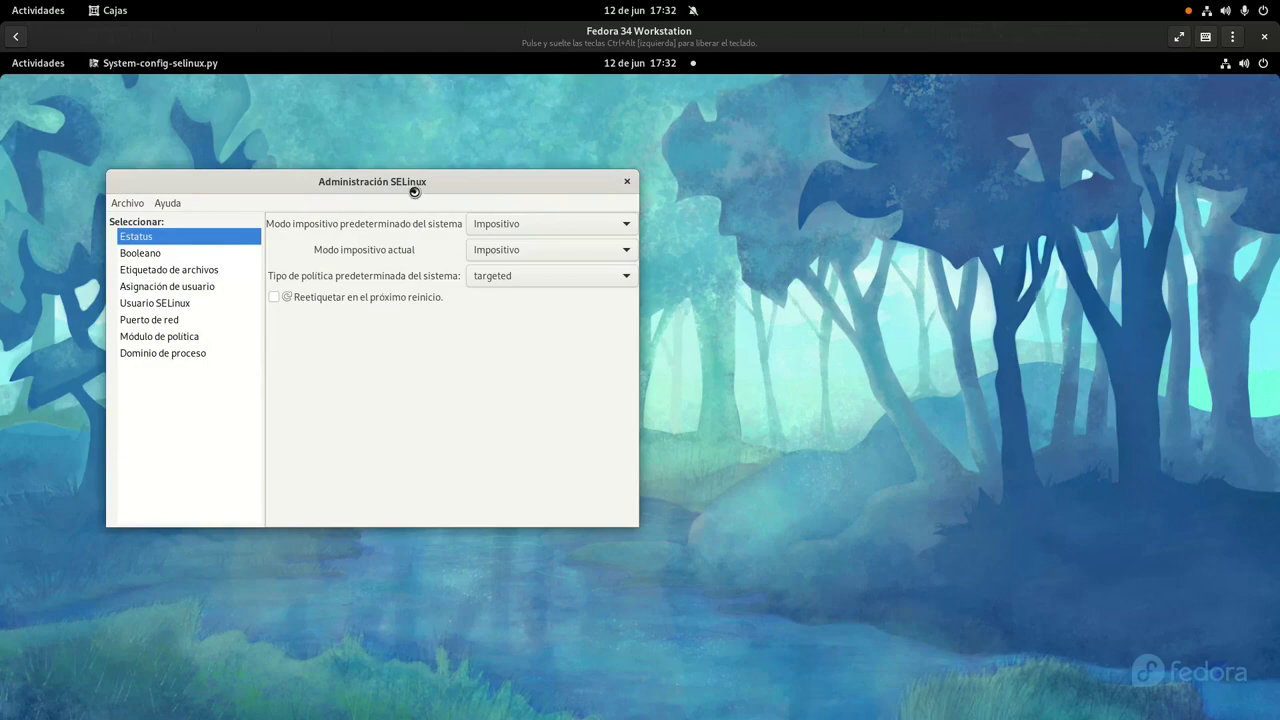
# Step: Maximize the Administración SELinux window and look through the list of SELinux policy booleans
pyautogui.moveTo(418, 183); pyautogui.dragTo(608, 45)
pyautogui.doubleClick(568, 92)
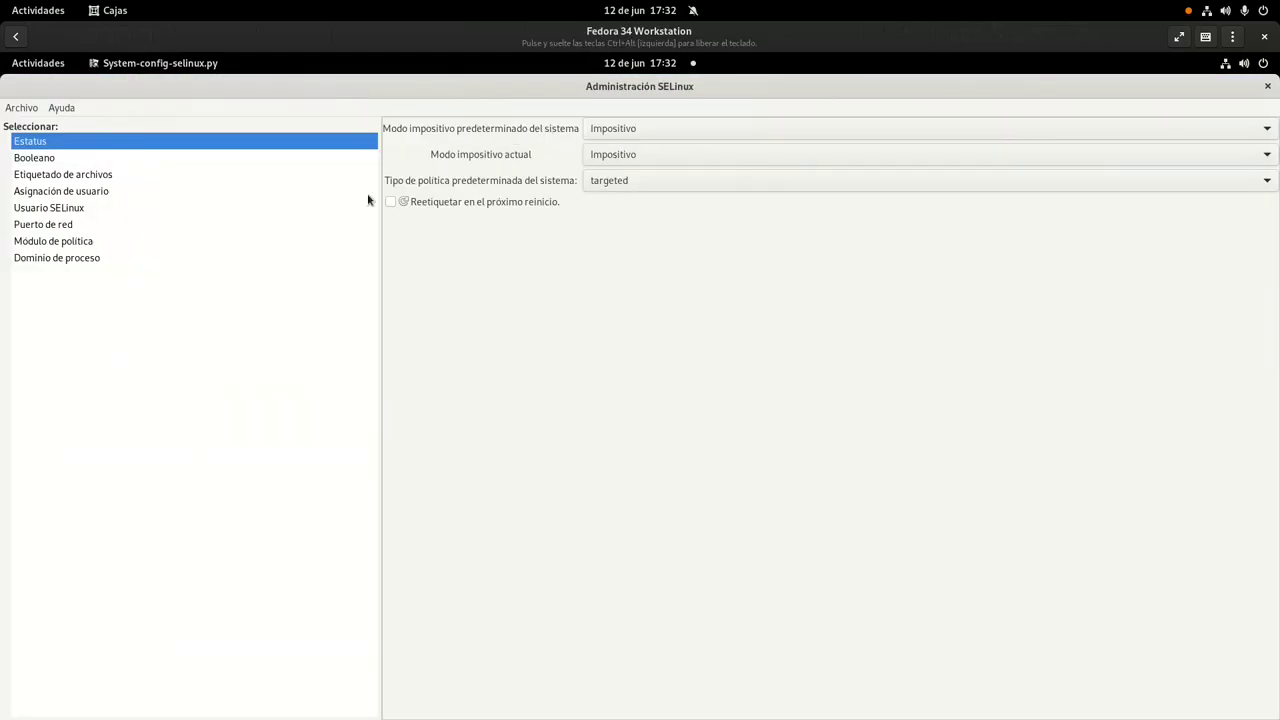
pyautogui.click(55, 160)
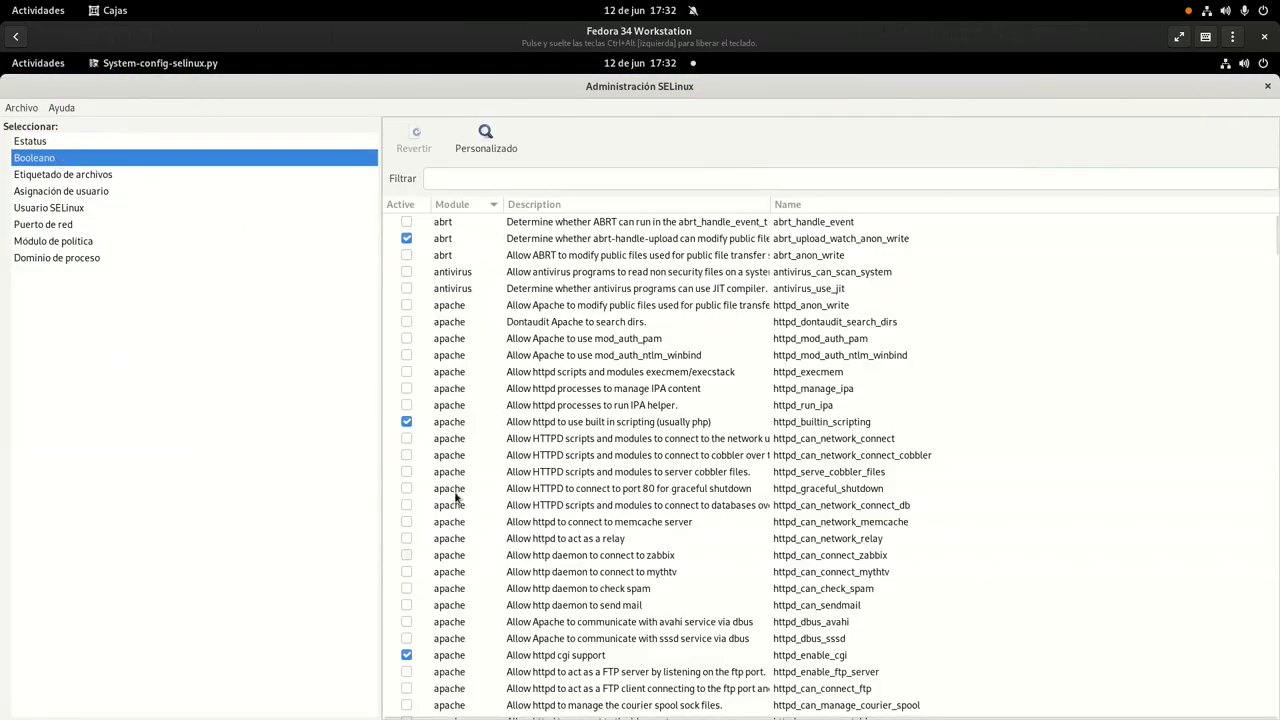
pyautogui.scroll(-3, 485, 481)
pyautogui.scroll(-10, 485, 481)
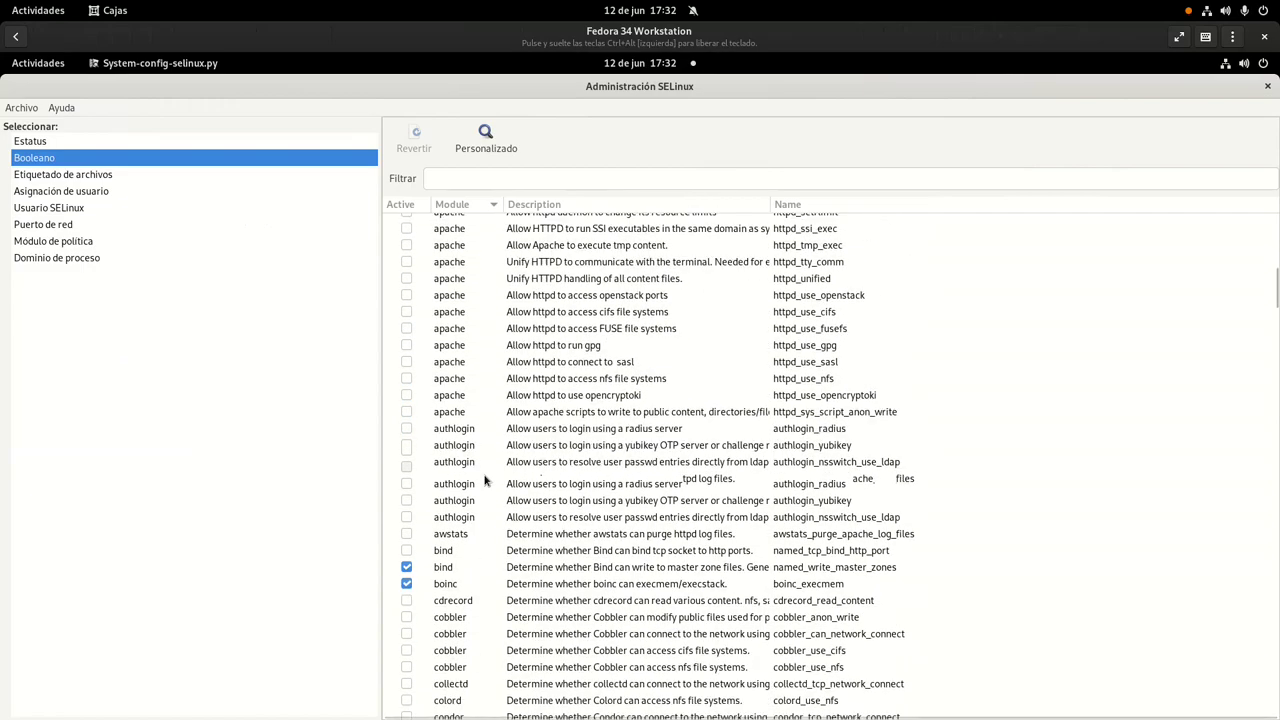
pyautogui.scroll(-15, 485, 481)
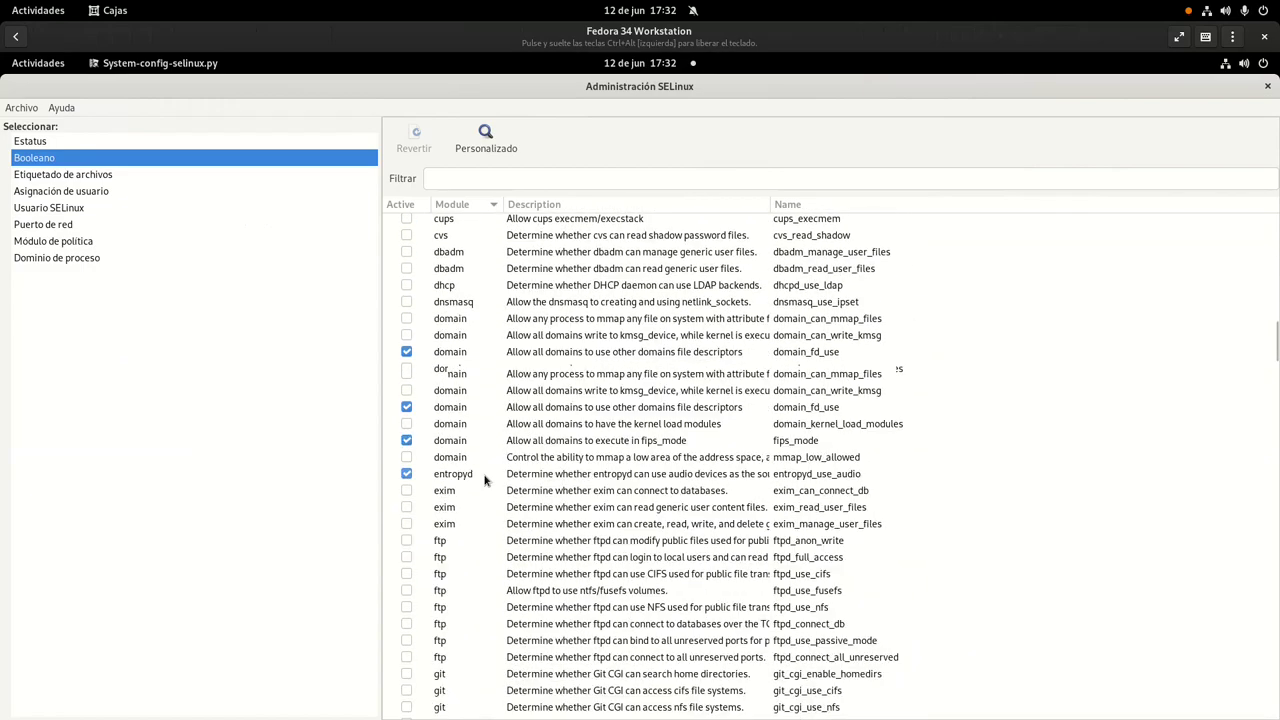
pyautogui.scroll(-15, 485, 481)
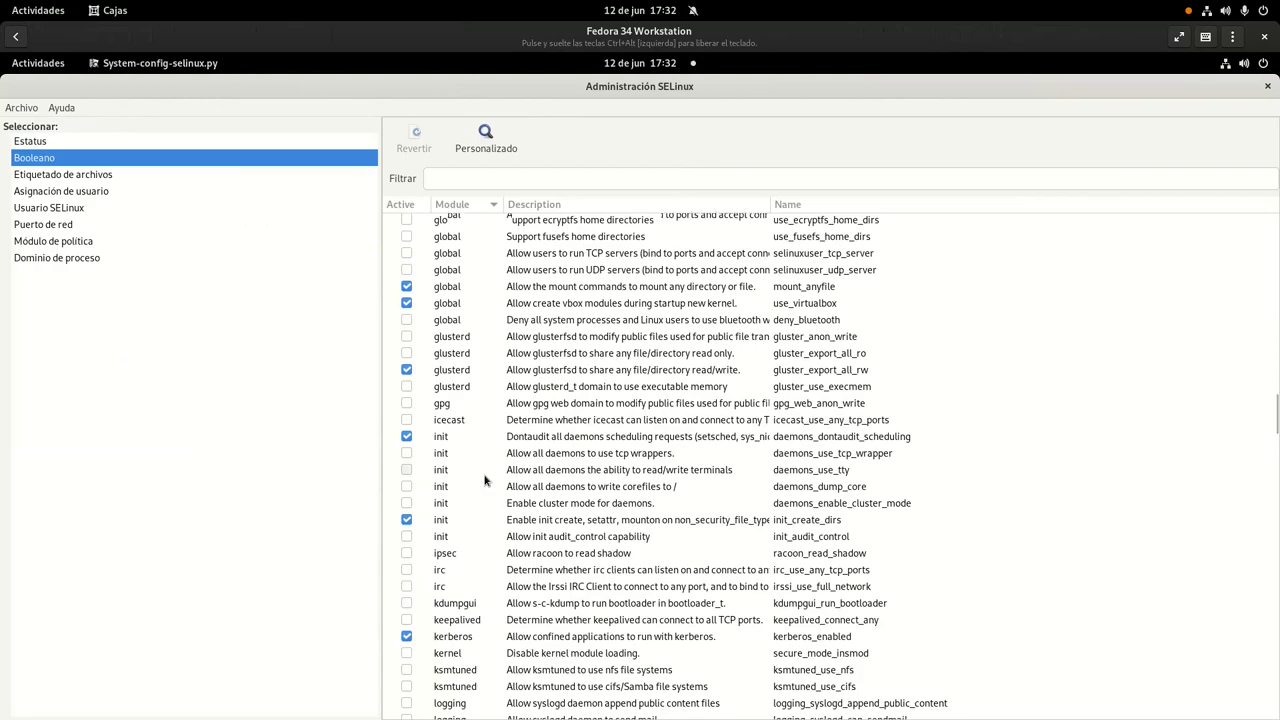
# Step: Look through the file labeling section for file specifications and their SELinux types
pyautogui.click(59, 177)
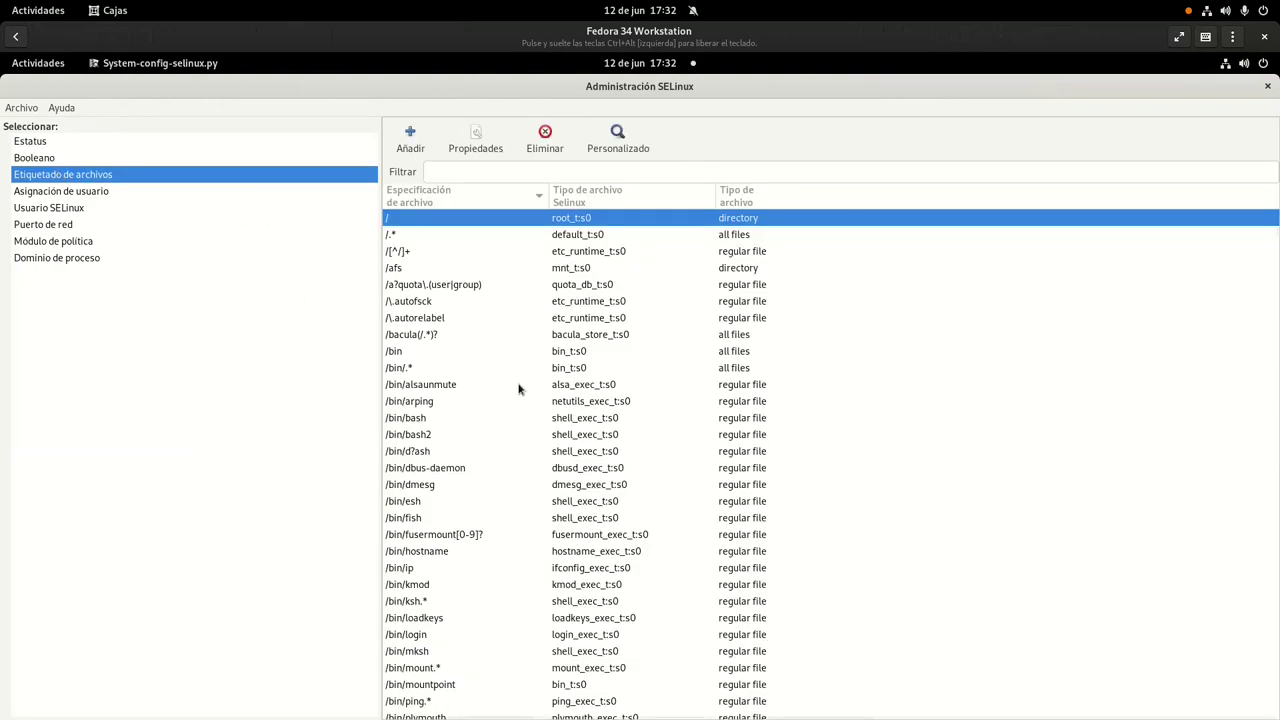
pyautogui.scroll(-5, 413, 467)
pyautogui.scroll(-15, 413, 467)
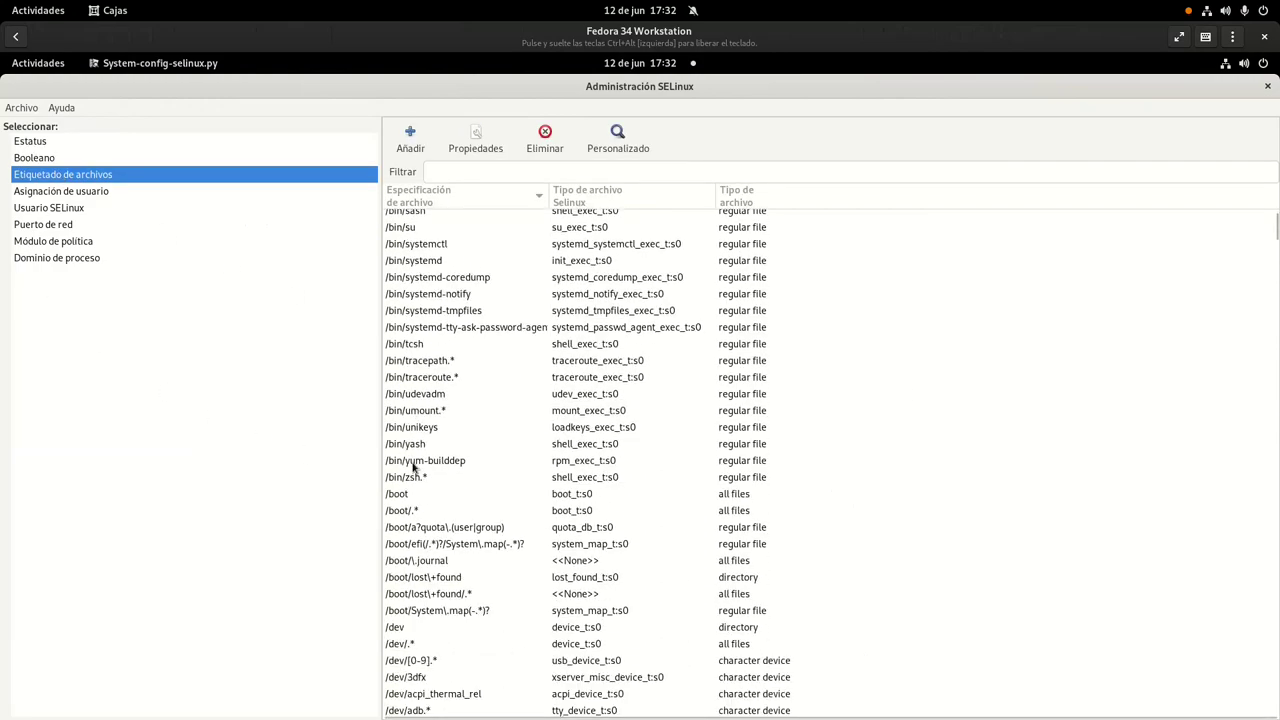
# Step: View the user mapping, SELinux user, network port, policy module and process domain sections in turn
pyautogui.click(55, 193)
pyautogui.click(57, 208)
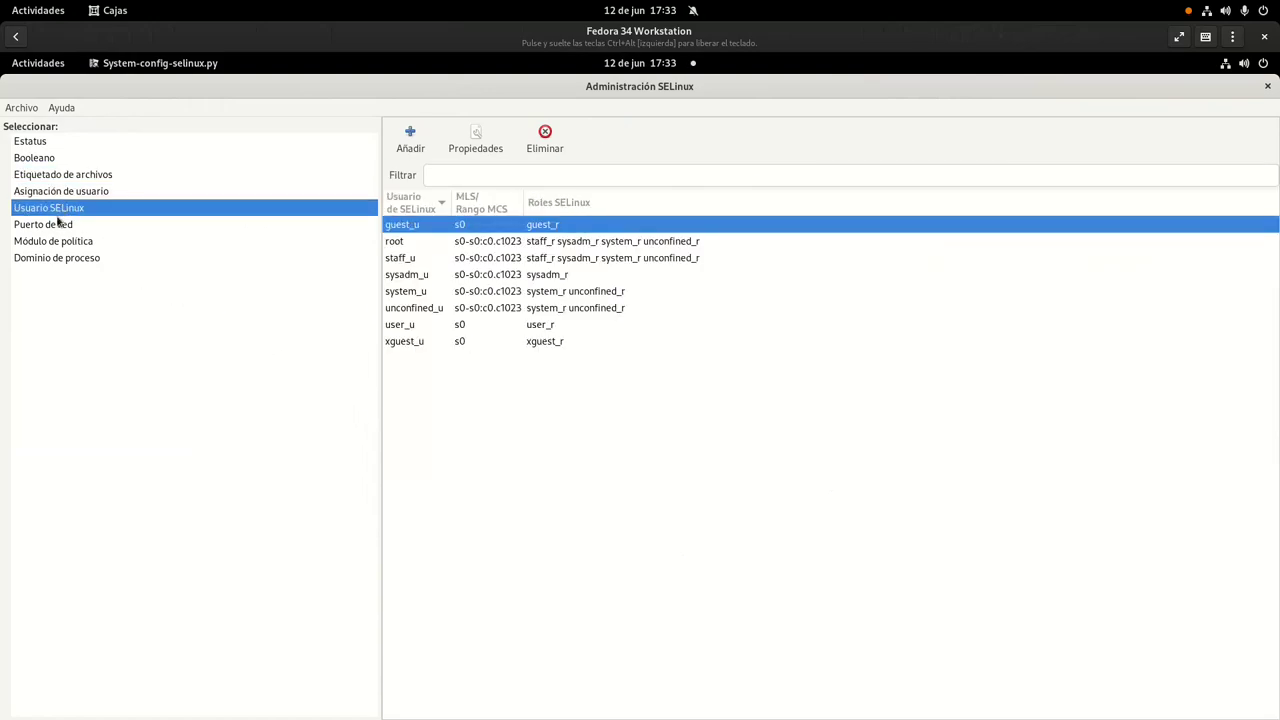
pyautogui.click(57, 226)
pyautogui.click(57, 242)
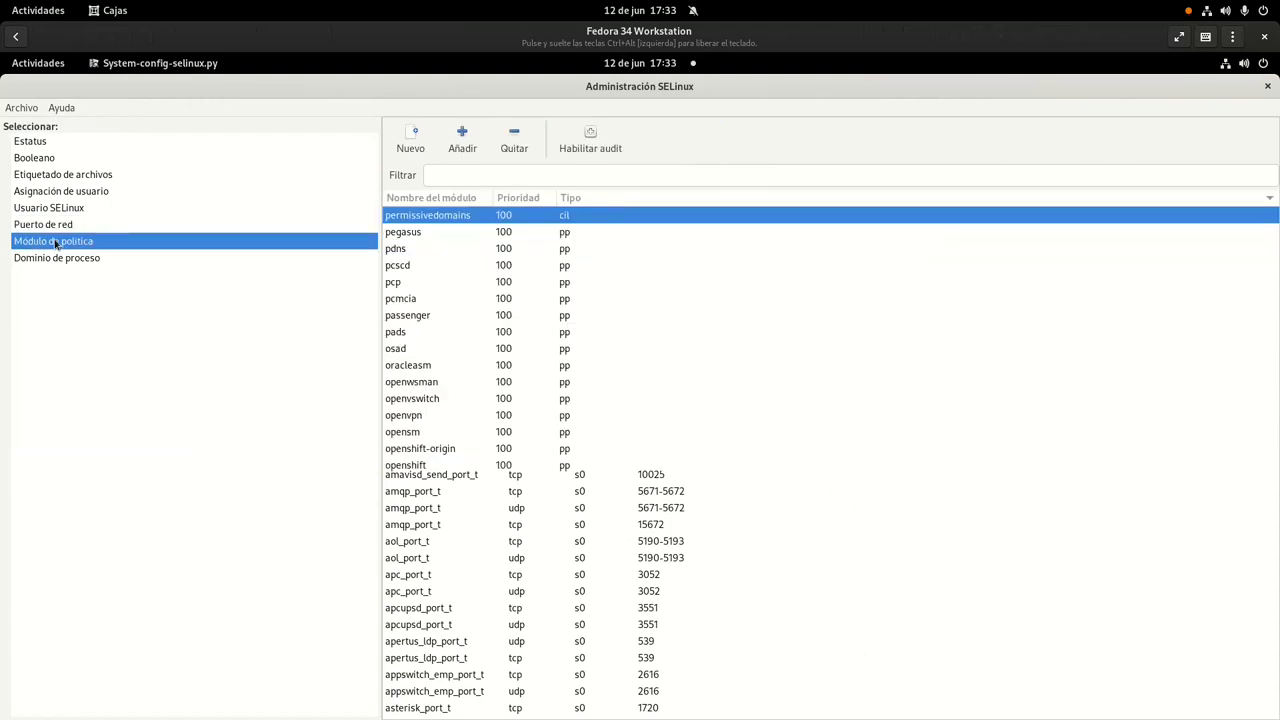
pyautogui.click(53, 260)
# Step: Return to the Estatus section, restore the window to a smaller size, and inspect the policy type and enforcing mode choices
pyautogui.click(55, 145)
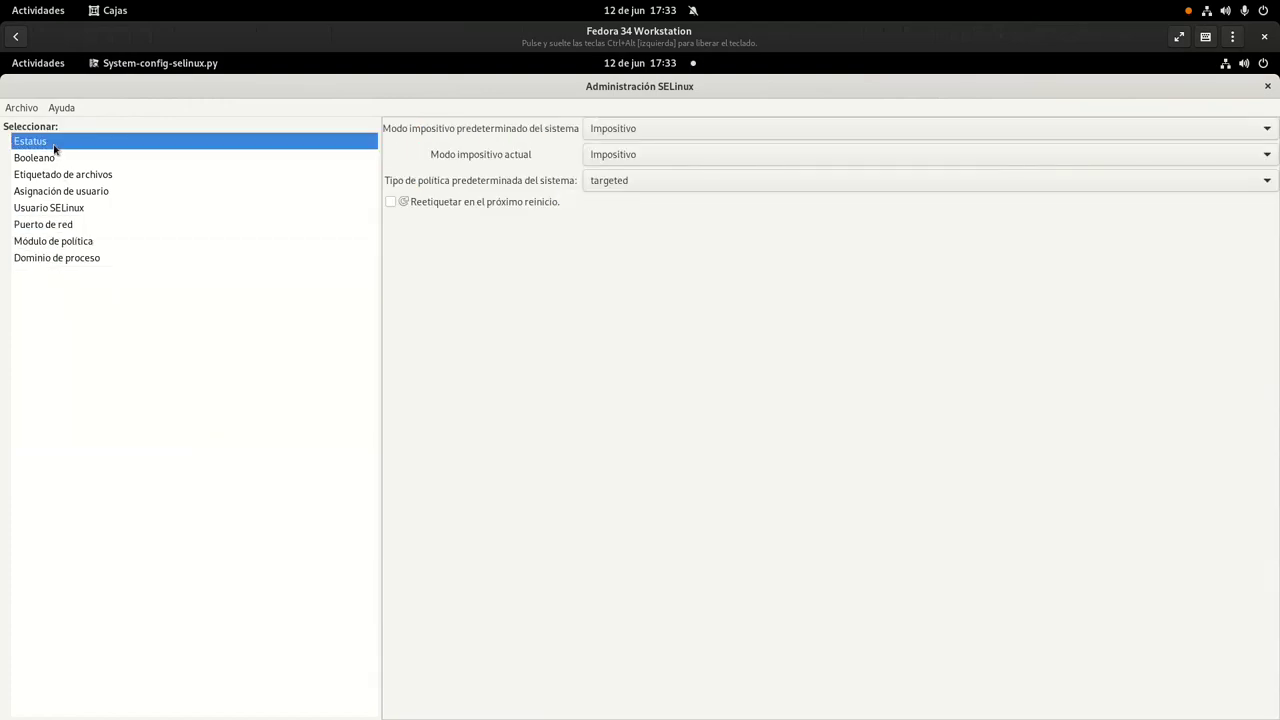
pyautogui.moveTo(535, 98); pyautogui.dragTo(443, 166)
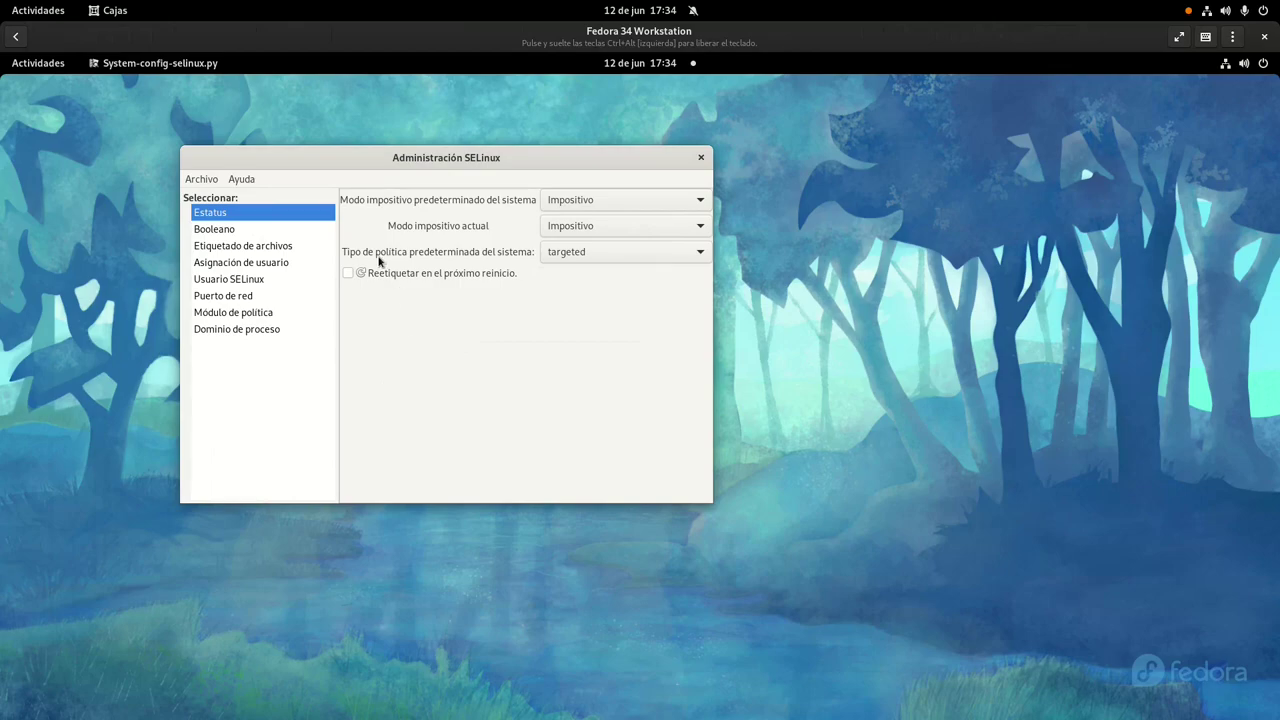
pyautogui.click(570, 255)
pyautogui.click(573, 255)
pyautogui.click(583, 201)
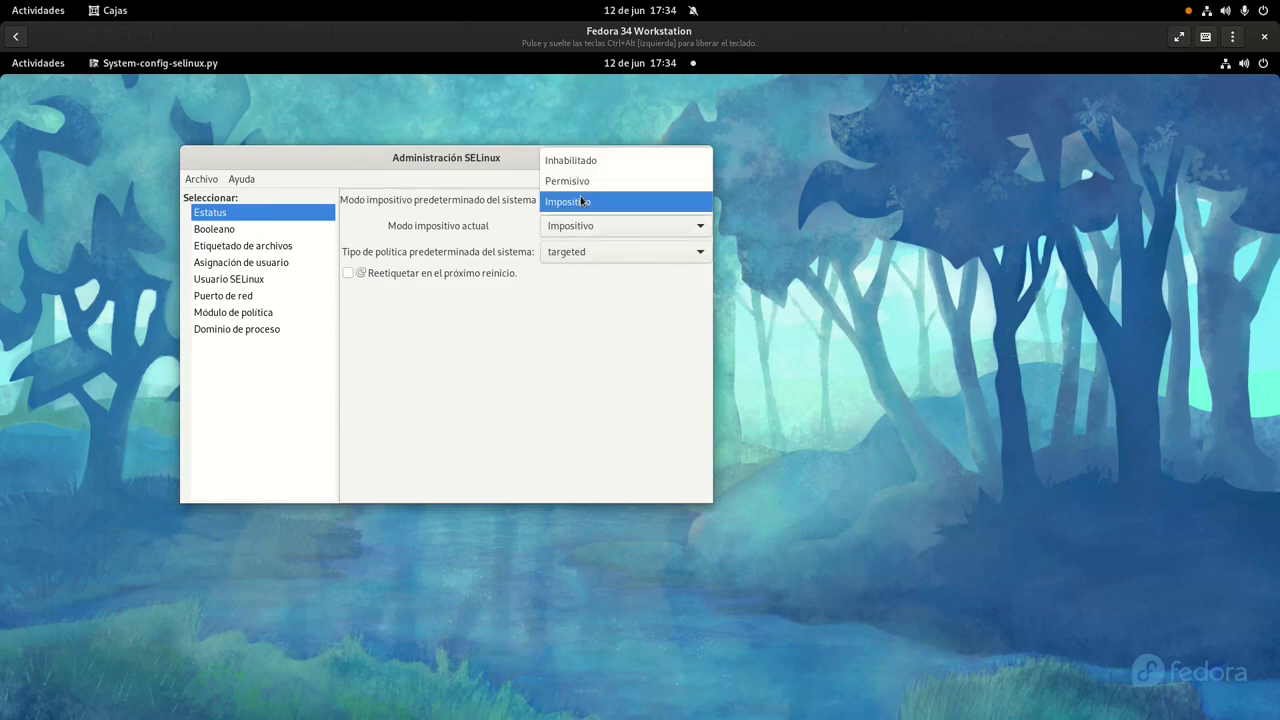
pyautogui.click(460, 257)
pyautogui.click(571, 229)
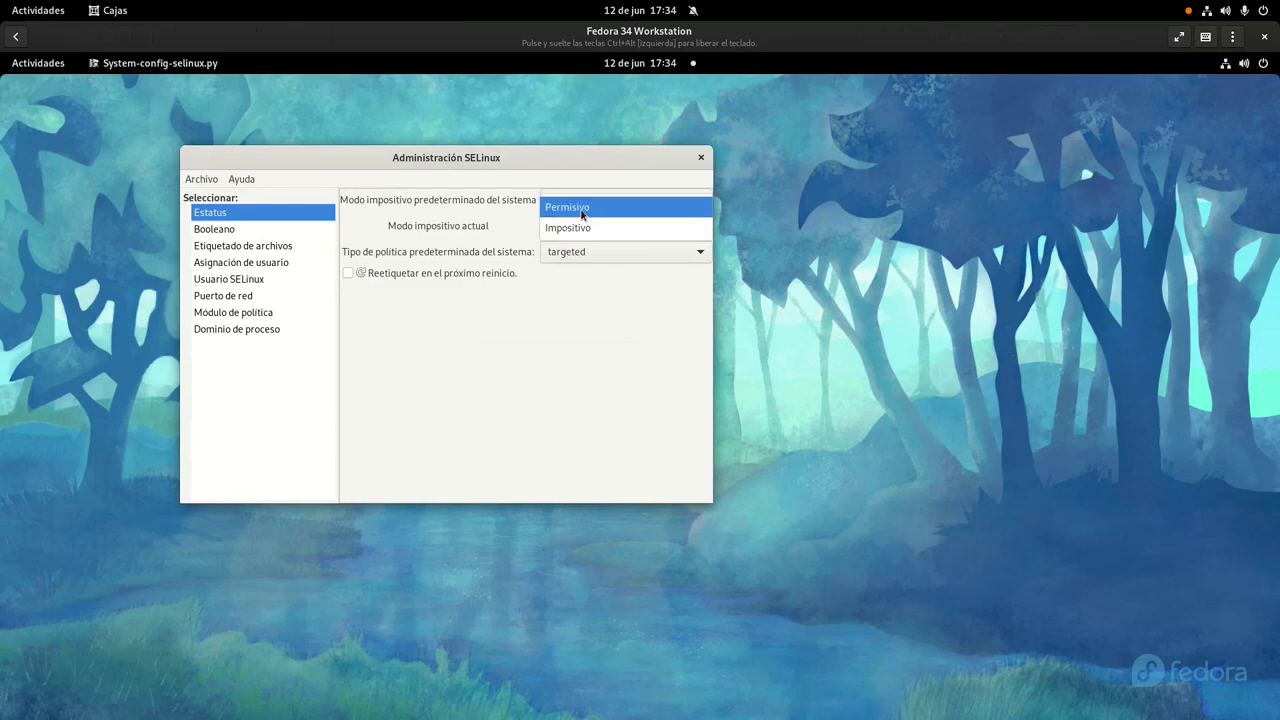
pyautogui.click(440, 214)
# Step: Examine the Inhabilitado, Permisivo and Impositivo choices for the system's default enforcing mode, then dismiss the list
pyautogui.click(600, 204)
pyautogui.click(424, 206)
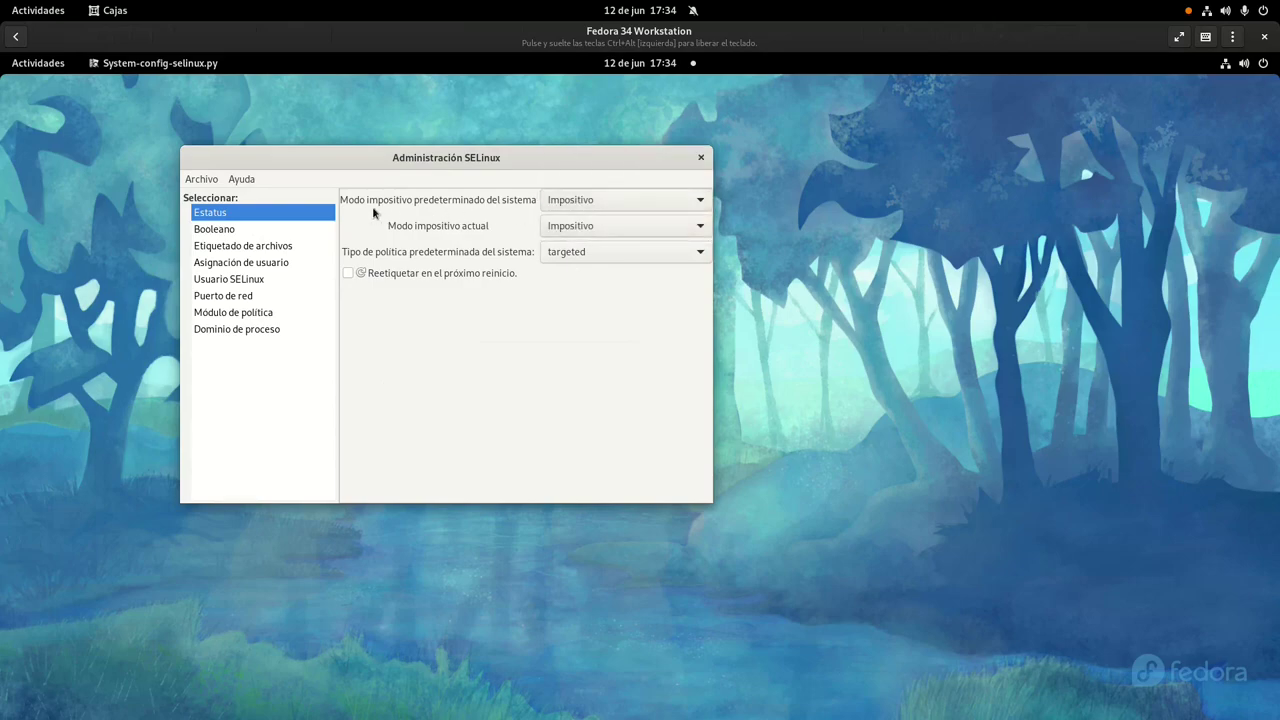
pyautogui.click(572, 205)
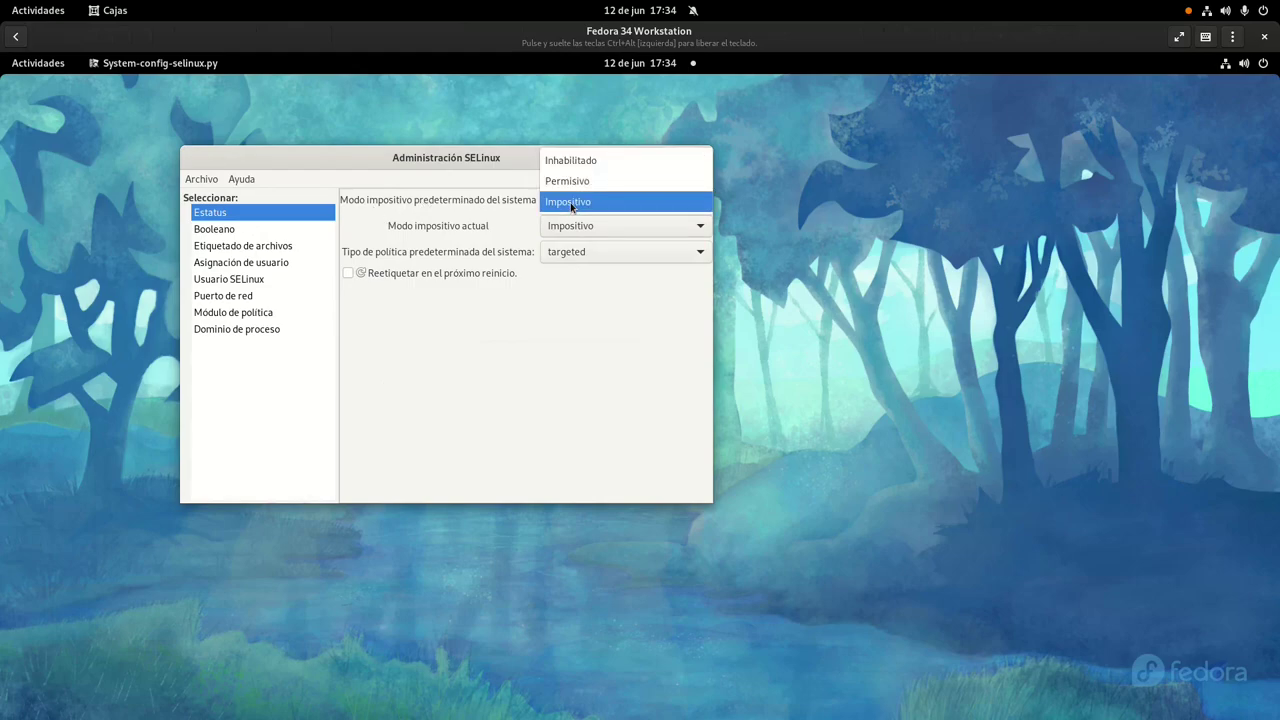
pyautogui.click(445, 217)
pyautogui.click(578, 205)
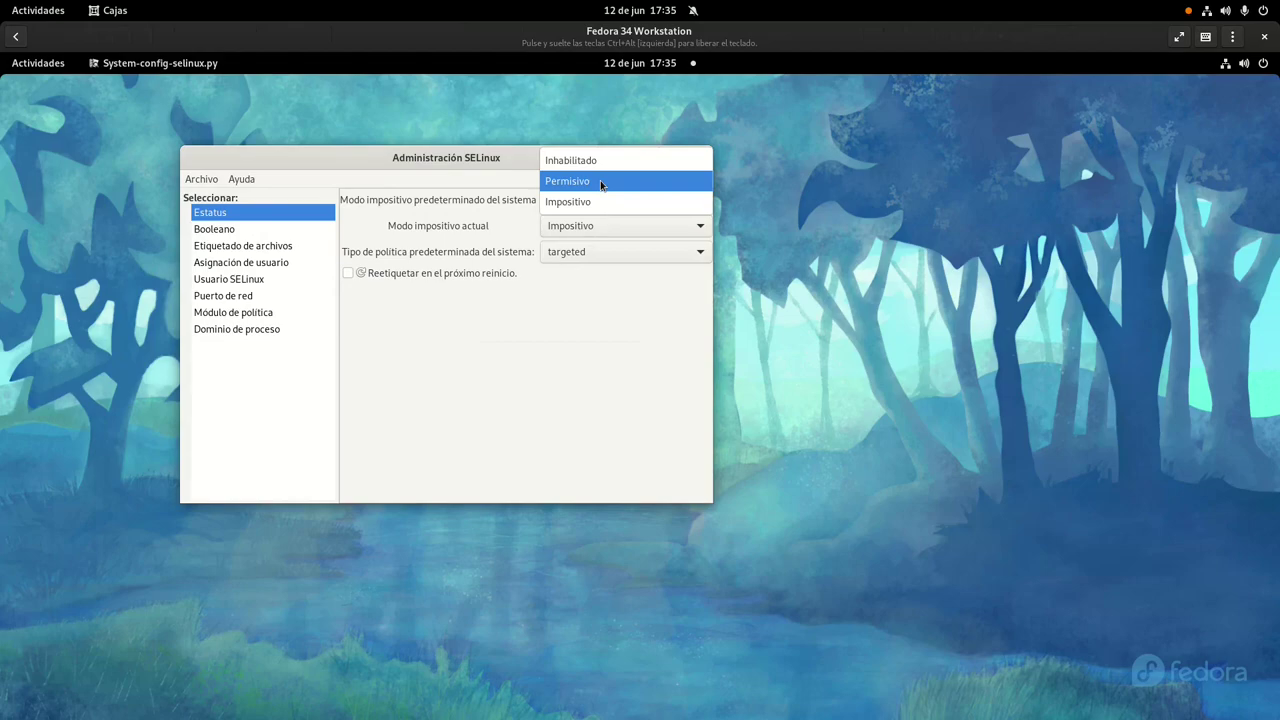
pyautogui.click(460, 199)
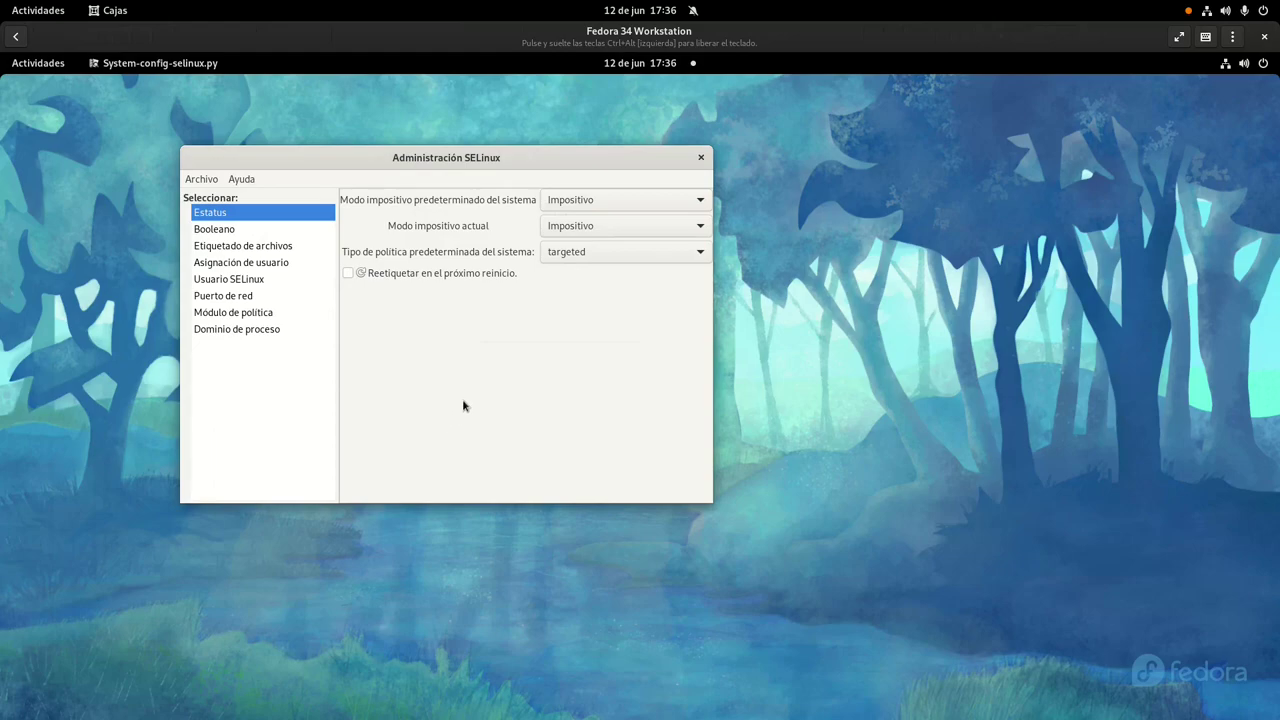
# Step: Review the Permisivo and Impositivo options for the system's default enforcing mode again, leaving the selection as it is
pyautogui.click(591, 199)
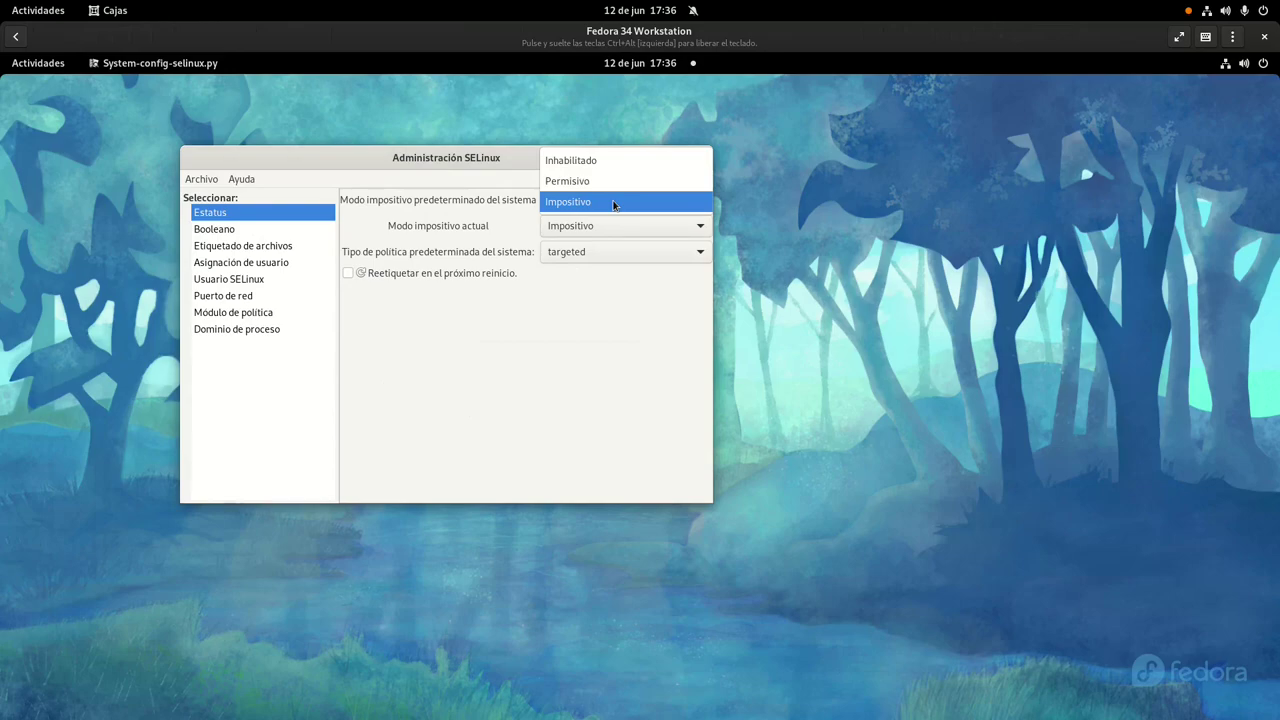
pyautogui.click(443, 196)
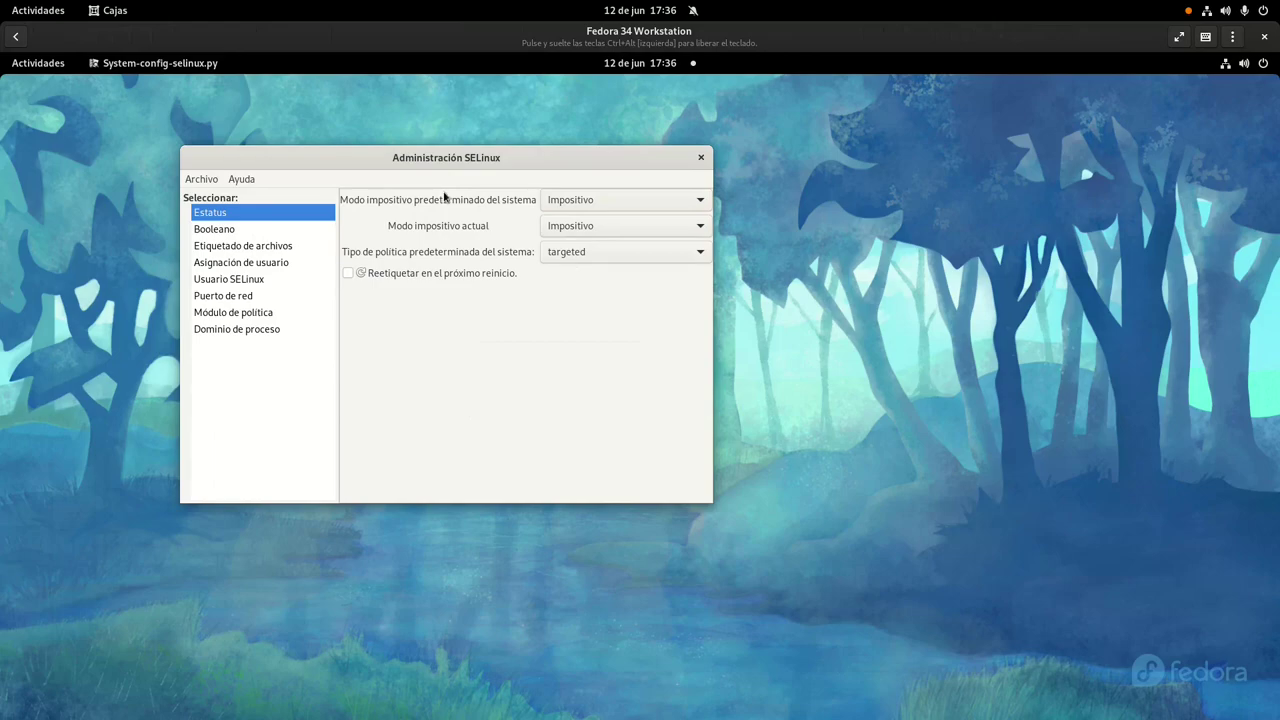
pyautogui.click(602, 200)
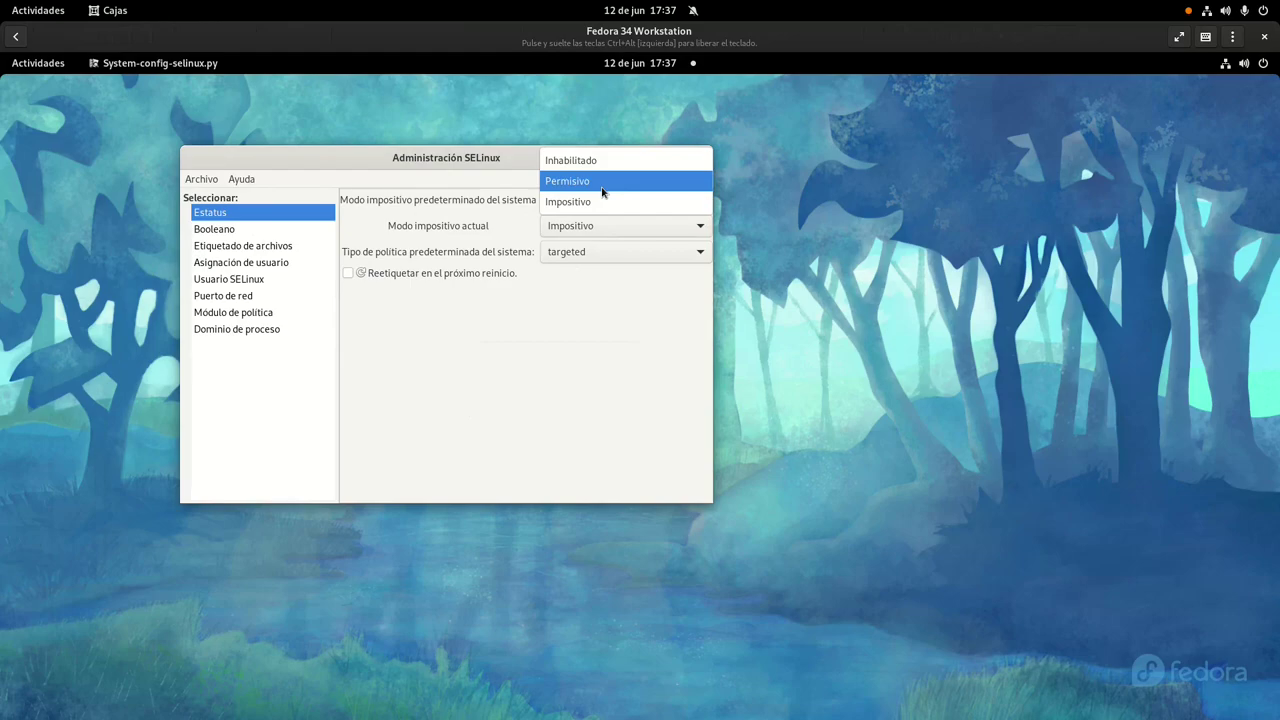
pyautogui.click(418, 186)
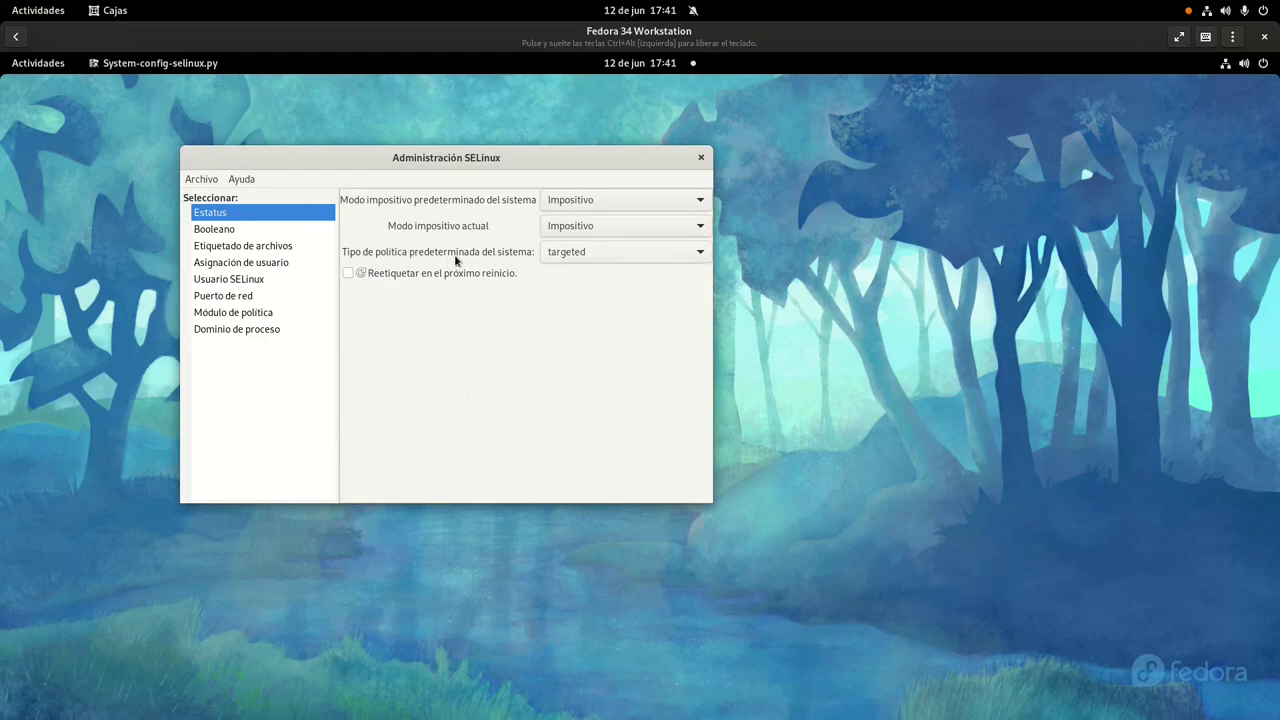
# Step: Find the terminal application by searching for "ter" and launch it inside the Fedora virtual machine
pyautogui.click(36, 65)
pyautogui.click(737, 584)
pyautogui.click(38, 63)
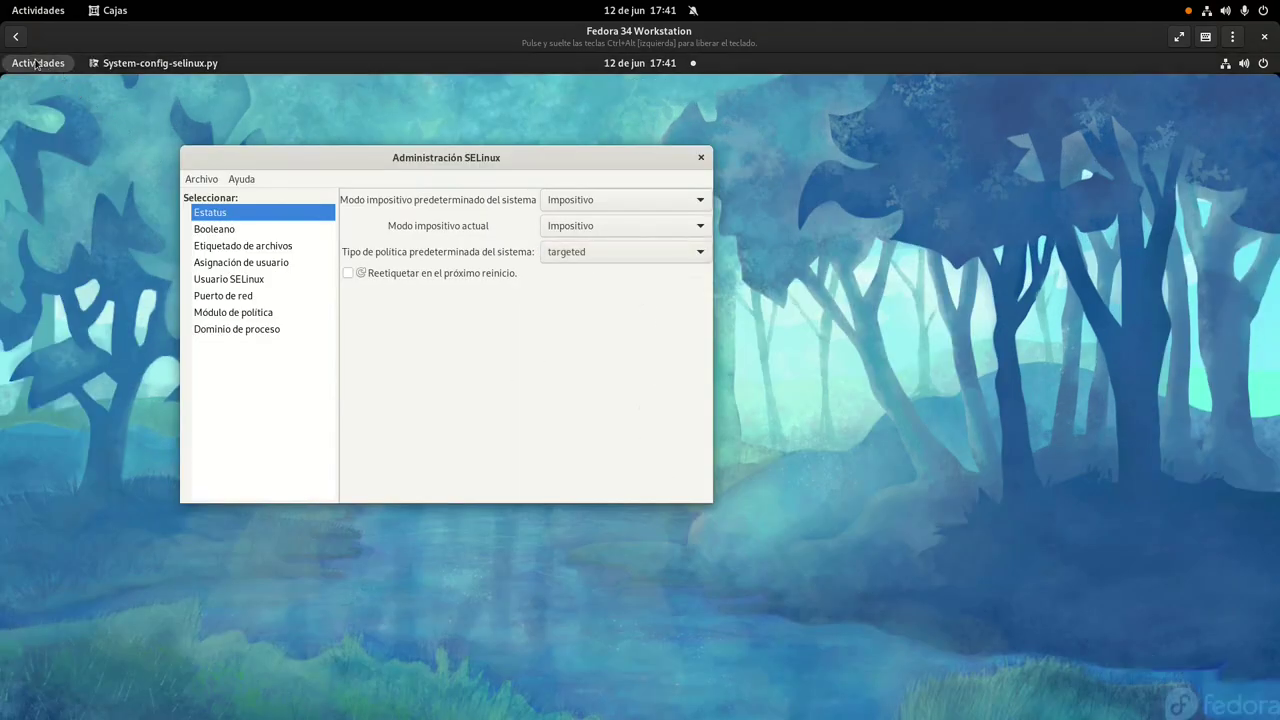
pyautogui.click(781, 677)
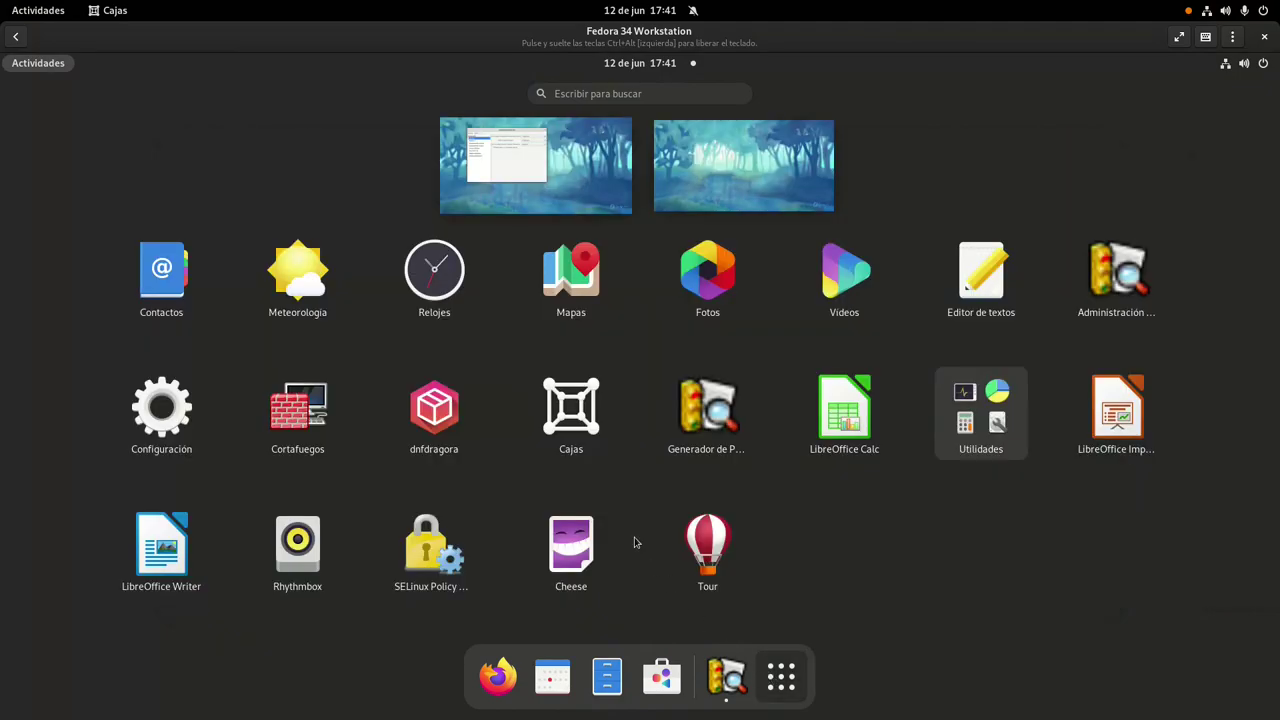
pyautogui.write('ter')
pyautogui.press('Return')
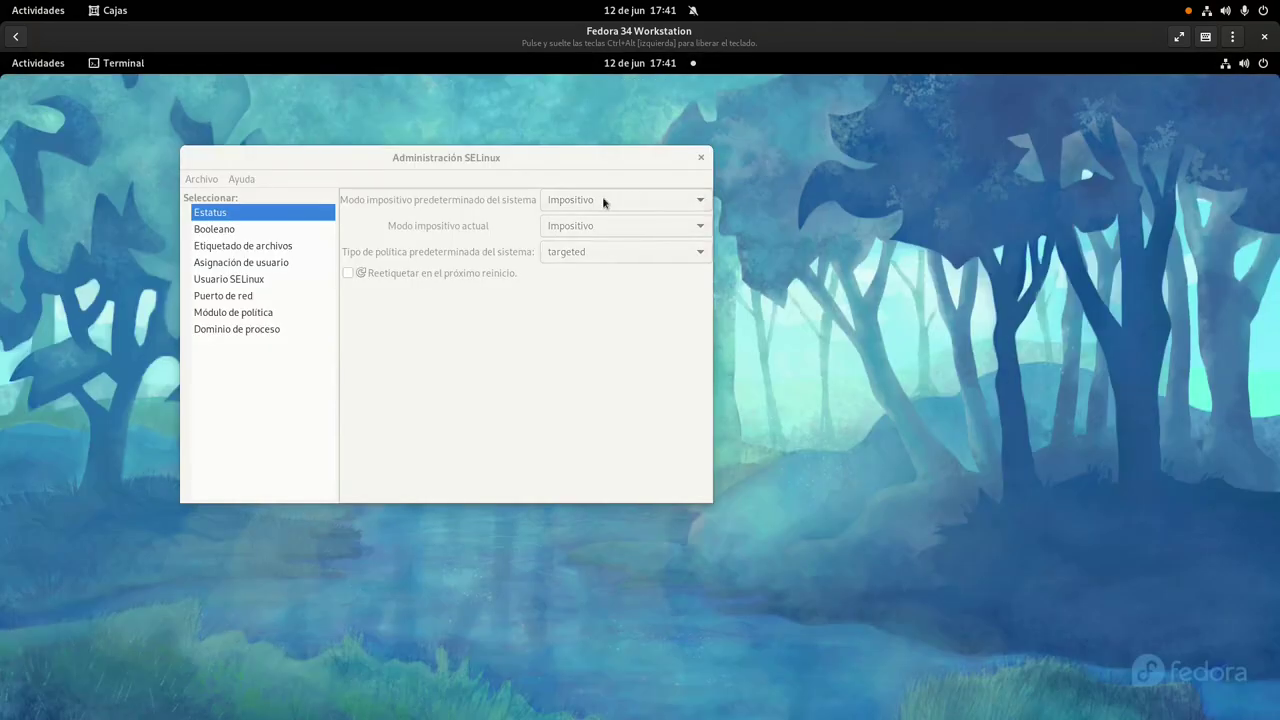
# Step: Open /etc/selinux/config with gedit from the terminal, with the terminal window maximized and its text enlarged
pyautogui.moveTo(845, 160); pyautogui.dragTo(217, 107)
pyautogui.write('gedit /etc/selinux/')
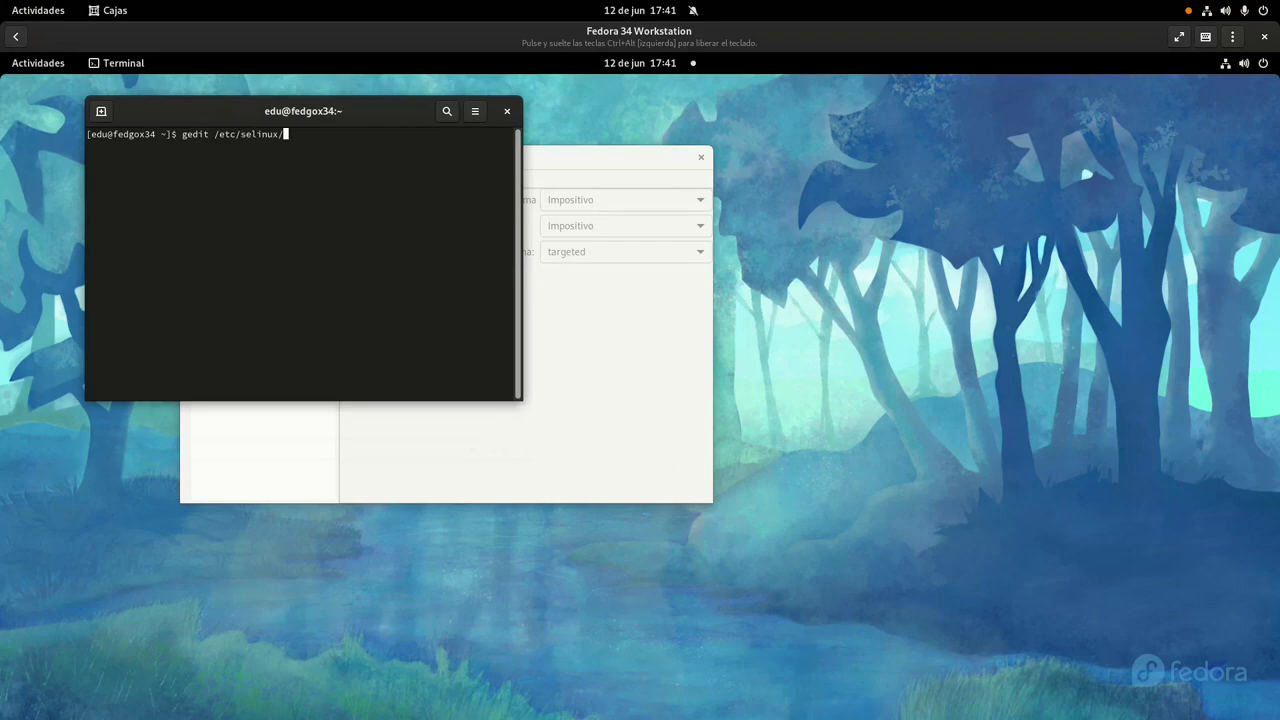
pyautogui.write('c')
pyautogui.press('Tab')
pyautogui.moveTo(394, 108); pyautogui.dragTo(475, 85)
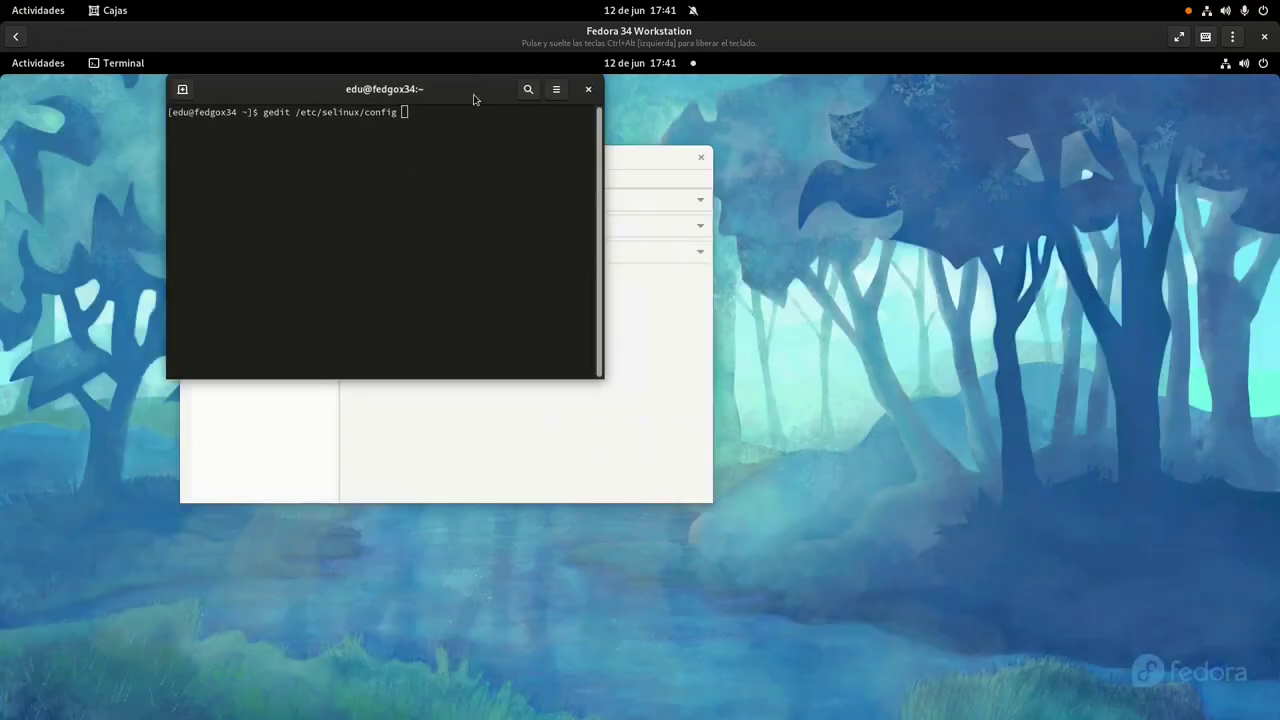
pyautogui.doubleClick(475, 85)
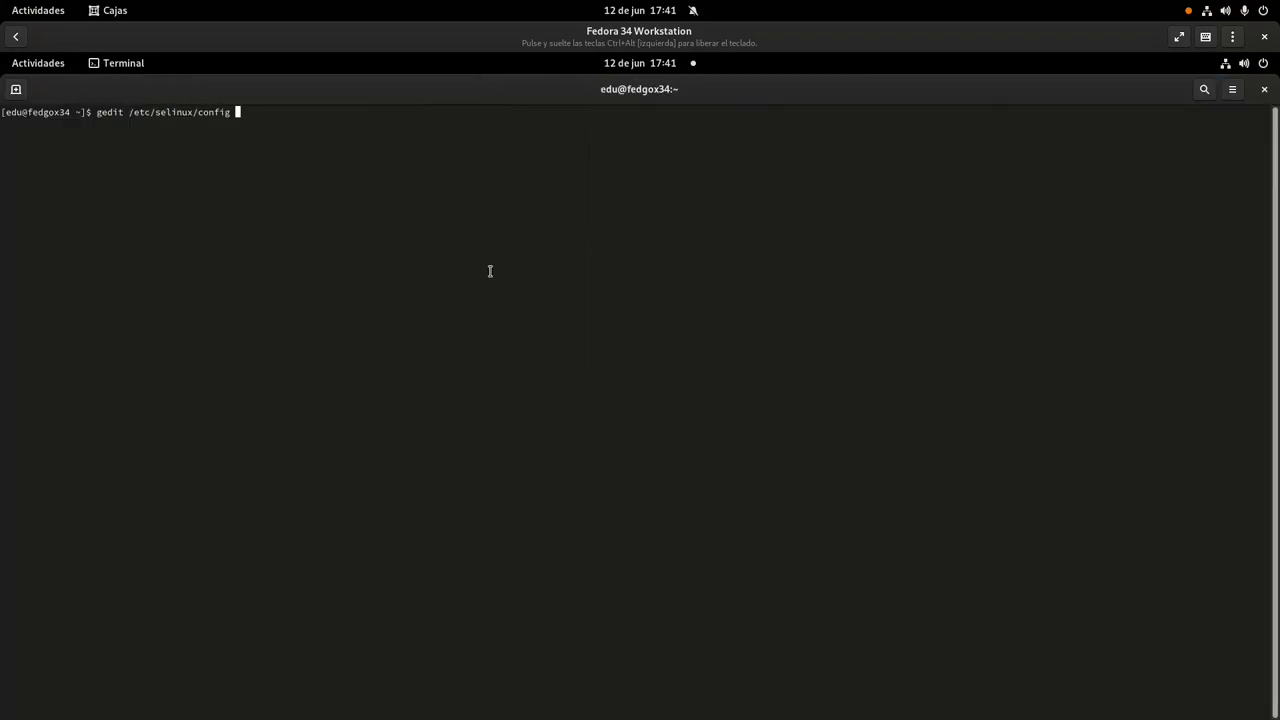
pyautogui.hotkey('ctrl', '+')
pyautogui.hotkey('ctrl', '+')
pyautogui.hotkey('ctrl', '+')
pyautogui.hotkey('ctrl', '+')
pyautogui.hotkey('ctrl', '+')
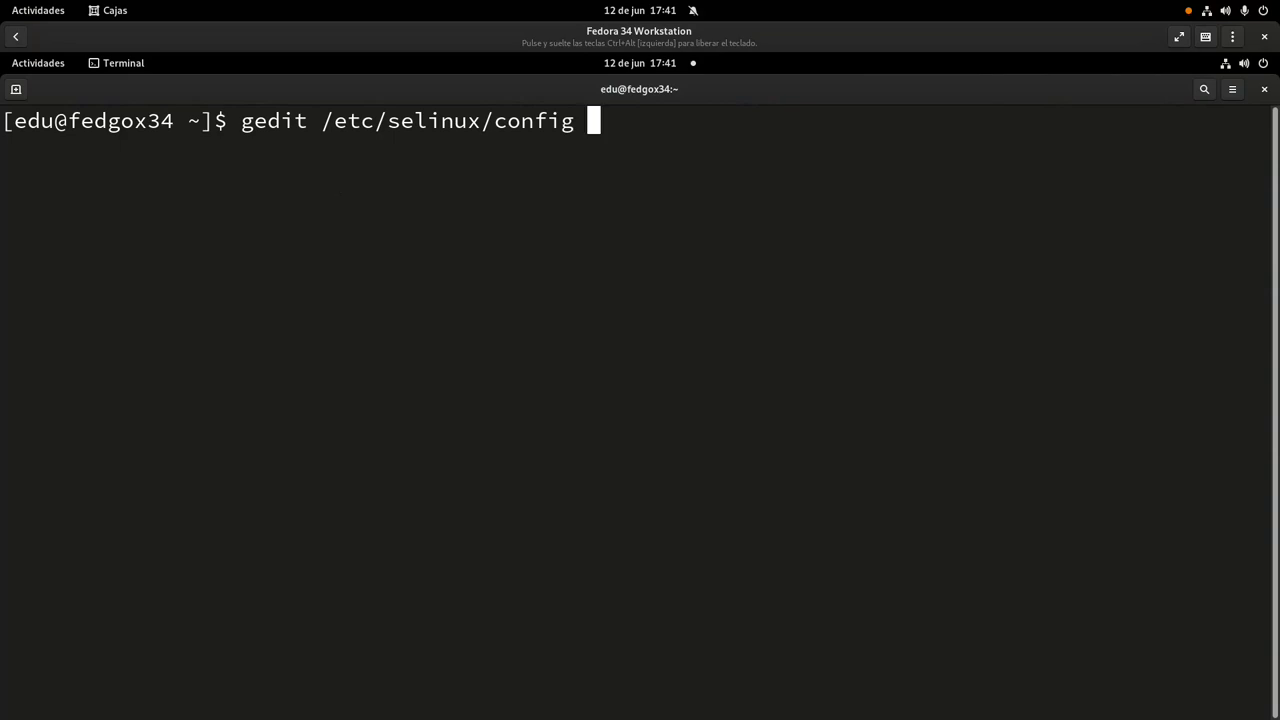
pyautogui.press('Return')
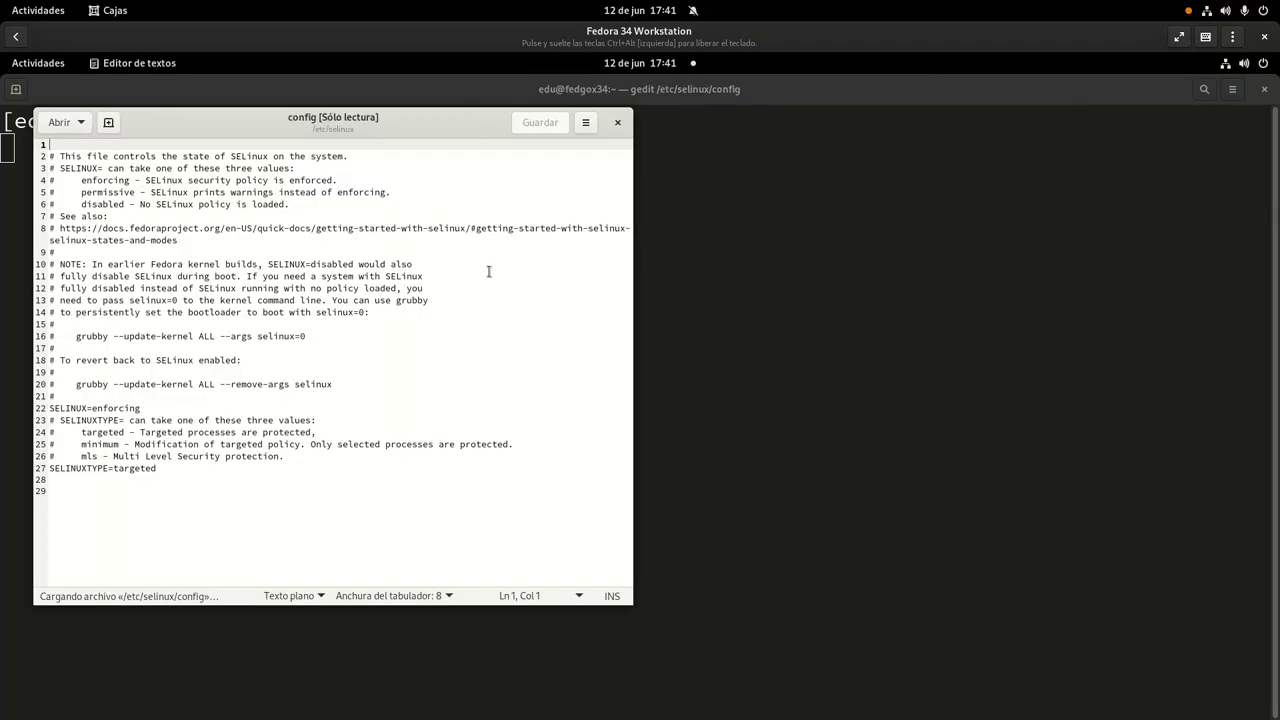
# Step: Inspect the SELINUX=enforcing line in the config file
pyautogui.moveTo(337, 131); pyautogui.dragTo(443, 113)
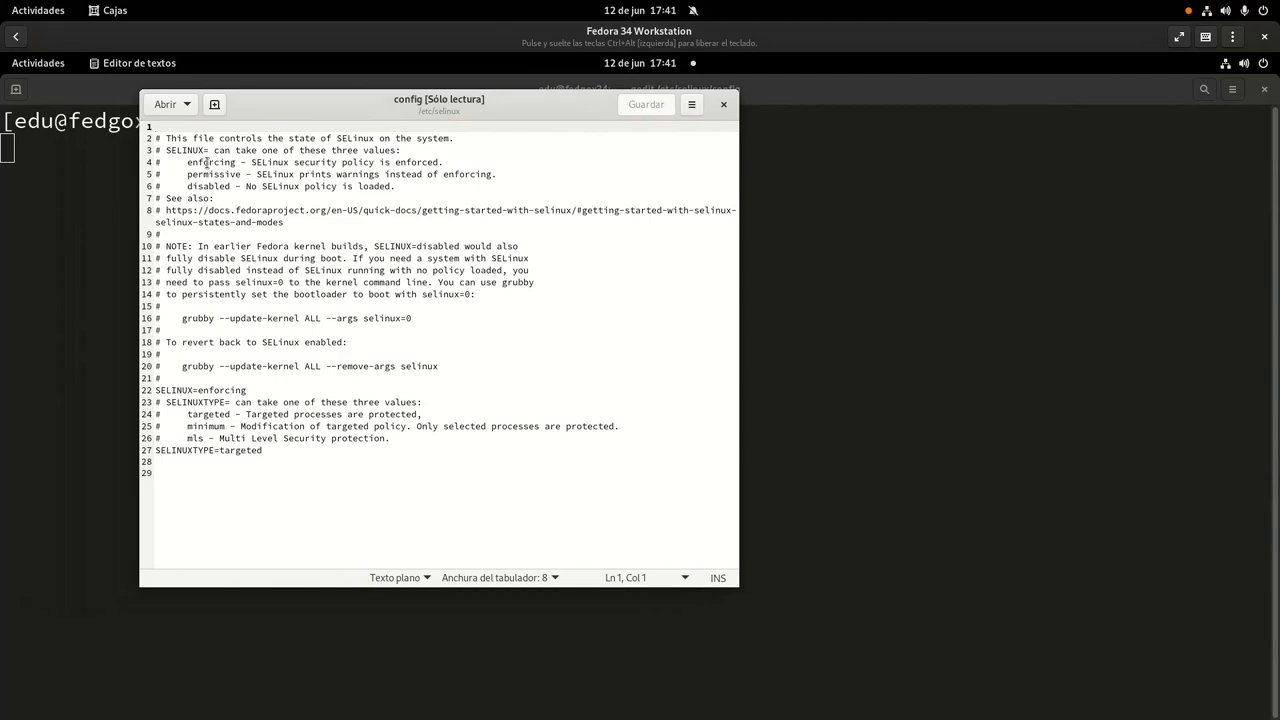
pyautogui.click(174, 381)
pyautogui.moveTo(252, 382); pyautogui.dragTo(205, 390)
pyautogui.click(203, 390)
pyautogui.click(253, 390)
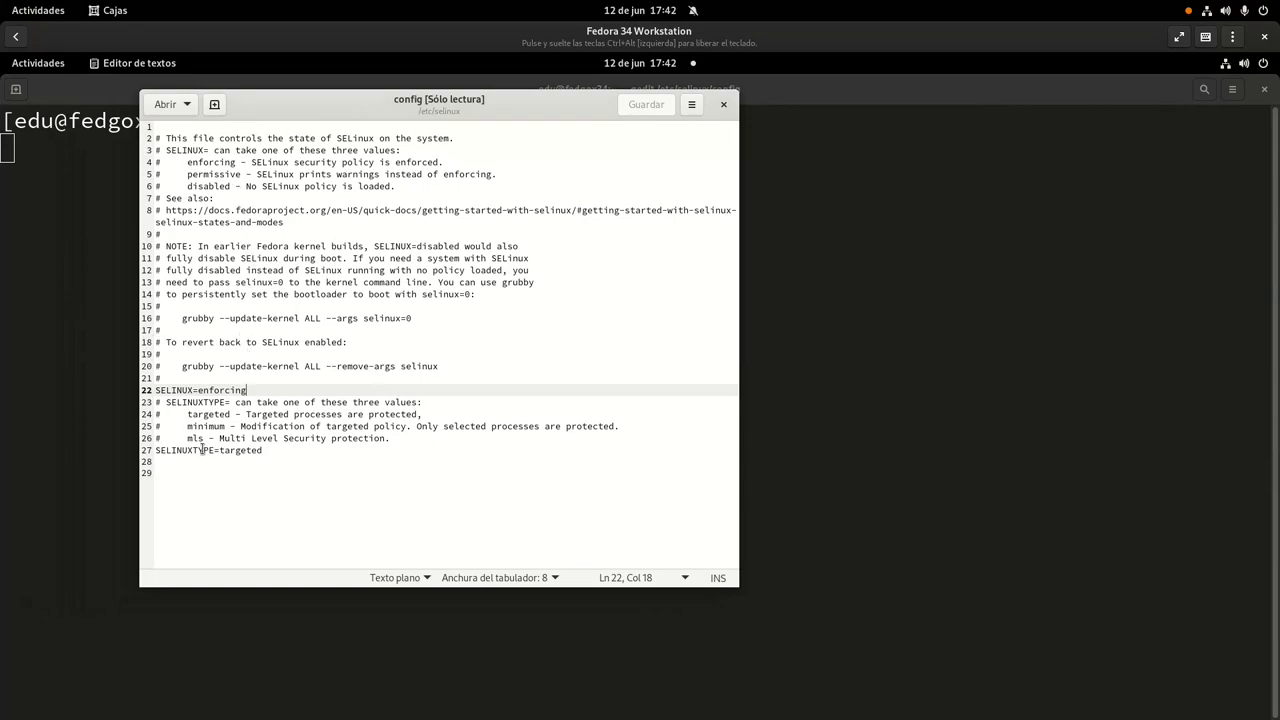
# Step: Bring up the SELinux administration window and place the config file beside it to compare their settings
pyautogui.click(29, 71)
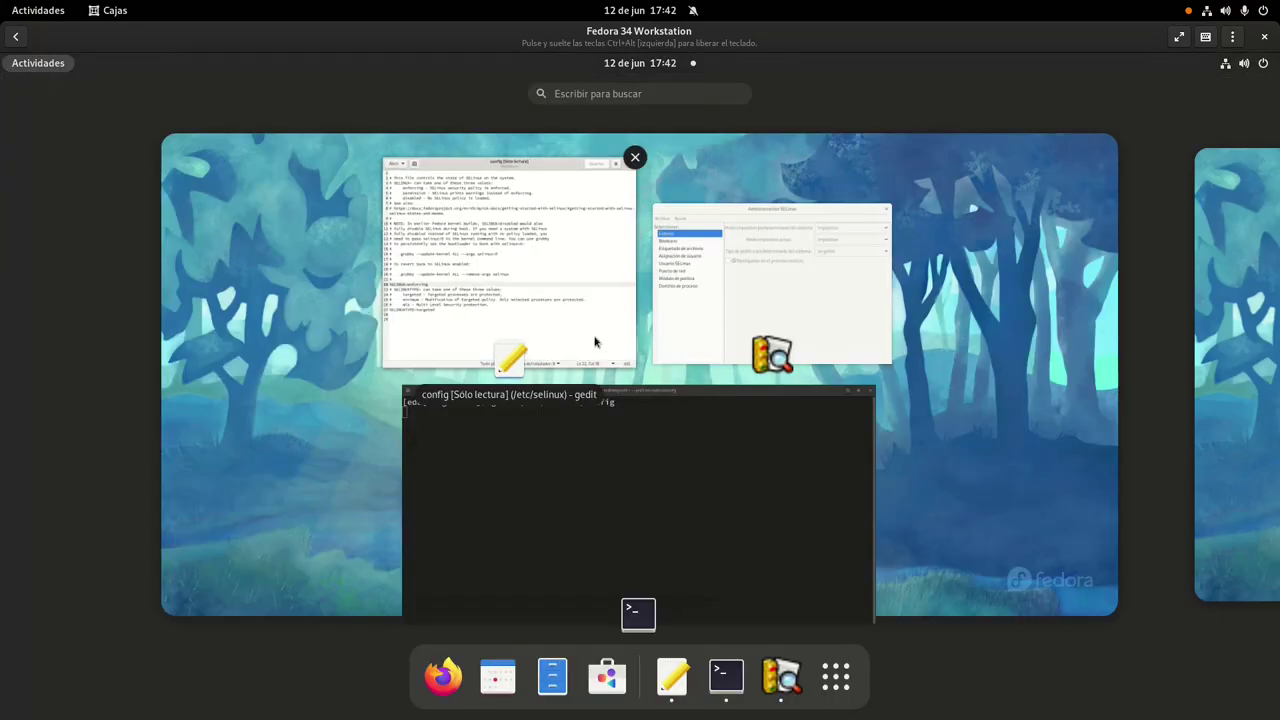
pyautogui.click(670, 300)
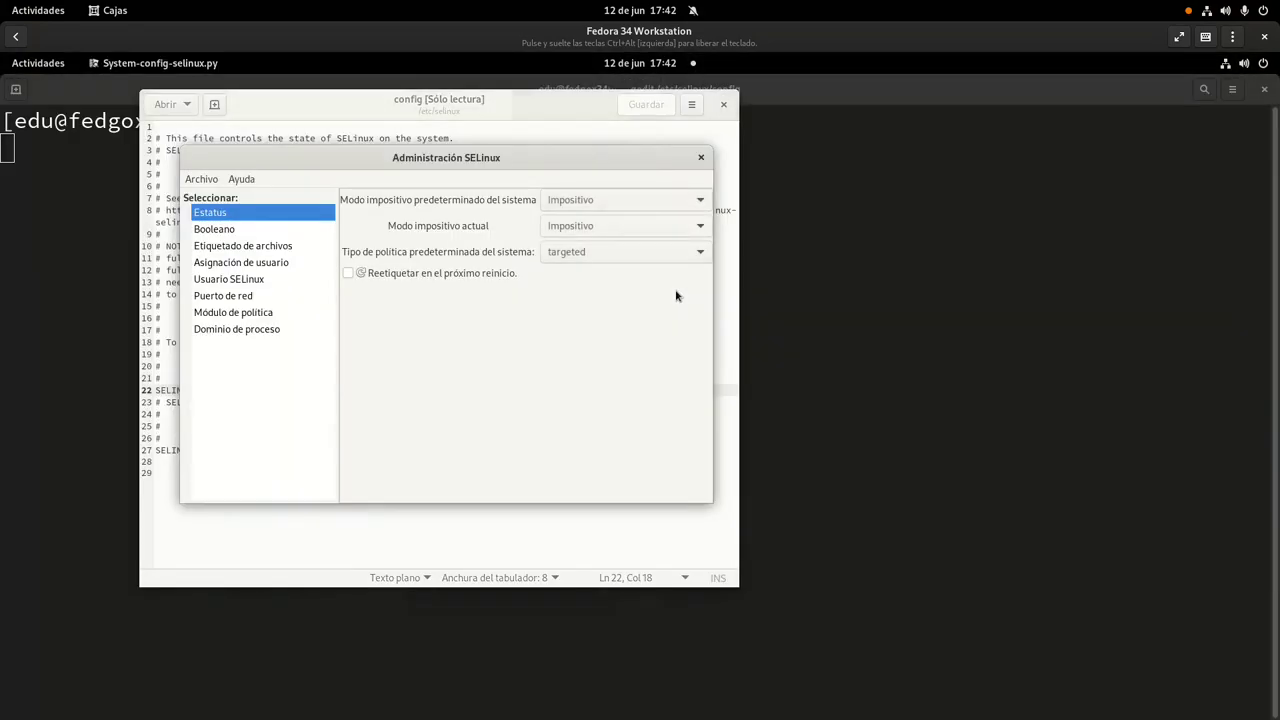
pyautogui.click(423, 550)
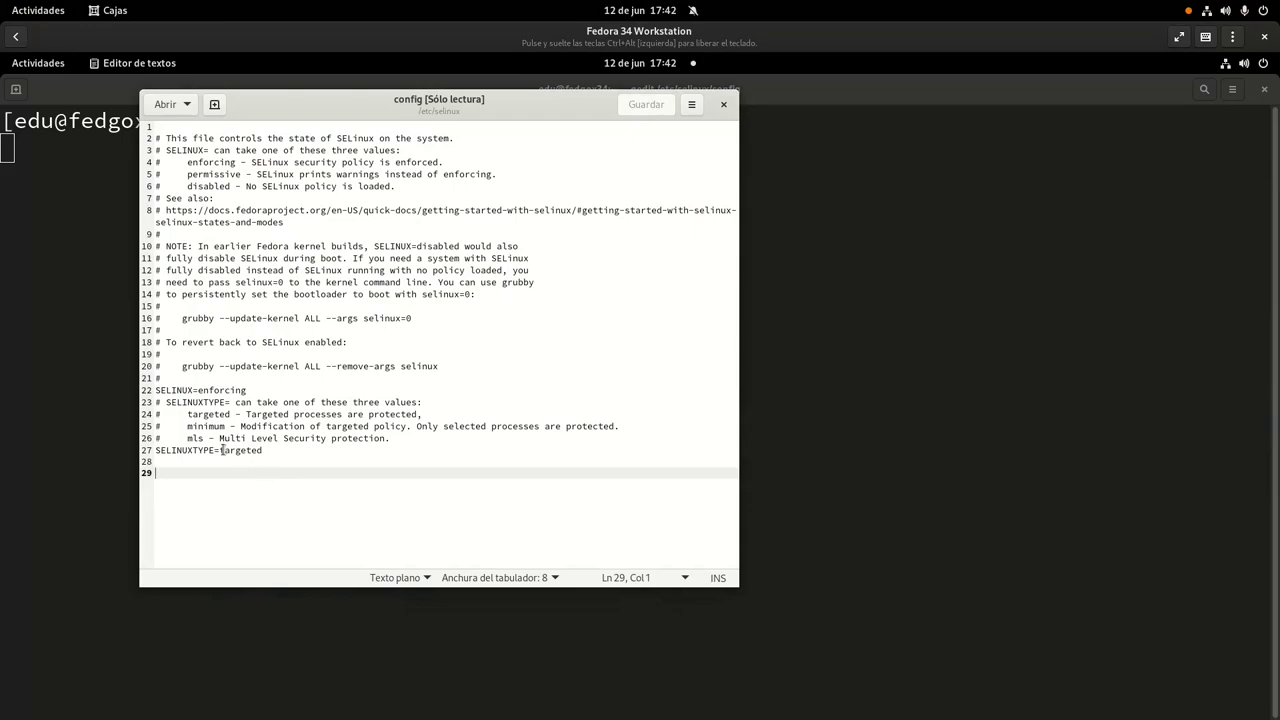
pyautogui.moveTo(348, 112); pyautogui.dragTo(917, 173)
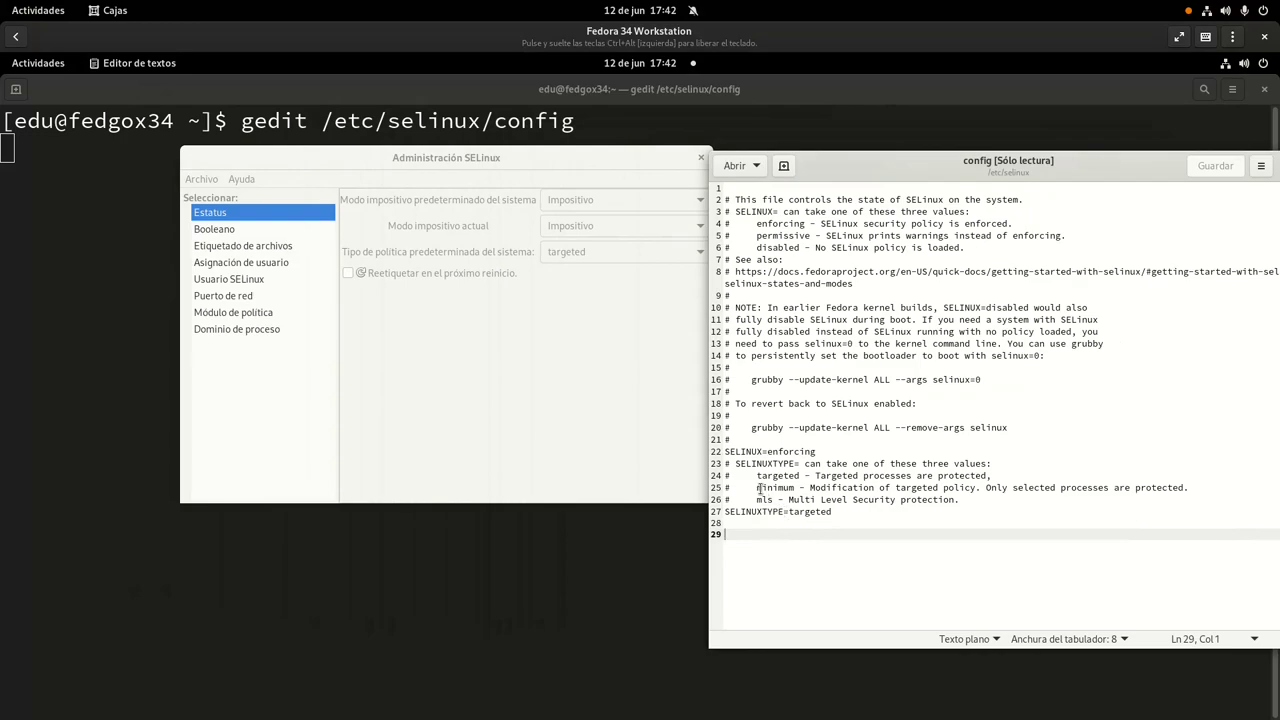
# Step: Examine the descriptions of the targeted, minimum and mls policy types in the config file
pyautogui.moveTo(757, 488); pyautogui.dragTo(864, 476)
pyautogui.click(830, 489)
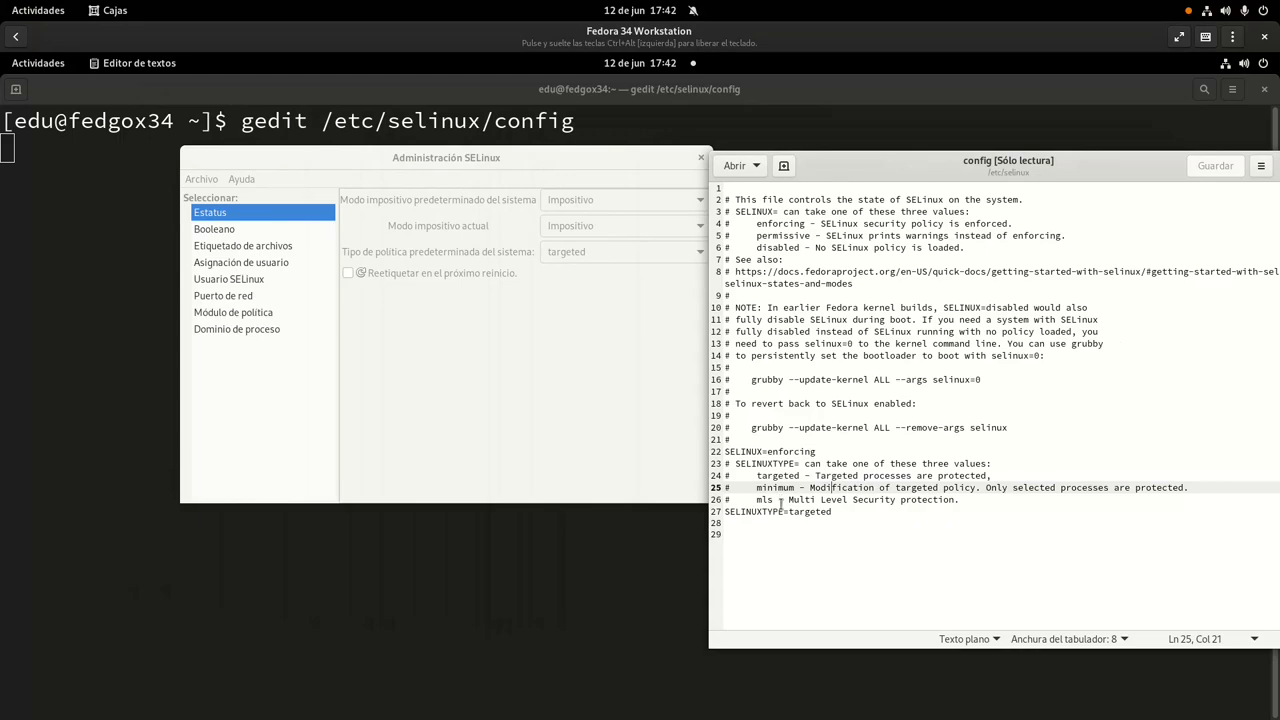
pyautogui.moveTo(780, 503); pyautogui.dragTo(912, 505)
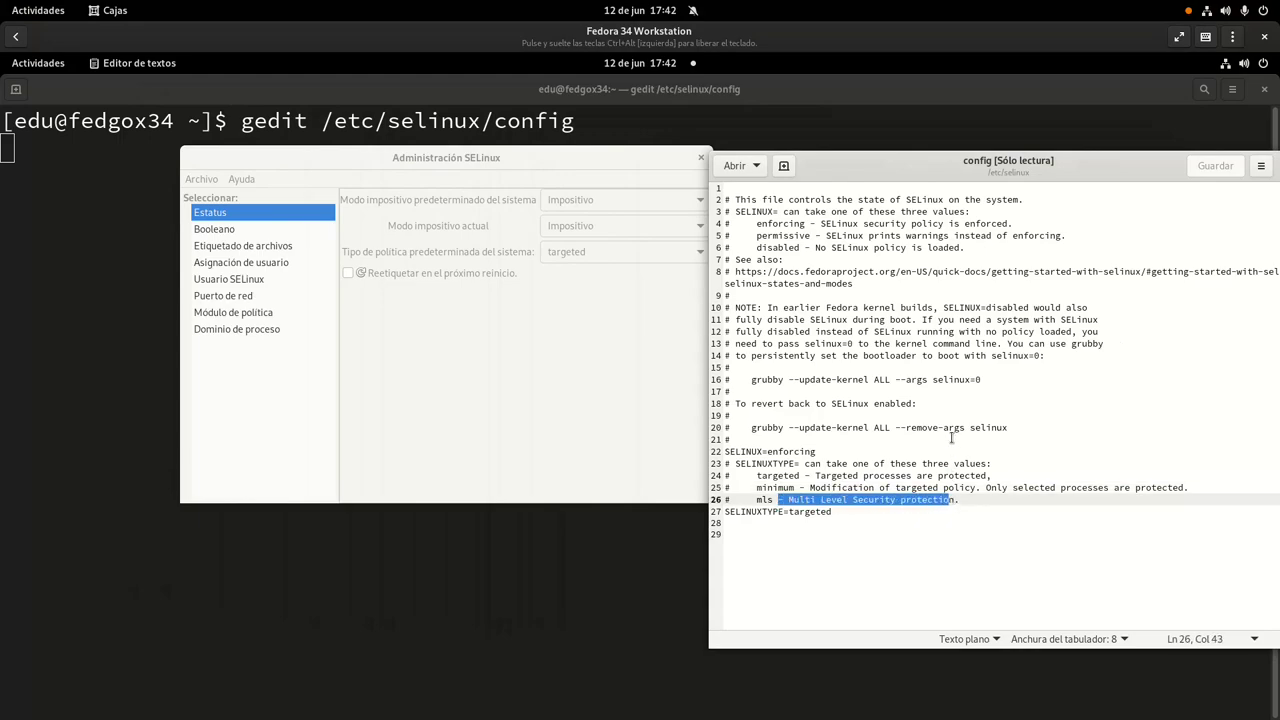
pyautogui.click(847, 477)
pyautogui.moveTo(755, 492); pyautogui.dragTo(963, 507)
pyautogui.click(973, 477)
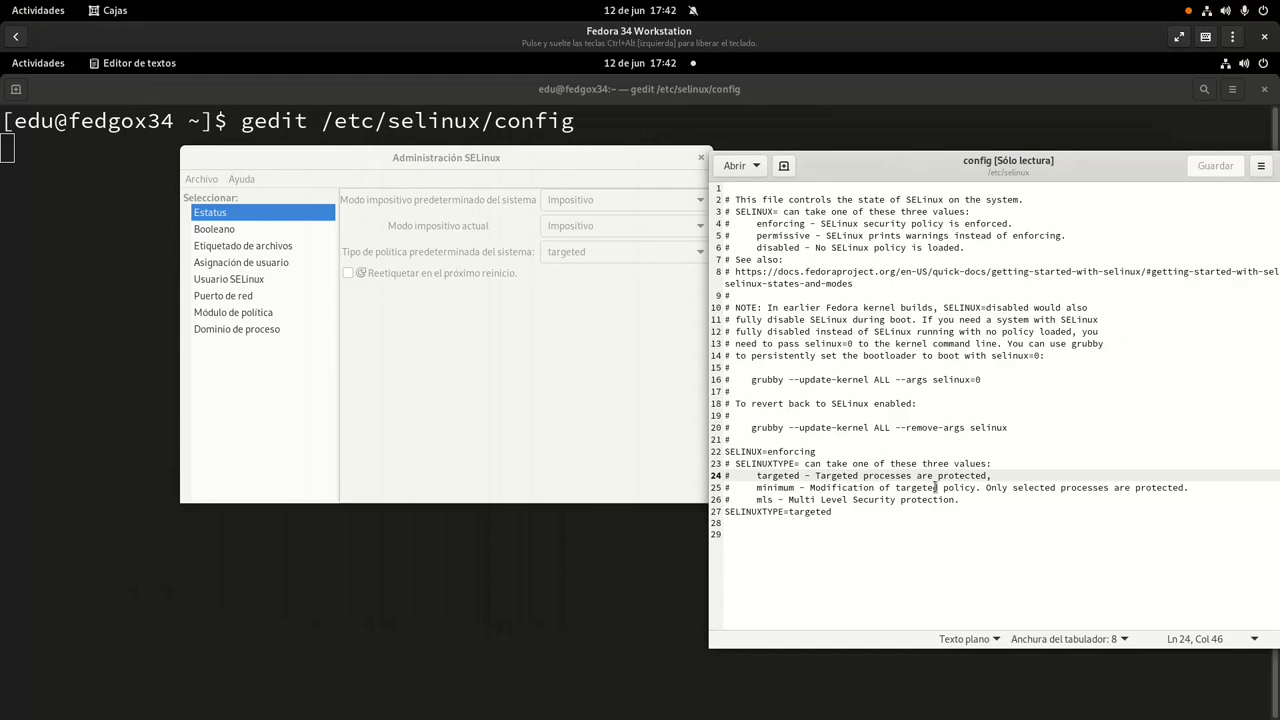
# Step: Close the config file in the text editor and the SELinux administration window
pyautogui.moveTo(978, 172); pyautogui.dragTo(543, 161)
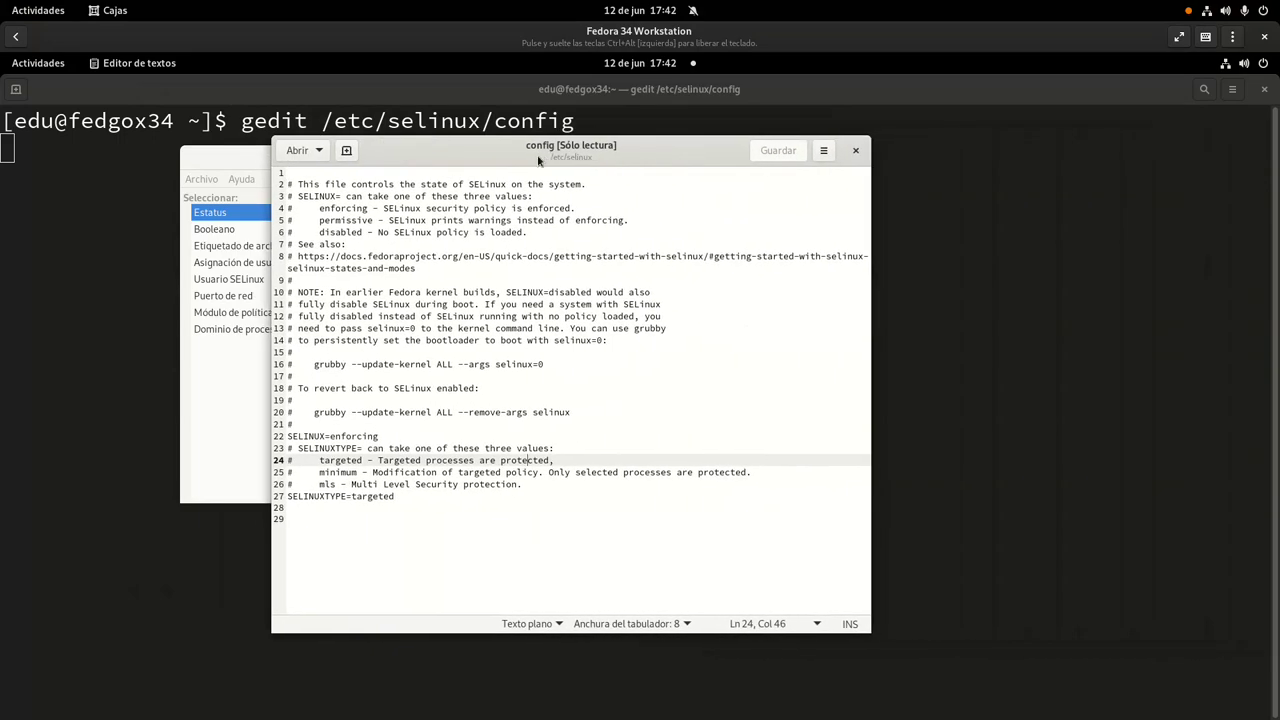
pyautogui.click(856, 150)
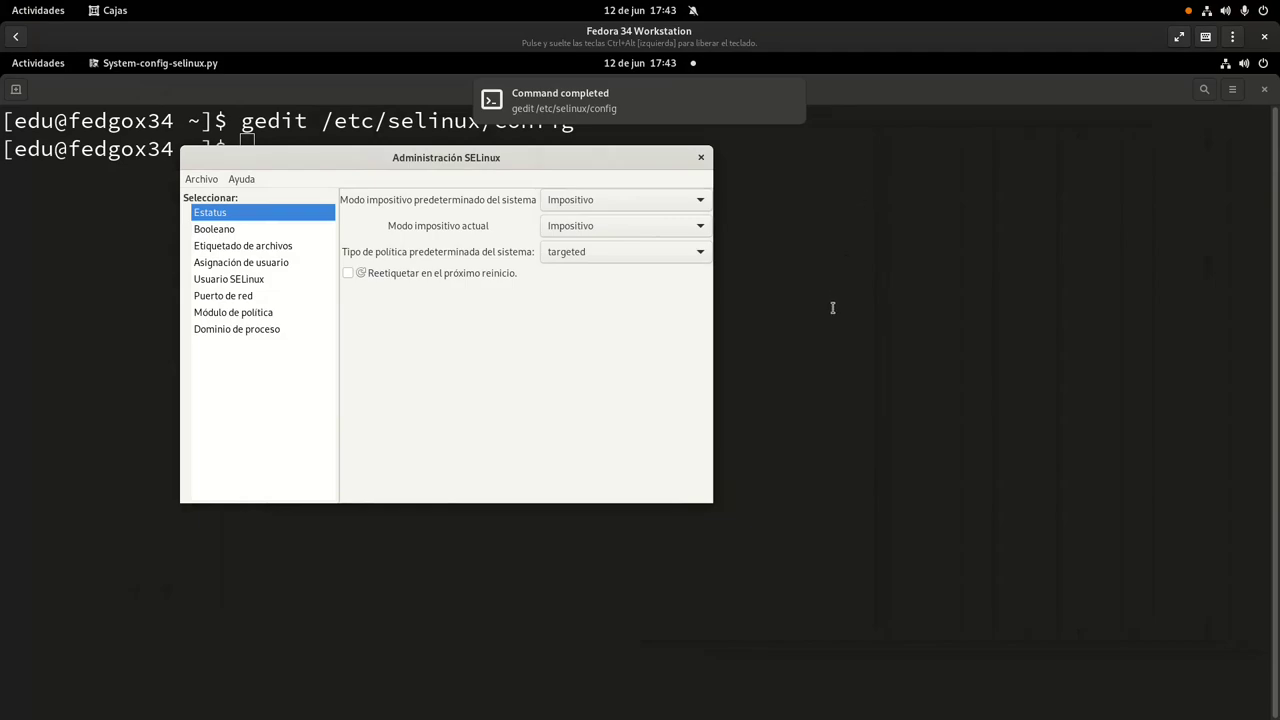
pyautogui.click(701, 158)
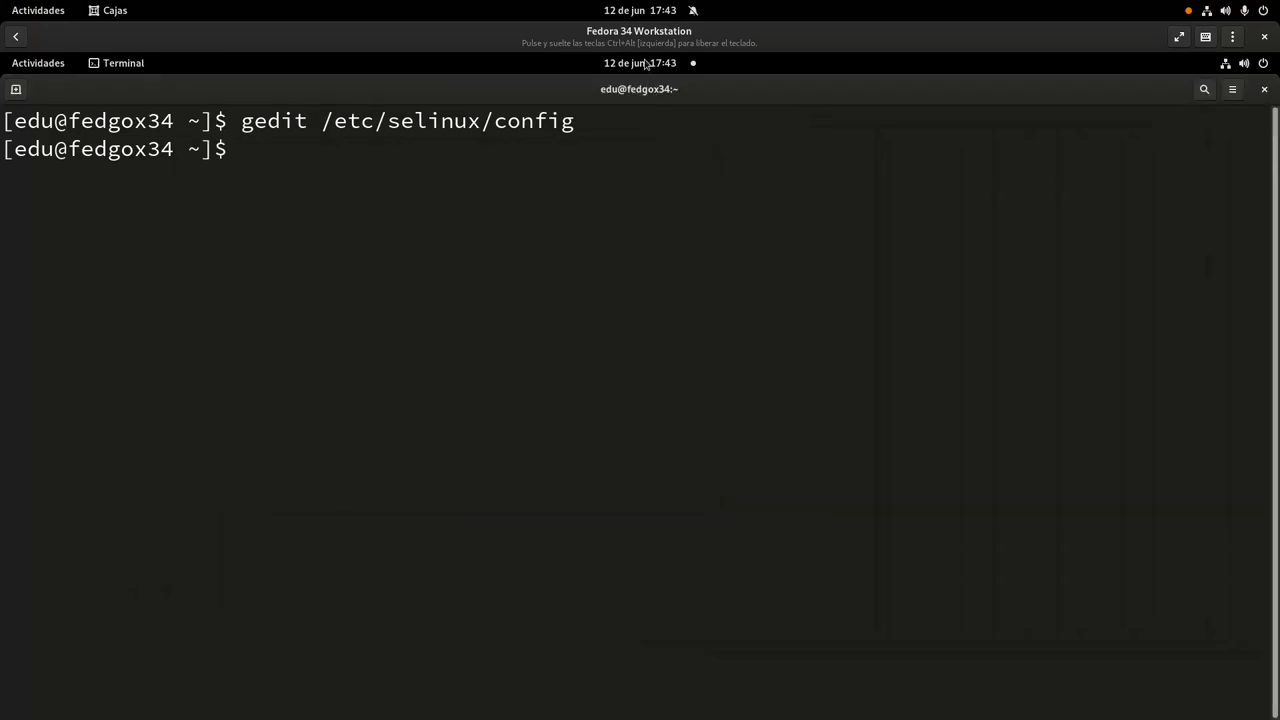
# Step: Tile the virtual machine window beside the Firefox window and reduce the terminal's text size to fit
pyautogui.moveTo(698, 70); pyautogui.dragTo(1276, 380)
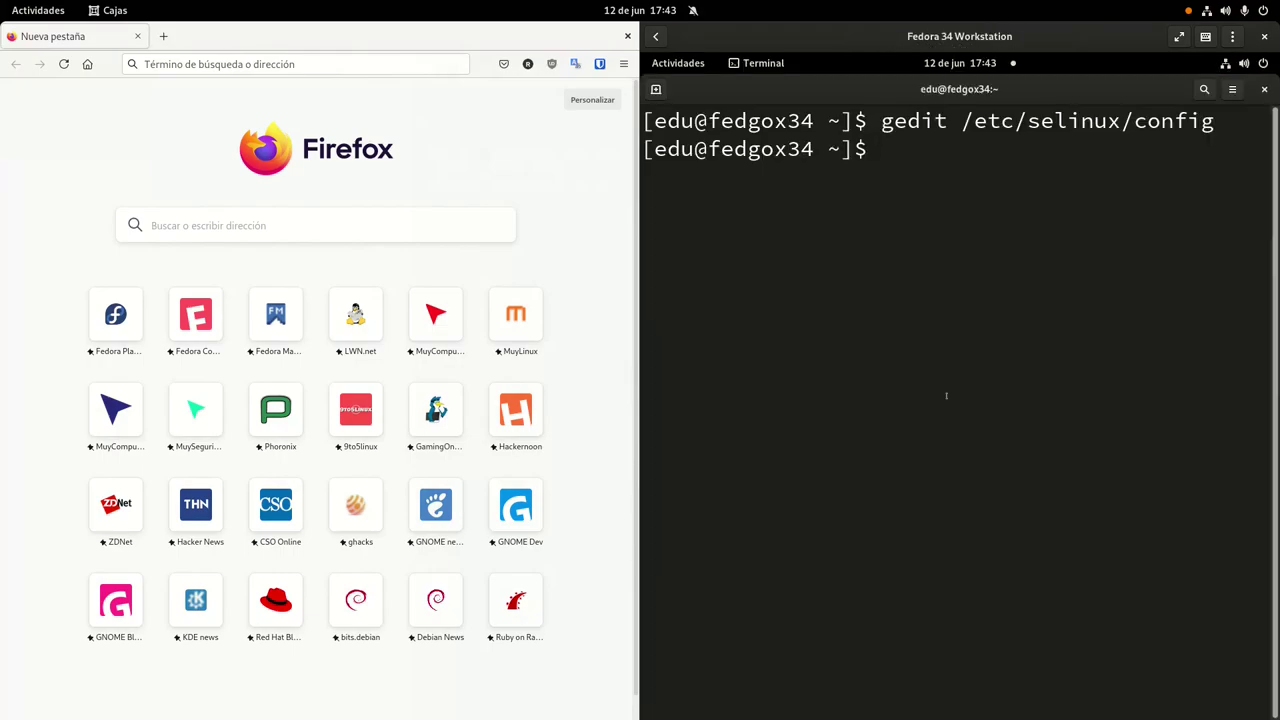
pyautogui.click(946, 396)
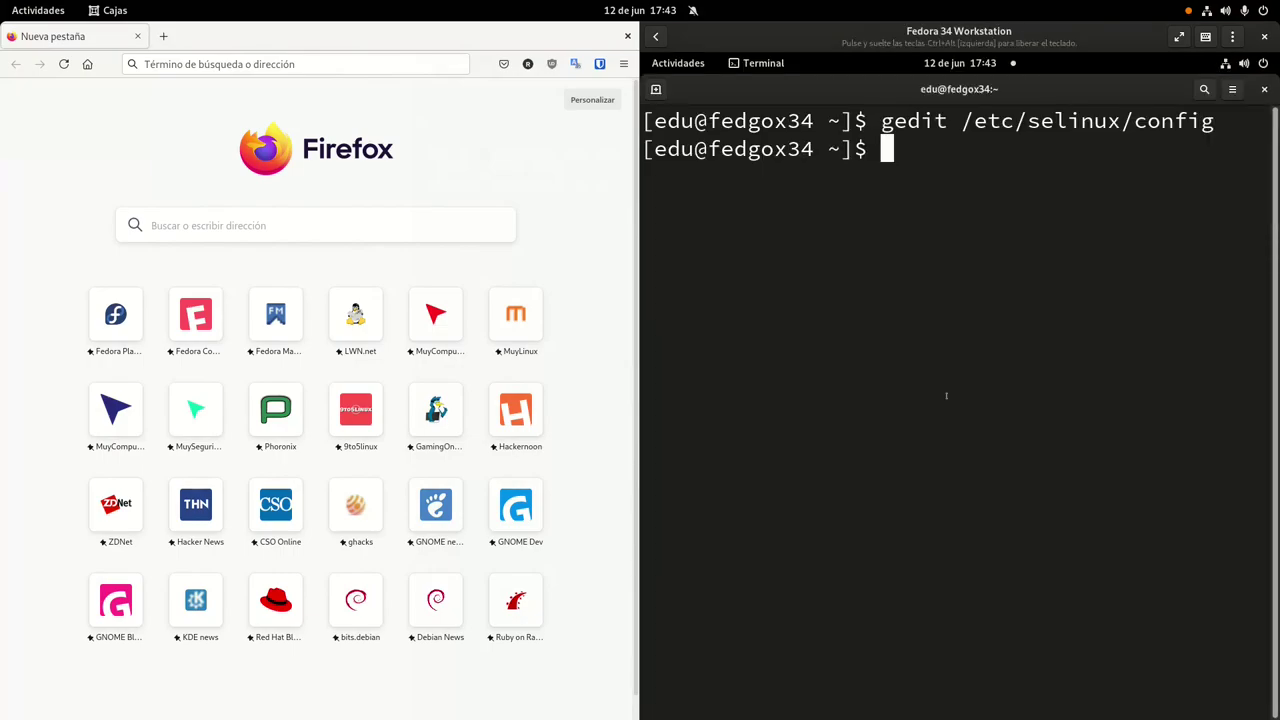
pyautogui.hotkey('ctrl', '-')
pyautogui.hotkey('ctrl', '-')
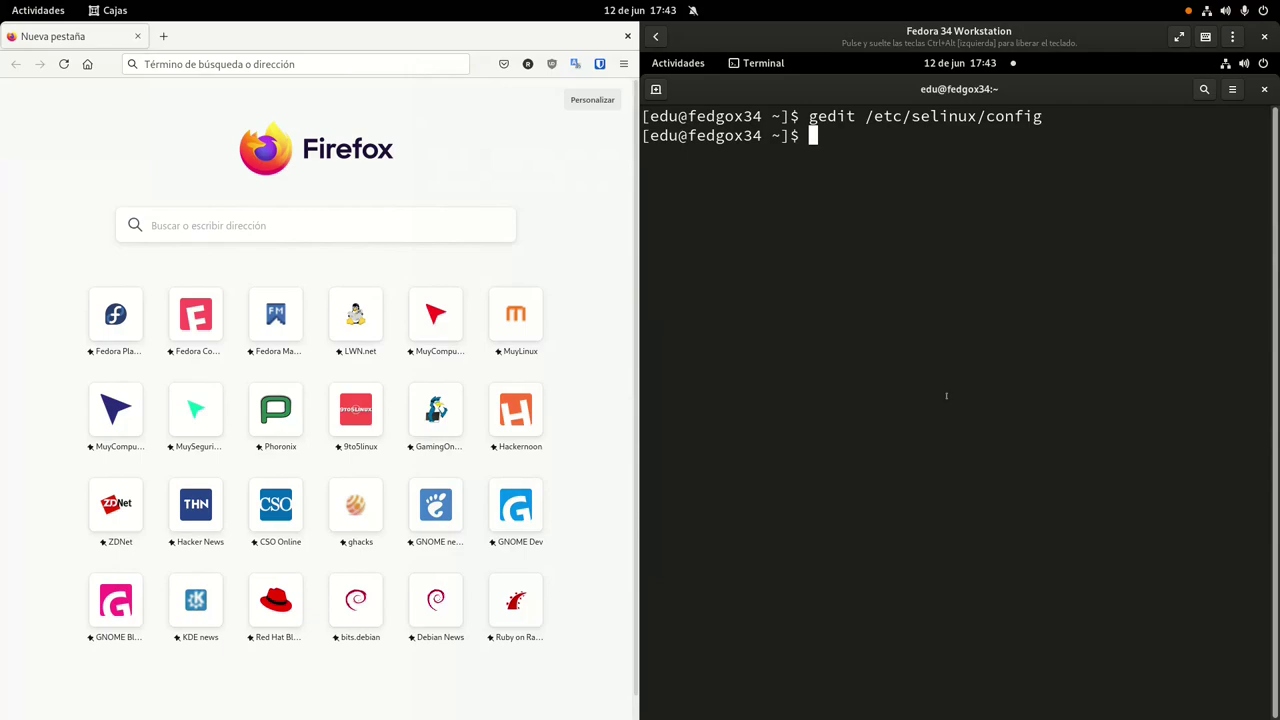
pyautogui.hotkey('ctrl', '-')
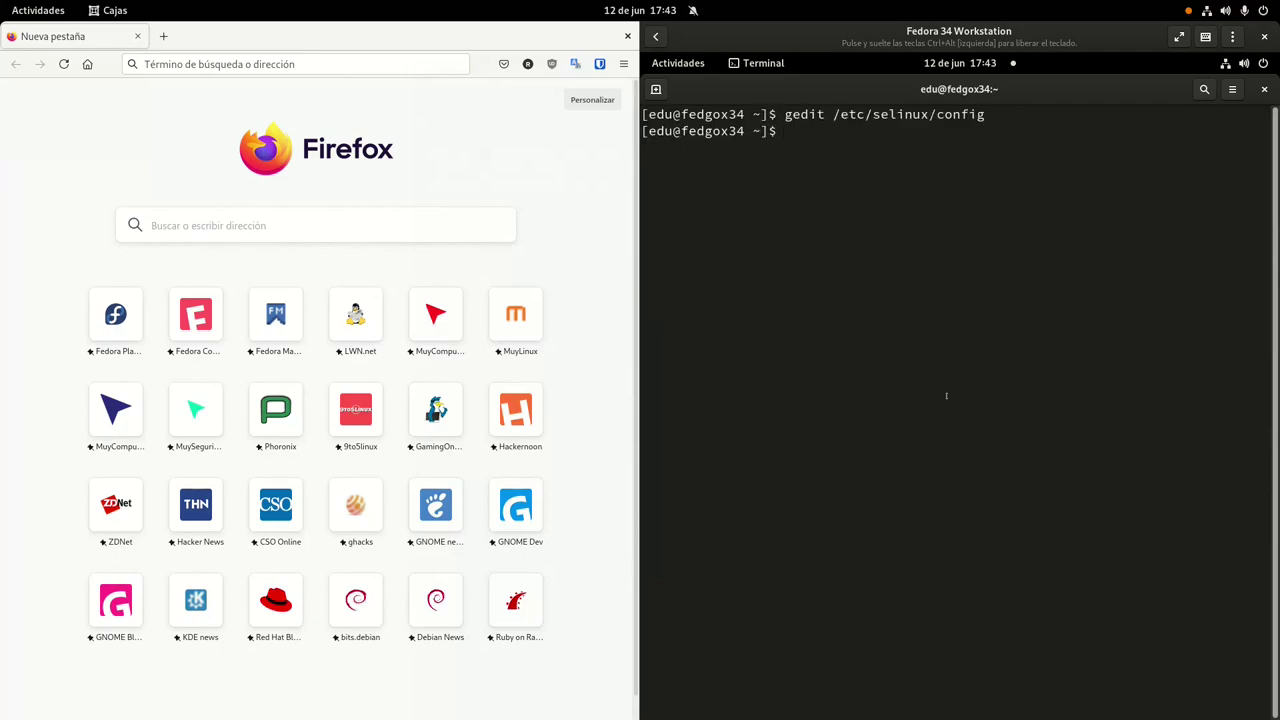
pyautogui.hotkey('ctrl', '+')
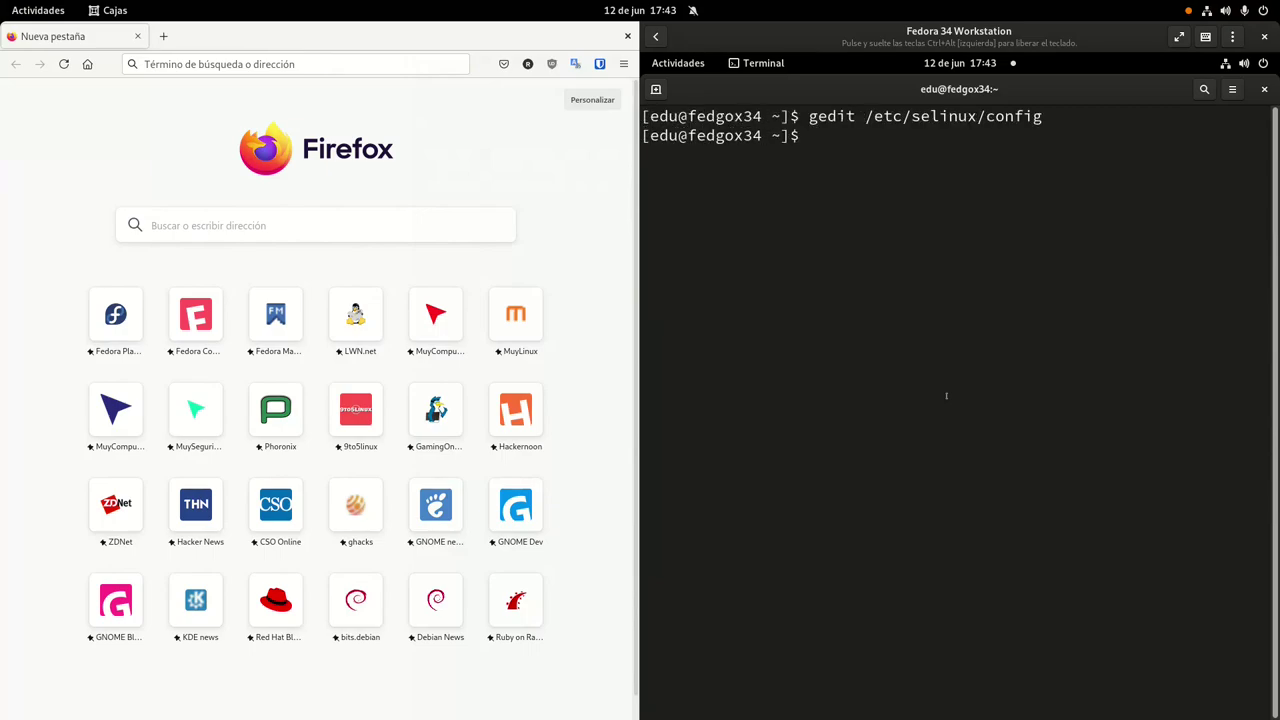
# Step: Install nginx with sudo dnf install nginx, entering the account password and accepting the installation with s
pyautogui.write('sudo dnf install nginx')
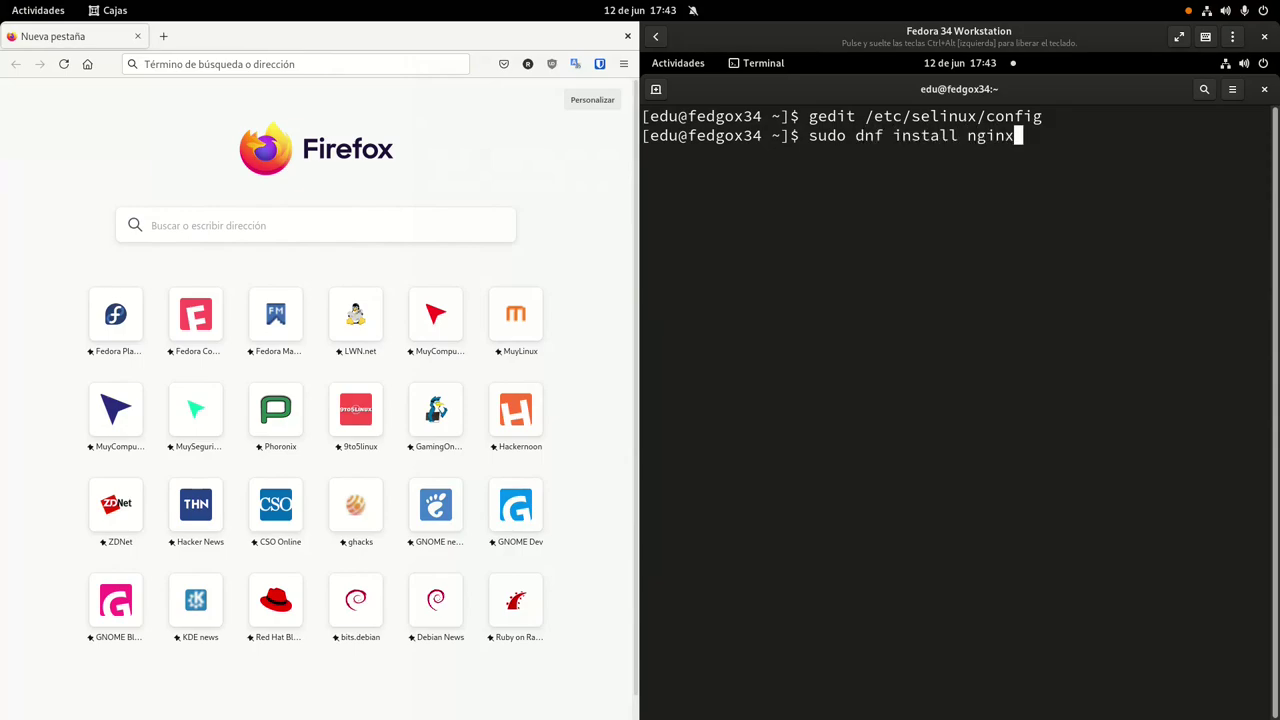
pyautogui.press('Return')
pyautogui.press('Return')
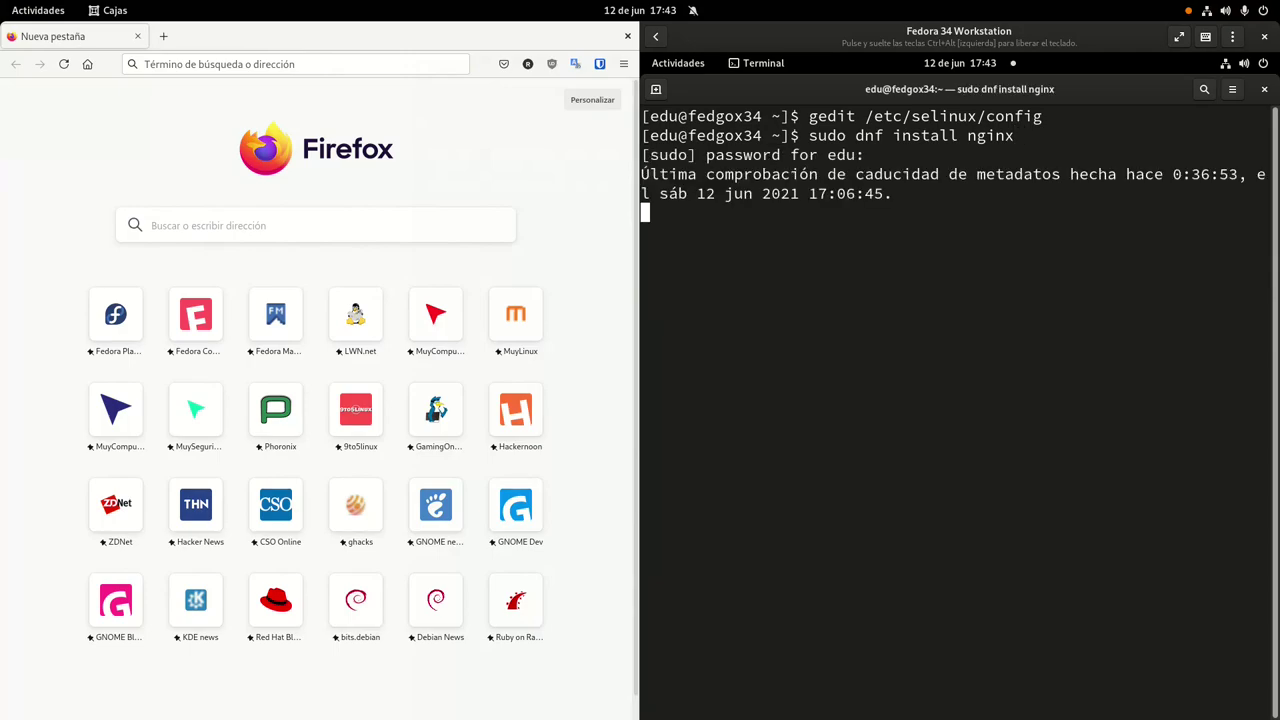
pyautogui.write('s')
pyautogui.press('Return')
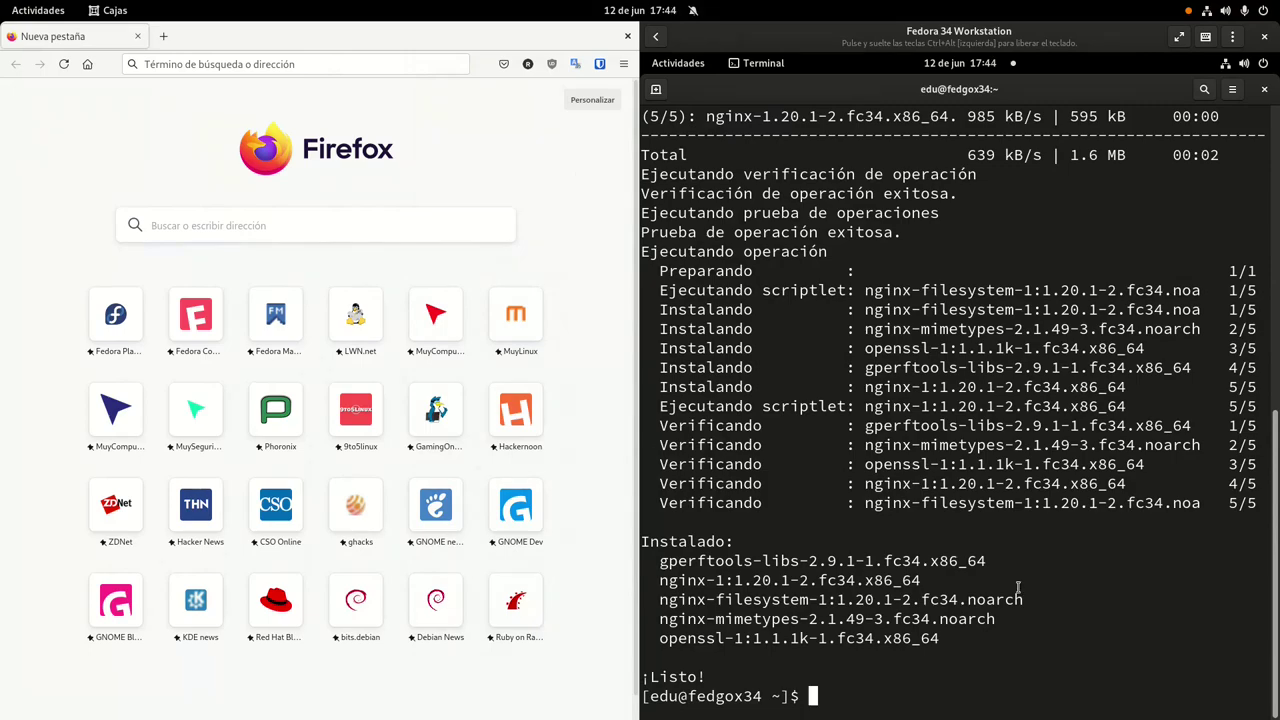
# Step: Start the nginx service with sudo systemctl start nginx
pyautogui.write('sudo systemctl')
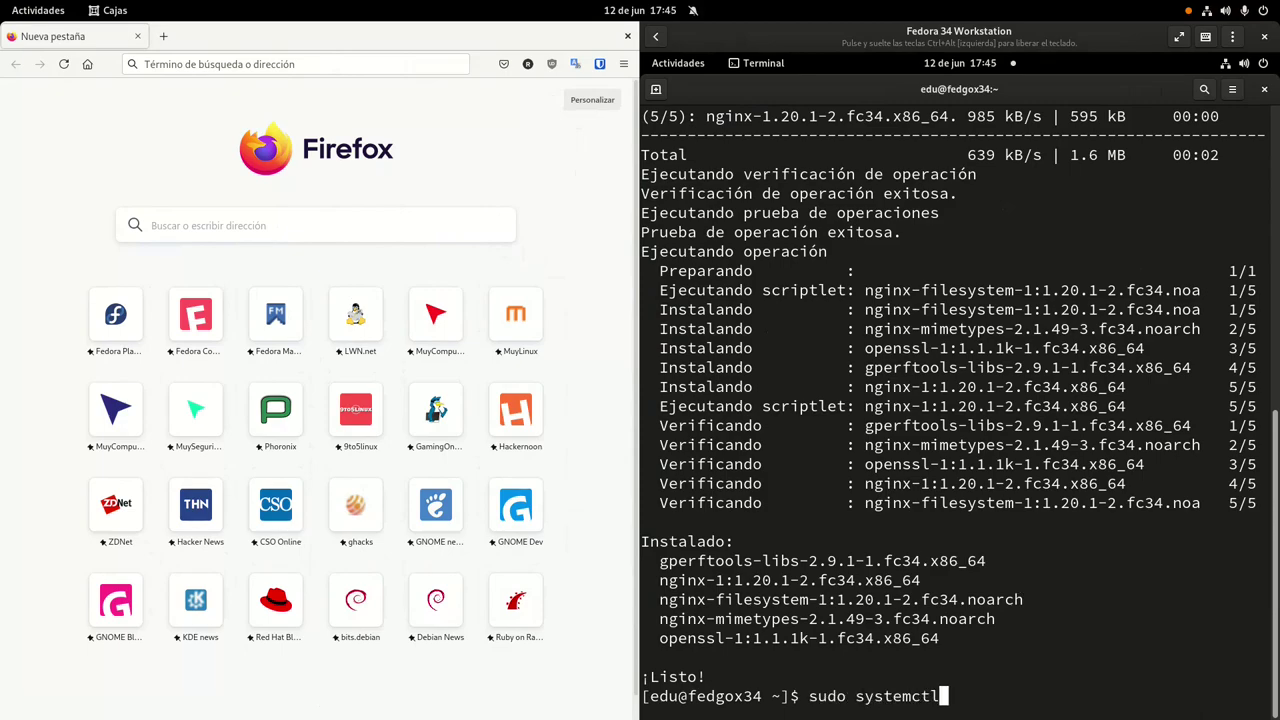
pyautogui.write(' start nginx')
pyautogui.press('Return')
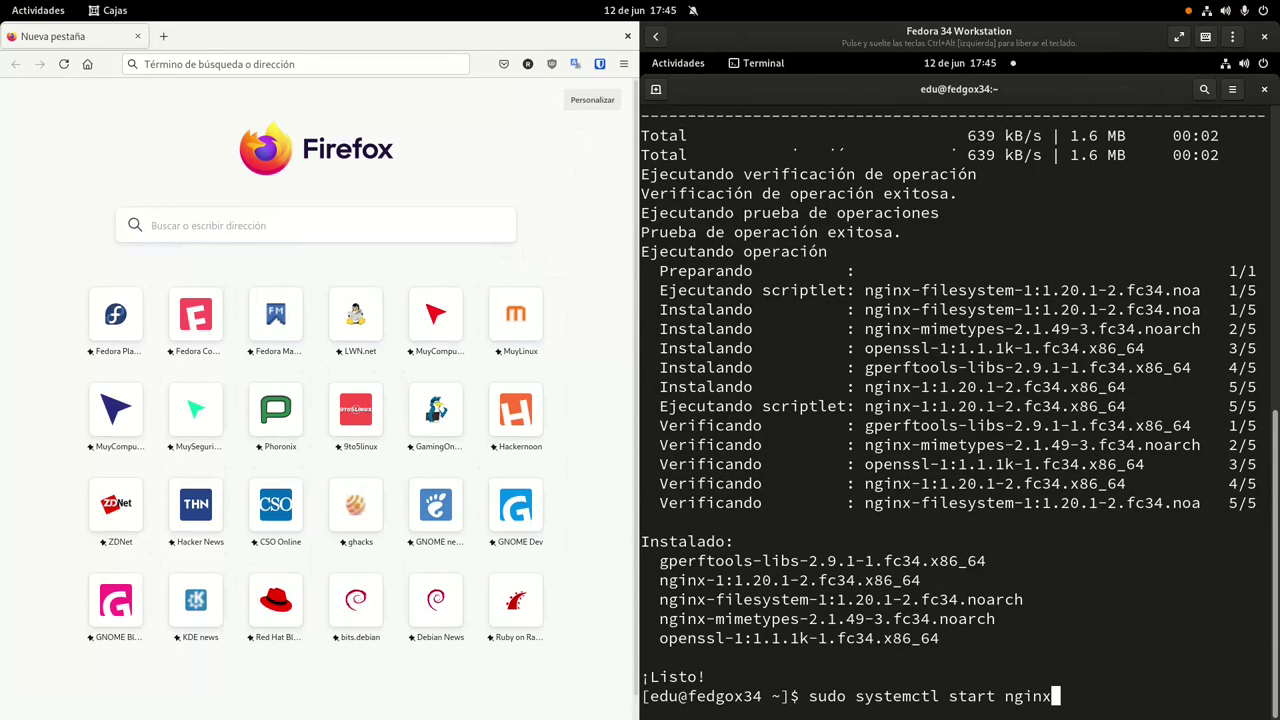
# Step: Enable the nginx service at boot with sudo systemctl enable nginx
pyautogui.press('Up')
pyautogui.press('Left')
pyautogui.press('Left')
pyautogui.press('Left')
pyautogui.press('Left')
pyautogui.press('Left')
pyautogui.press('BackSpace')
pyautogui.press('BackSpace')
pyautogui.press('BackSpace')
pyautogui.press('BackSpace')
pyautogui.write('enable')
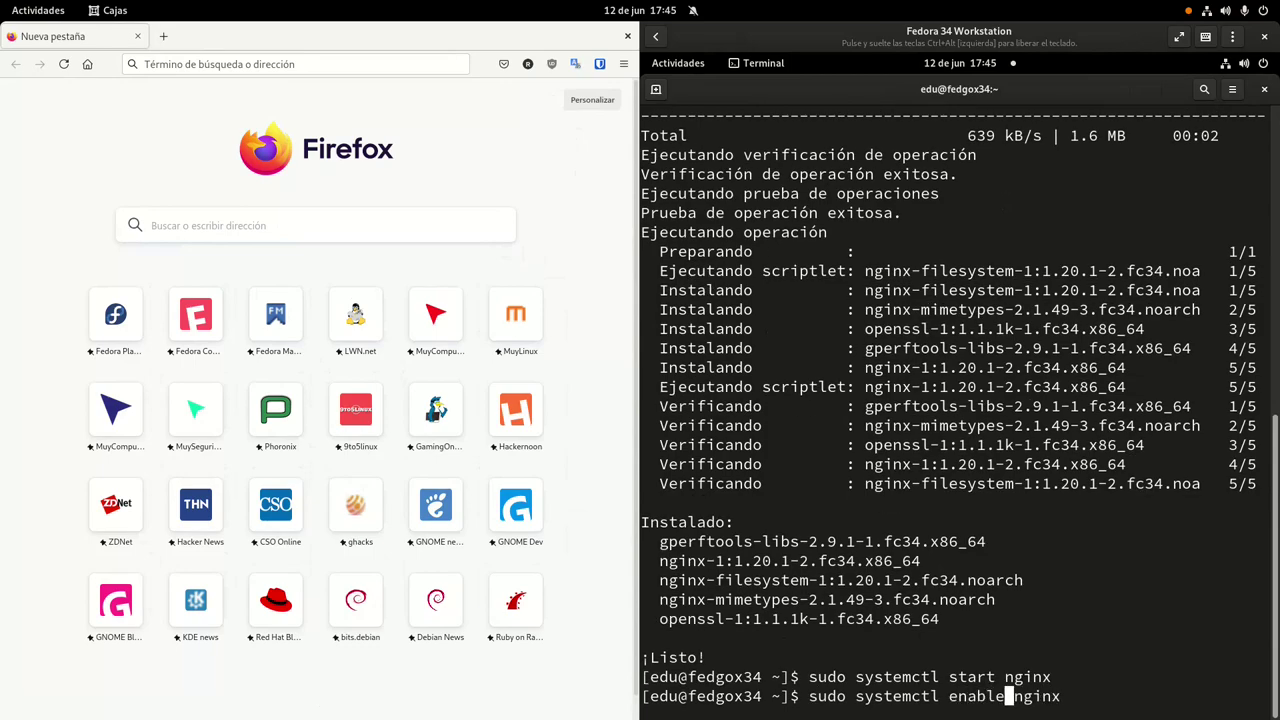
pyautogui.press('Return')
# Step: Clear the terminal's output with the clear command
pyautogui.write('exi')
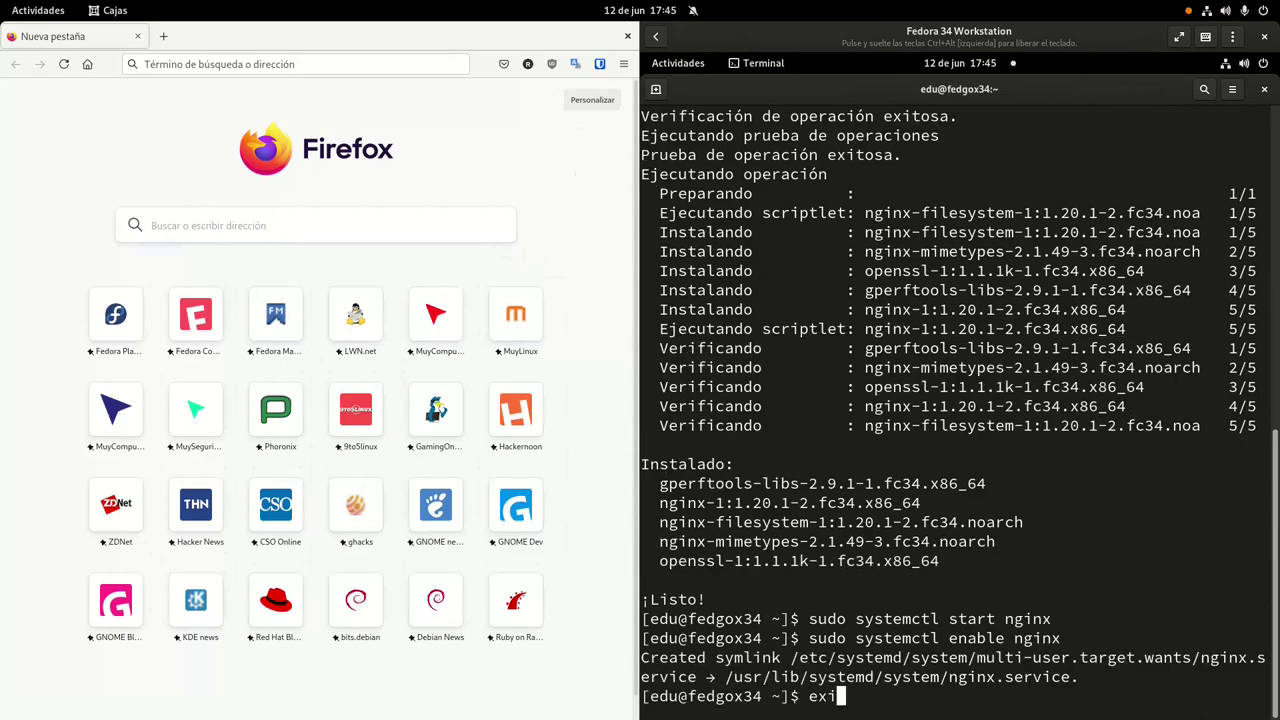
pyautogui.press('BackSpace')
pyautogui.press('BackSpace')
pyautogui.write('clear')
pyautogui.press('Return')
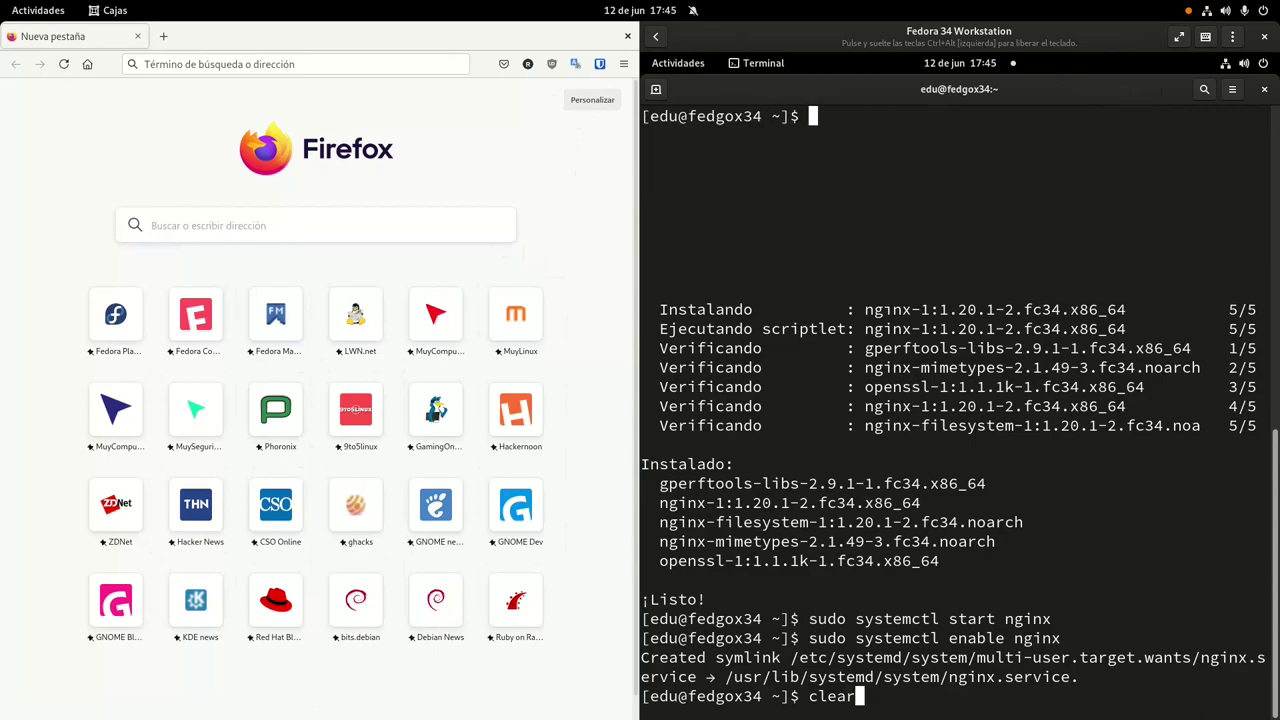
# Step: List the virtual machine's network interfaces and addresses with ip addr show
pyautogui.write('s')
pyautogui.press('BackSpace')
pyautogui.write('ip')
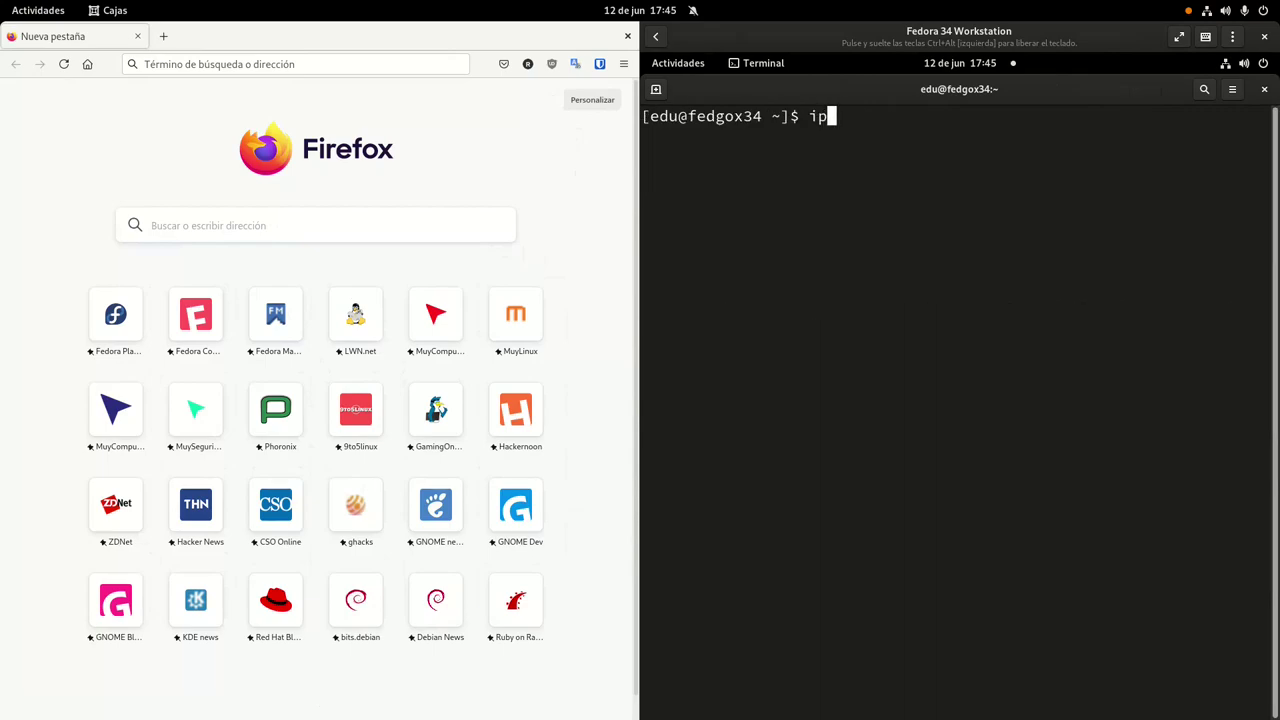
pyautogui.write(' addr show')
pyautogui.press('Return')
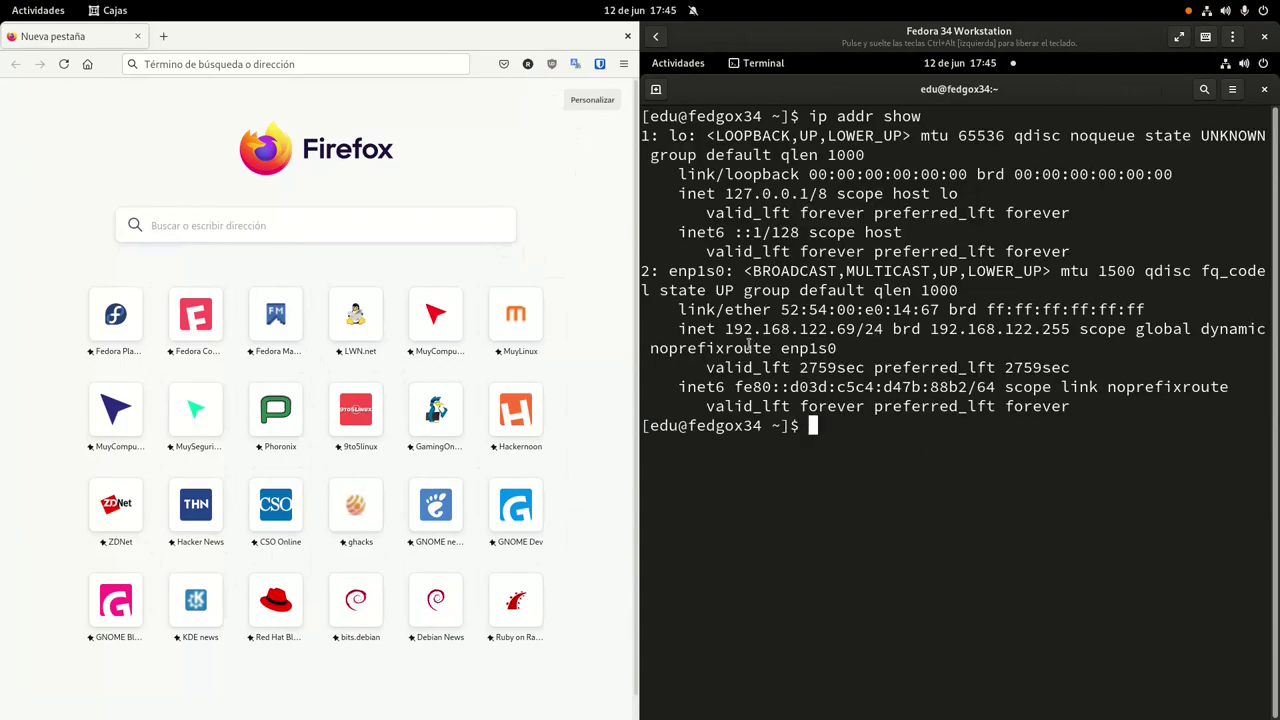
# Step: Copy the enp1s0 interface's IPv4 address, 192.168.122.69, from the terminal output
pyautogui.moveTo(718, 330); pyautogui.dragTo(855, 337)
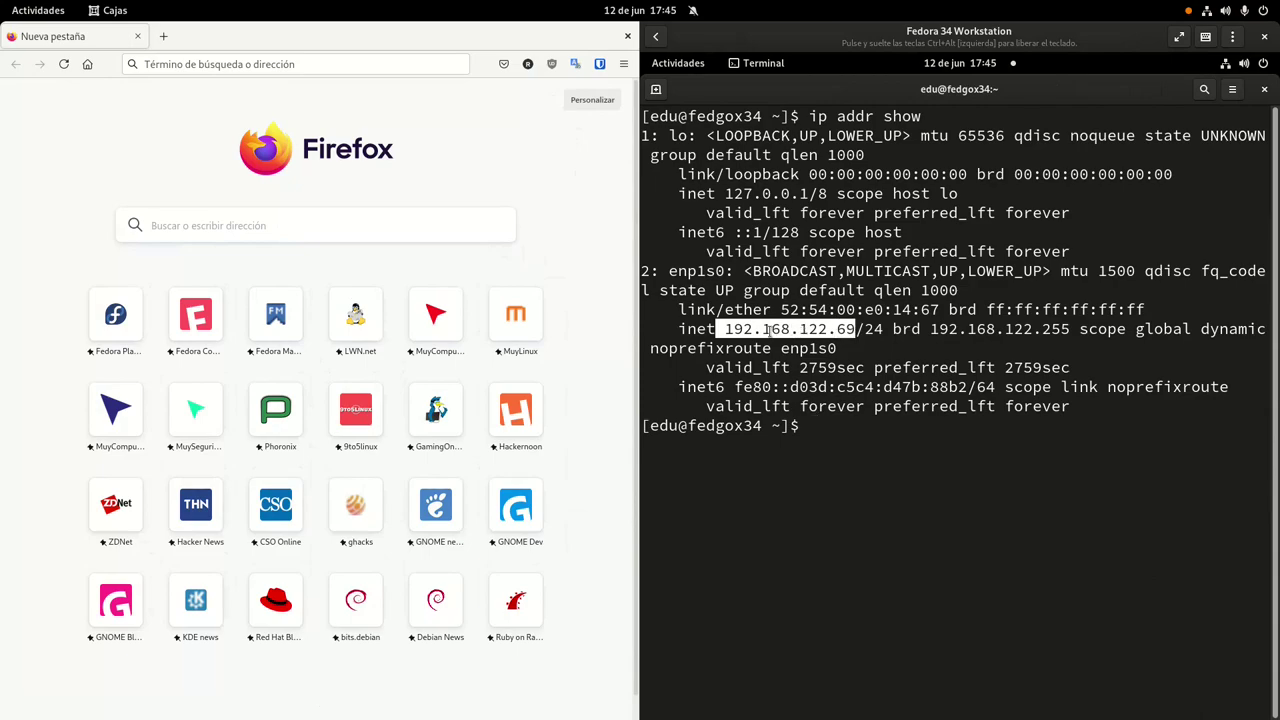
pyautogui.click(745, 333)
pyautogui.moveTo(722, 331); pyautogui.dragTo(765, 333)
pyautogui.click(852, 330)
pyautogui.moveTo(859, 333); pyautogui.dragTo(727, 333)
pyautogui.rightClick(737, 333)
pyautogui.click(760, 353)
# Step: Paste the copied address 192.168.122.69 into the host's Firefox and load it
pyautogui.click(262, 63)
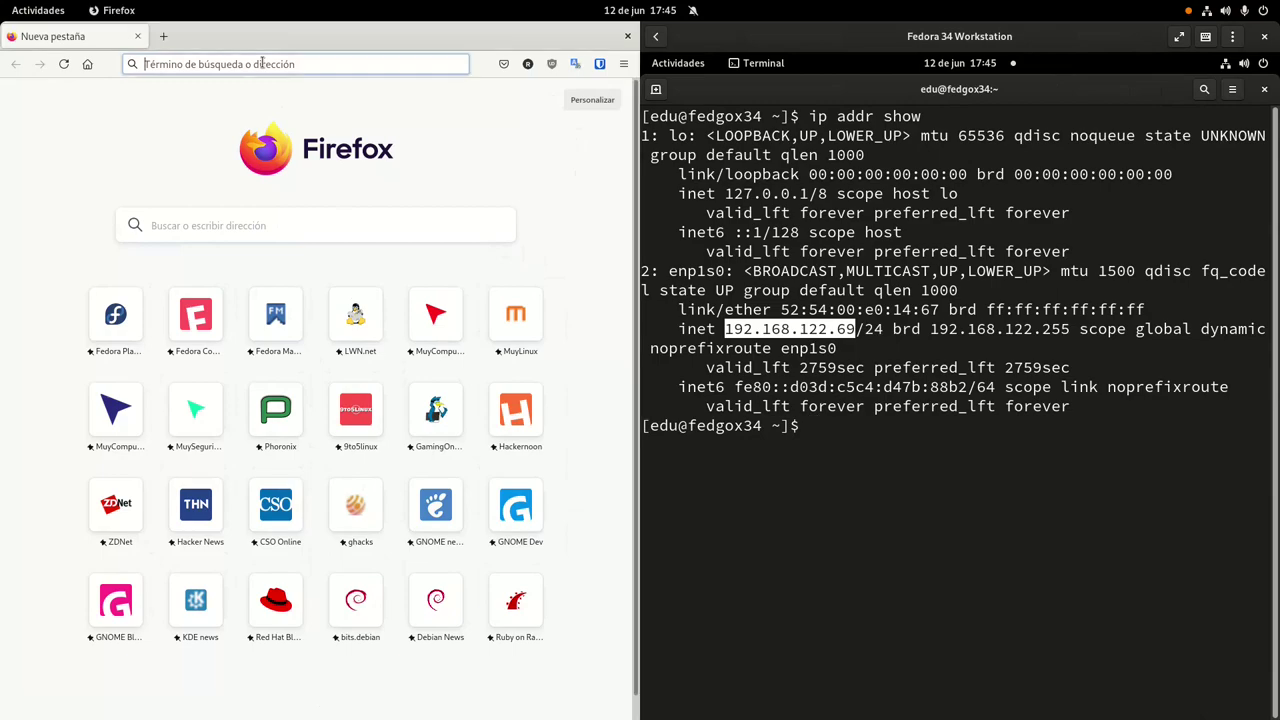
pyautogui.rightClick(264, 63)
pyautogui.click(290, 143)
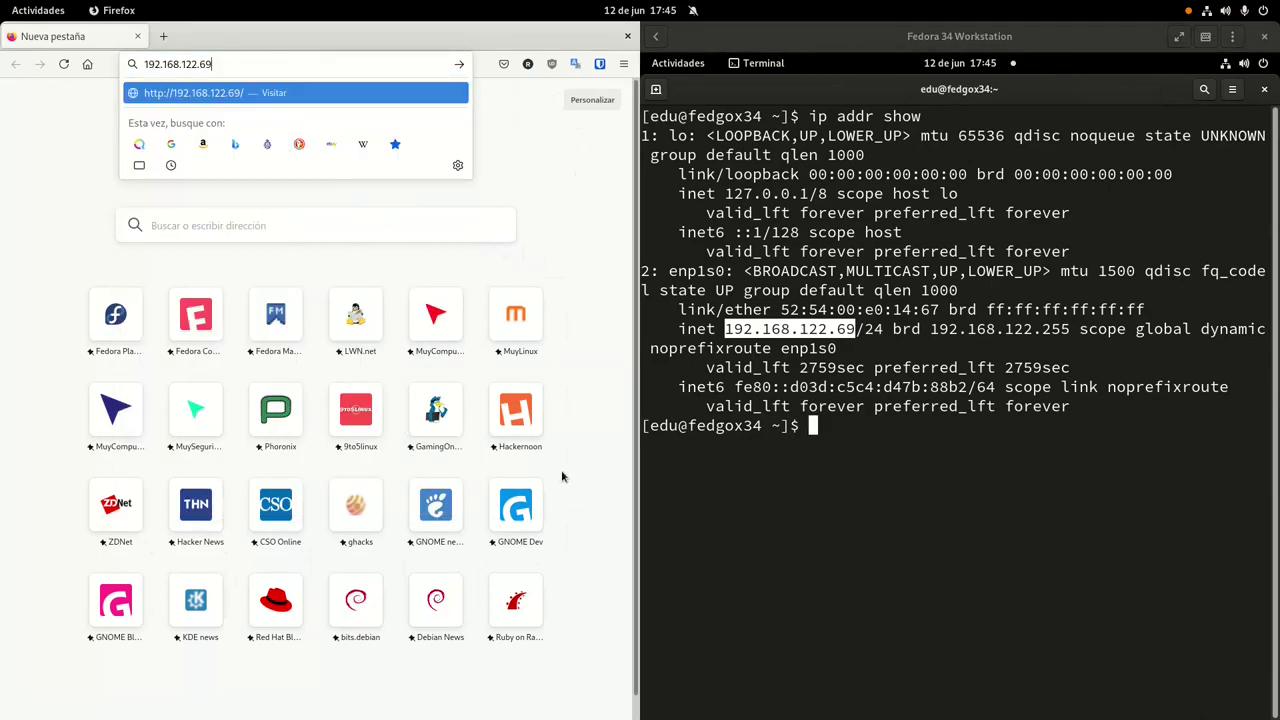
pyautogui.press('Return')
pyautogui.click(160, 64)
pyautogui.click(160, 64)
pyautogui.click(101, 197)
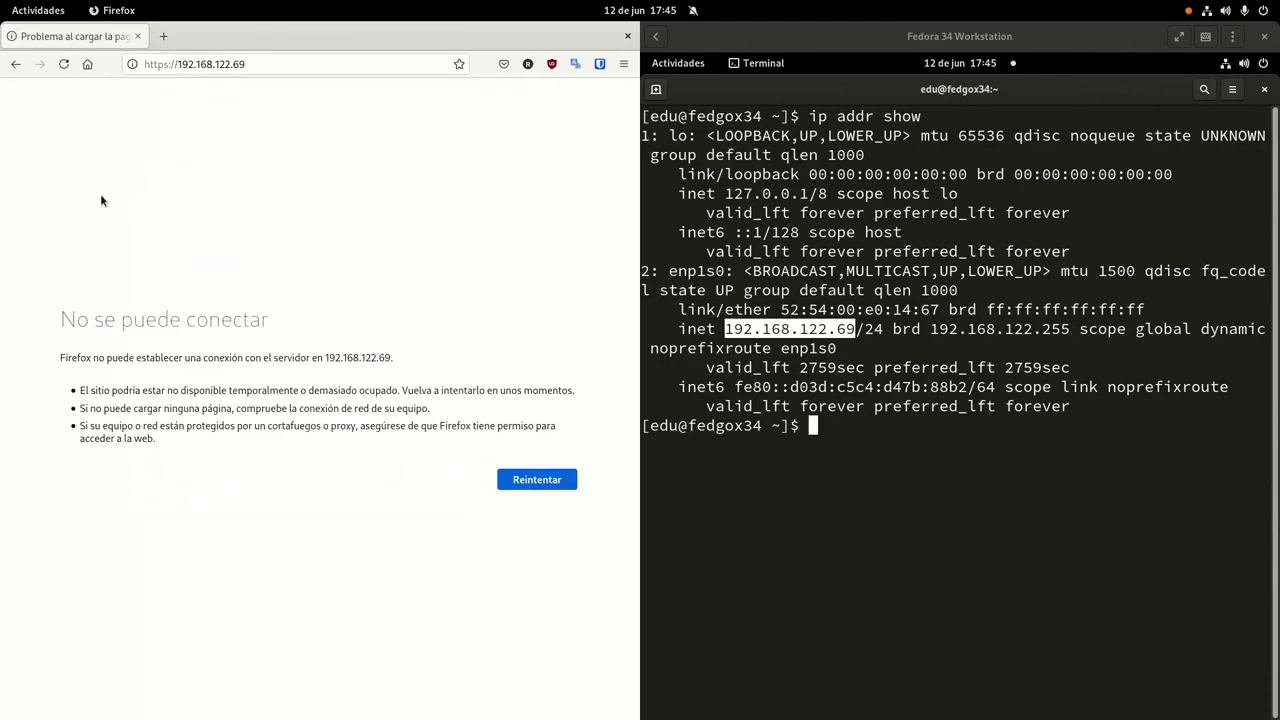
pyautogui.click(168, 64)
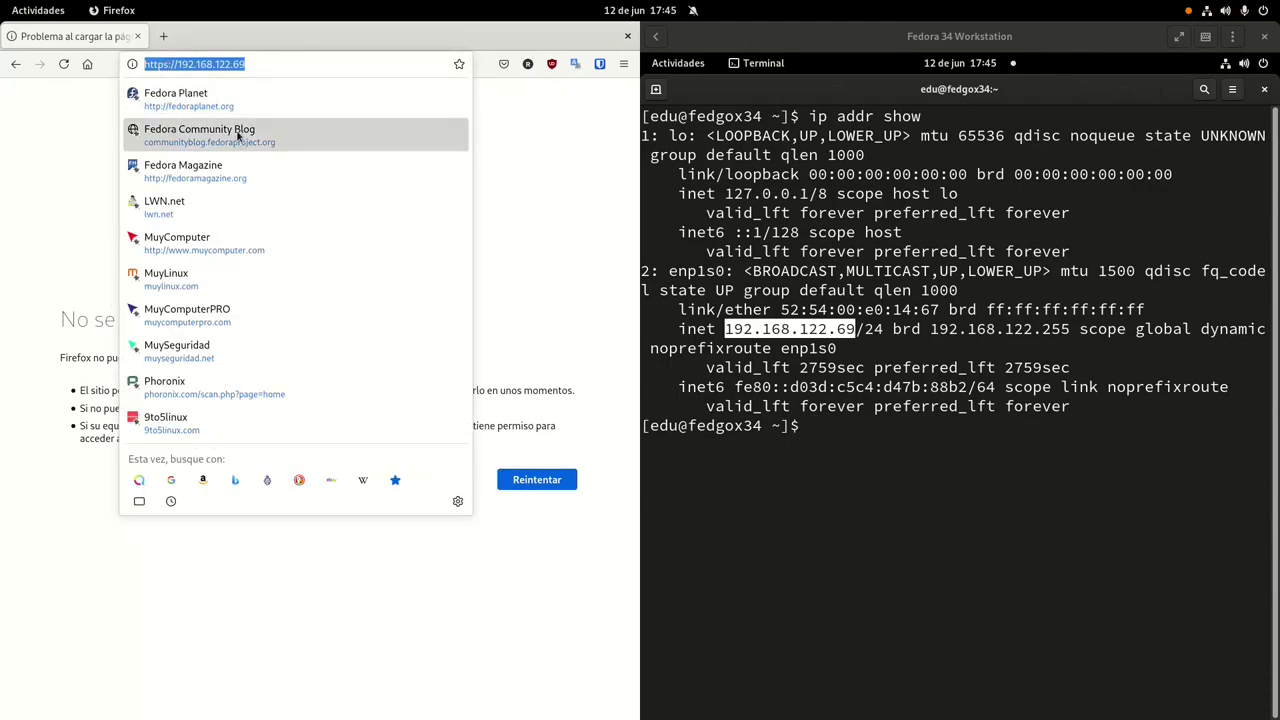
pyautogui.click(165, 64)
pyautogui.write(':')
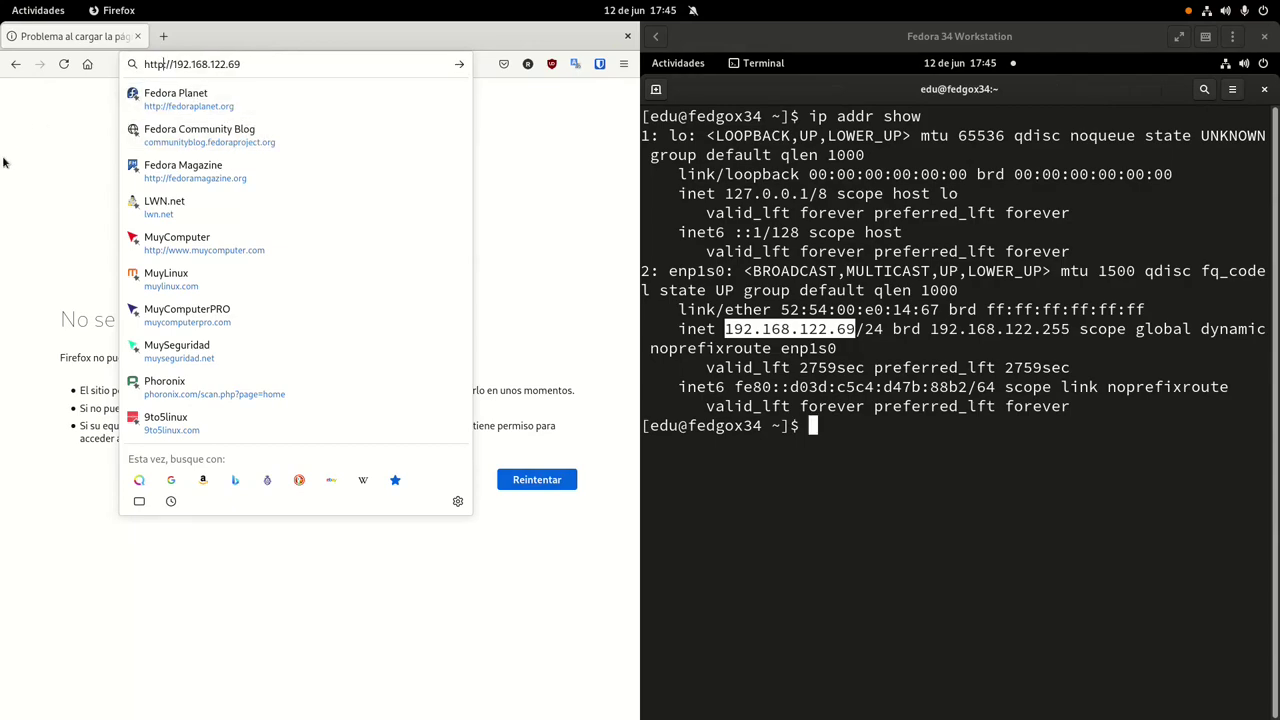
pyautogui.press('Return')
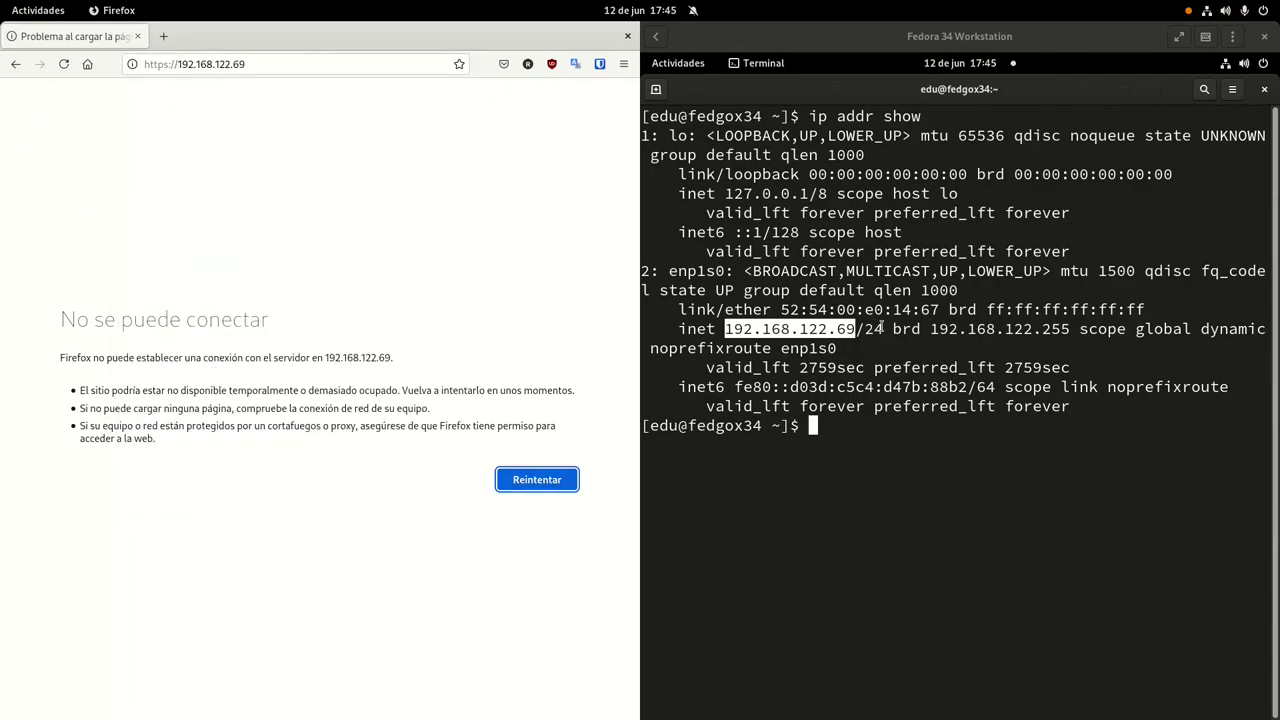
# Step: Search the virtual machine's applications for firew and launch Cortafuegos
pyautogui.click(694, 68)
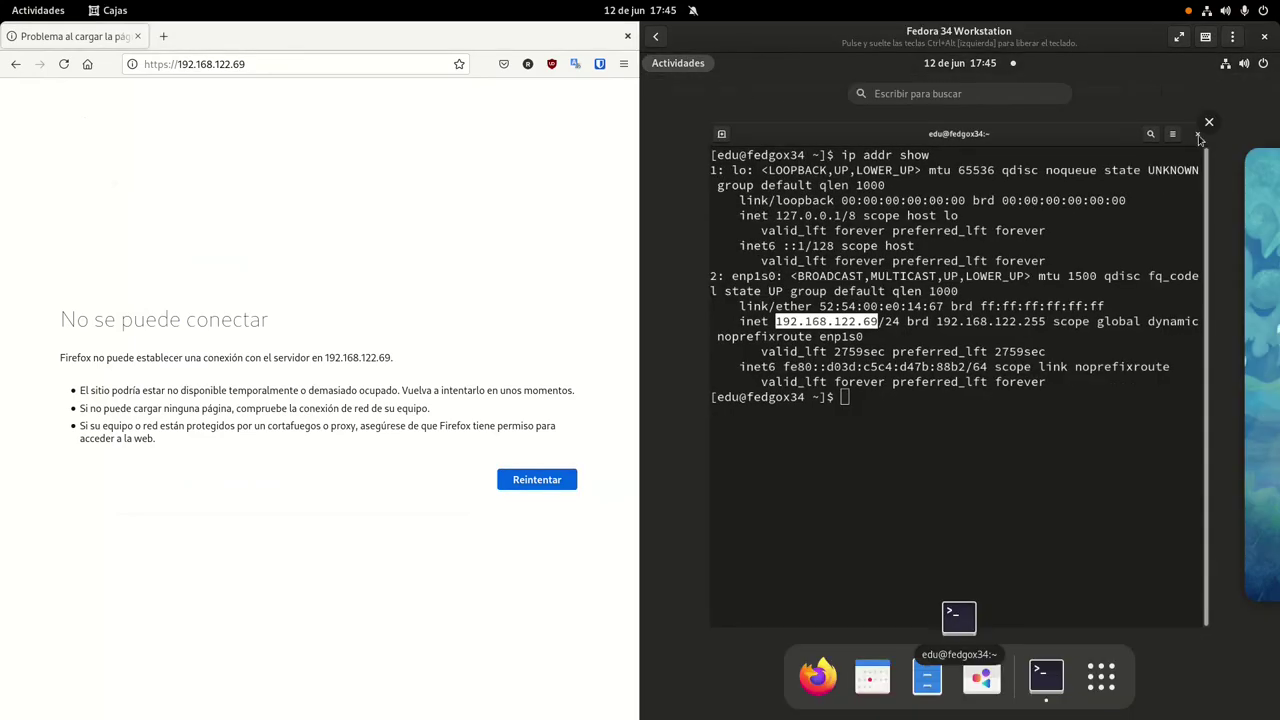
pyautogui.click(1090, 686)
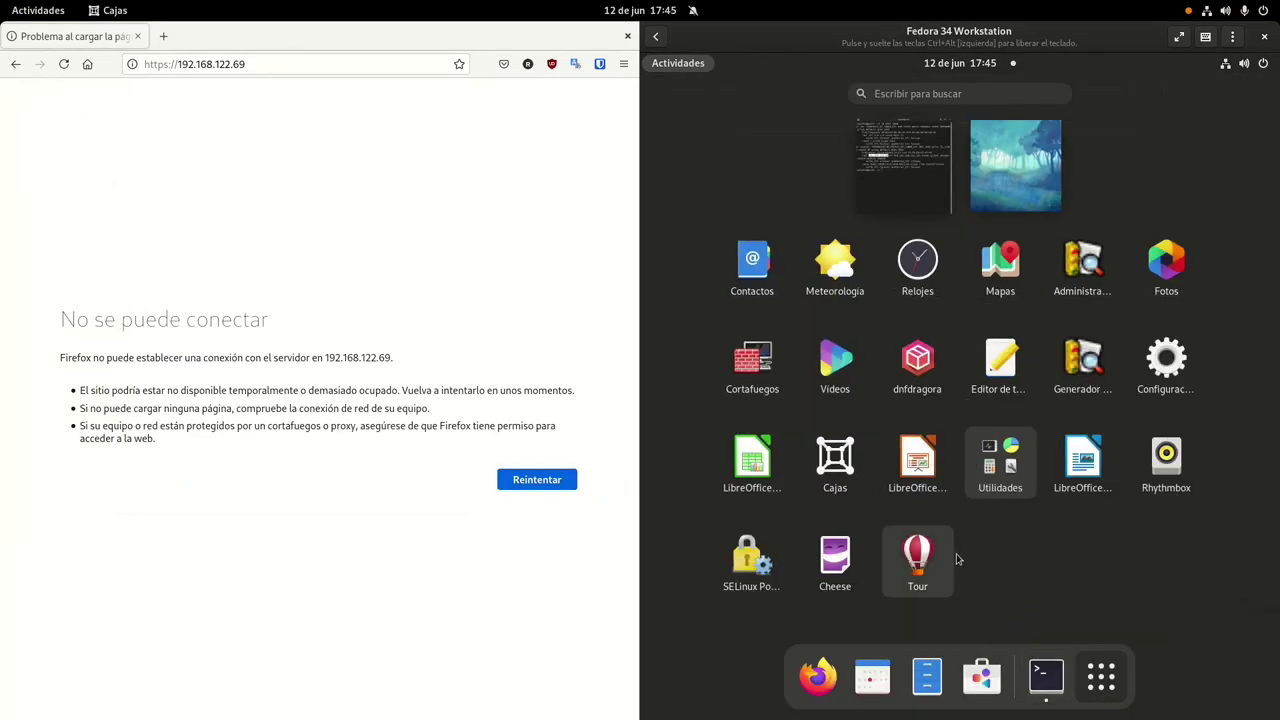
pyautogui.write('cort')
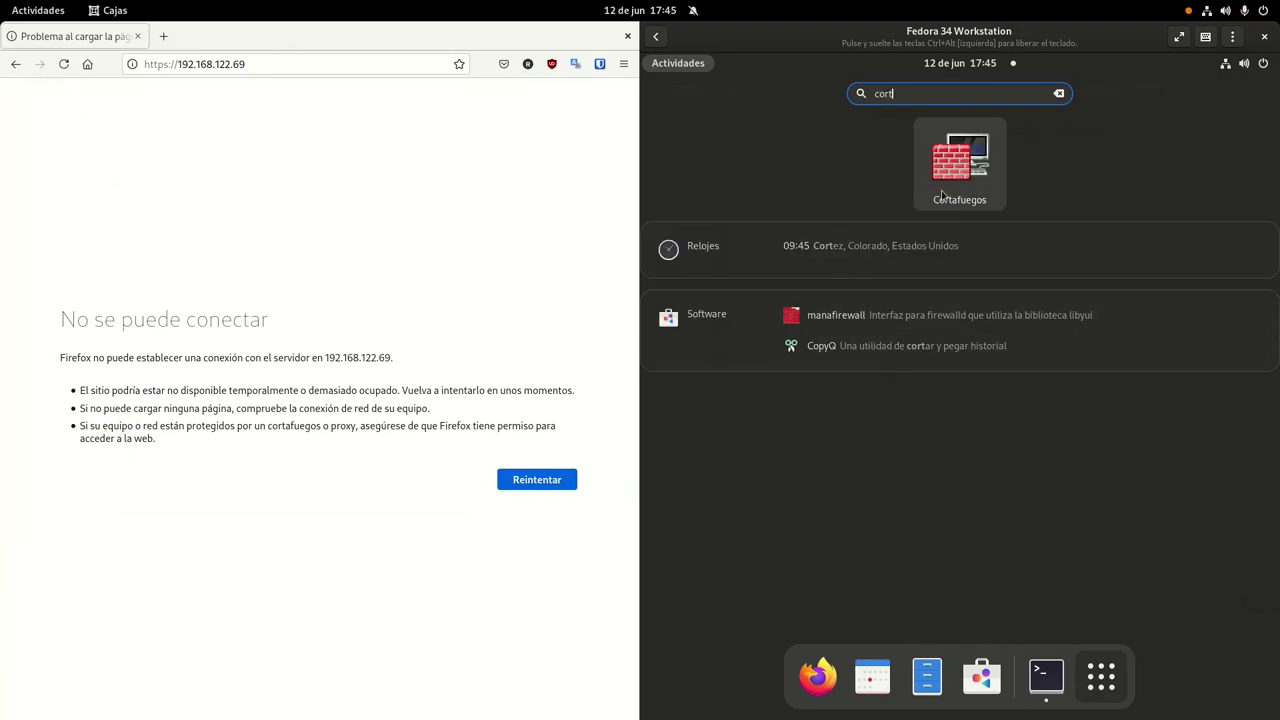
pyautogui.press('BackSpace')
pyautogui.press('BackSpace')
pyautogui.press('BackSpace')
pyautogui.write('fiew')
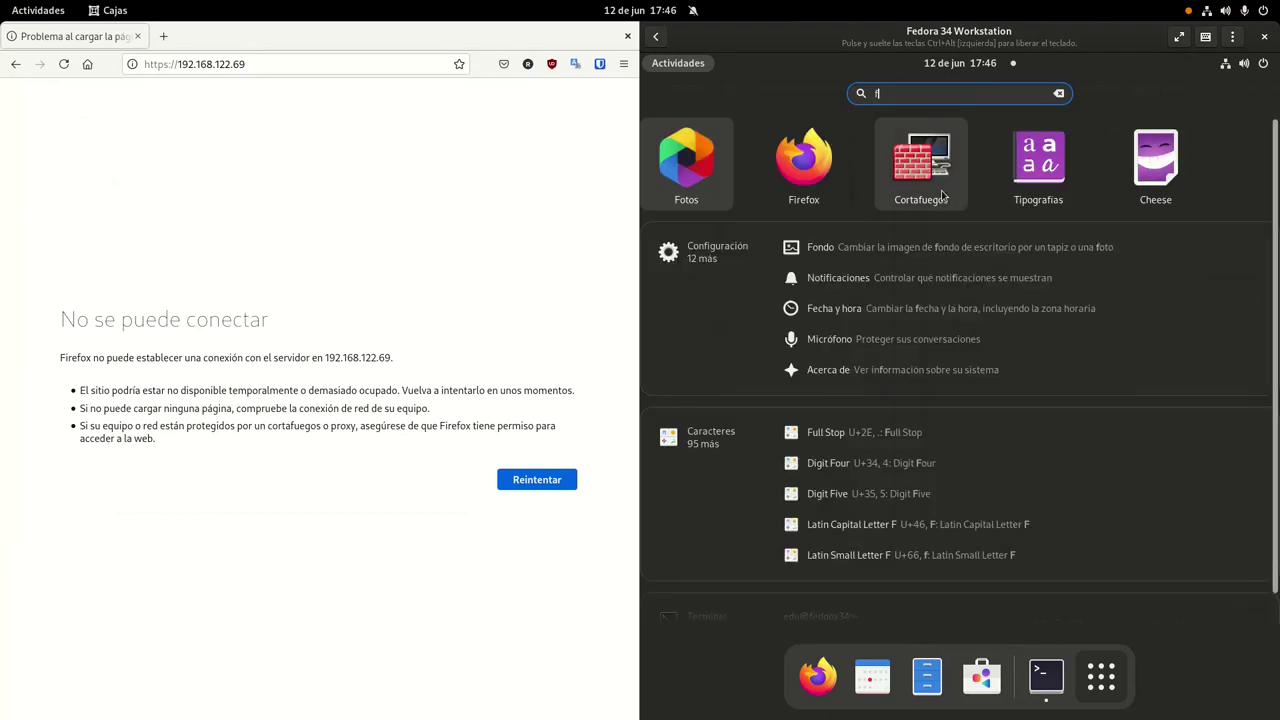
pyautogui.press('BackSpace')
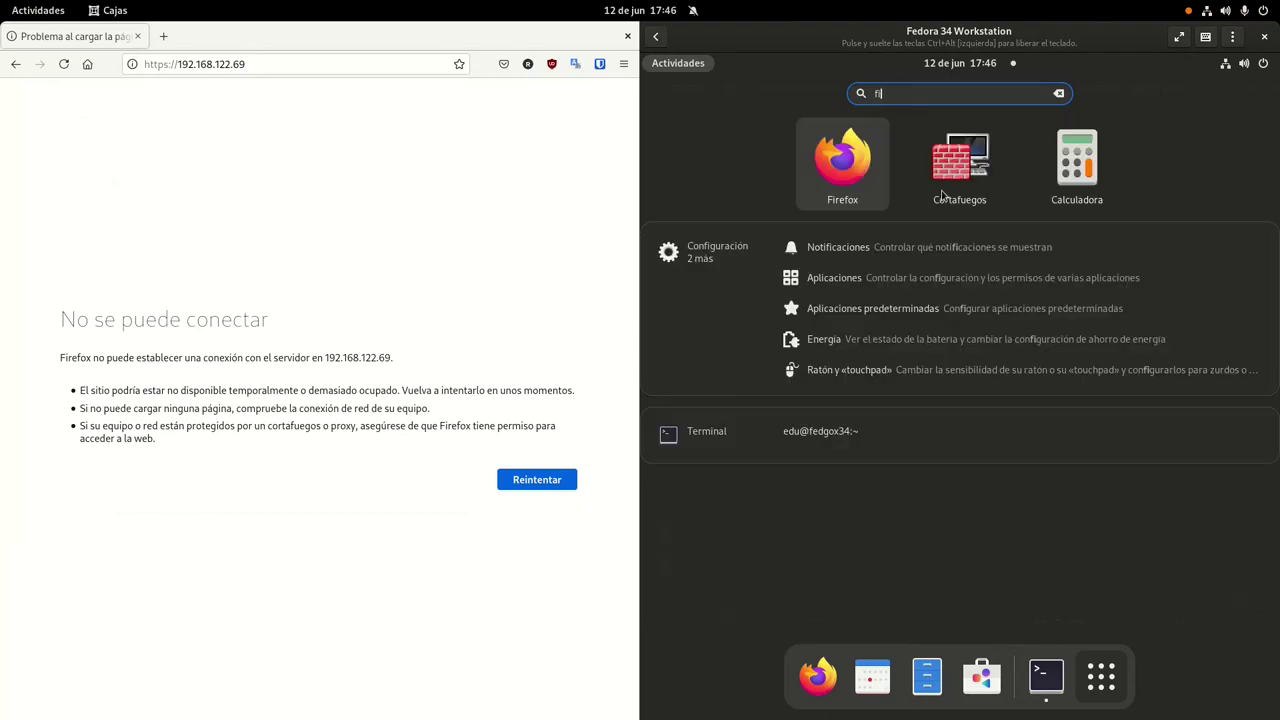
pyautogui.write('rw')
pyautogui.press('BackSpace')
pyautogui.write('ew')
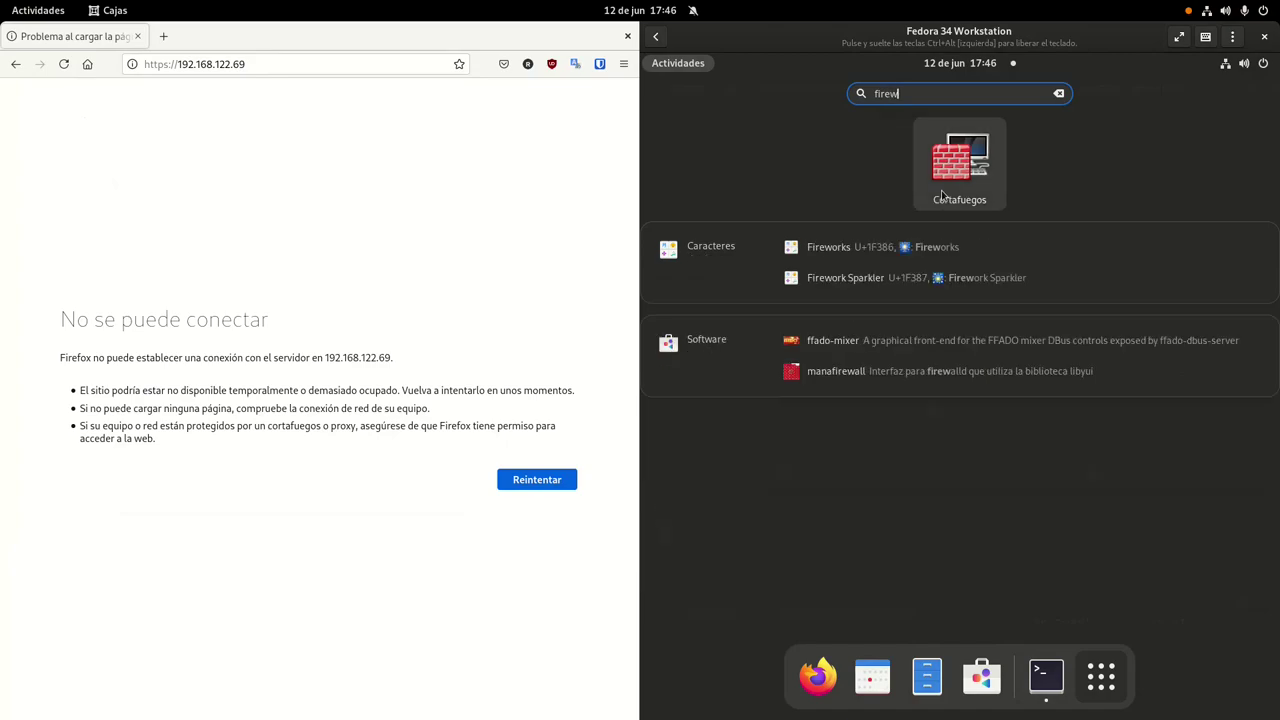
pyautogui.click(941, 195)
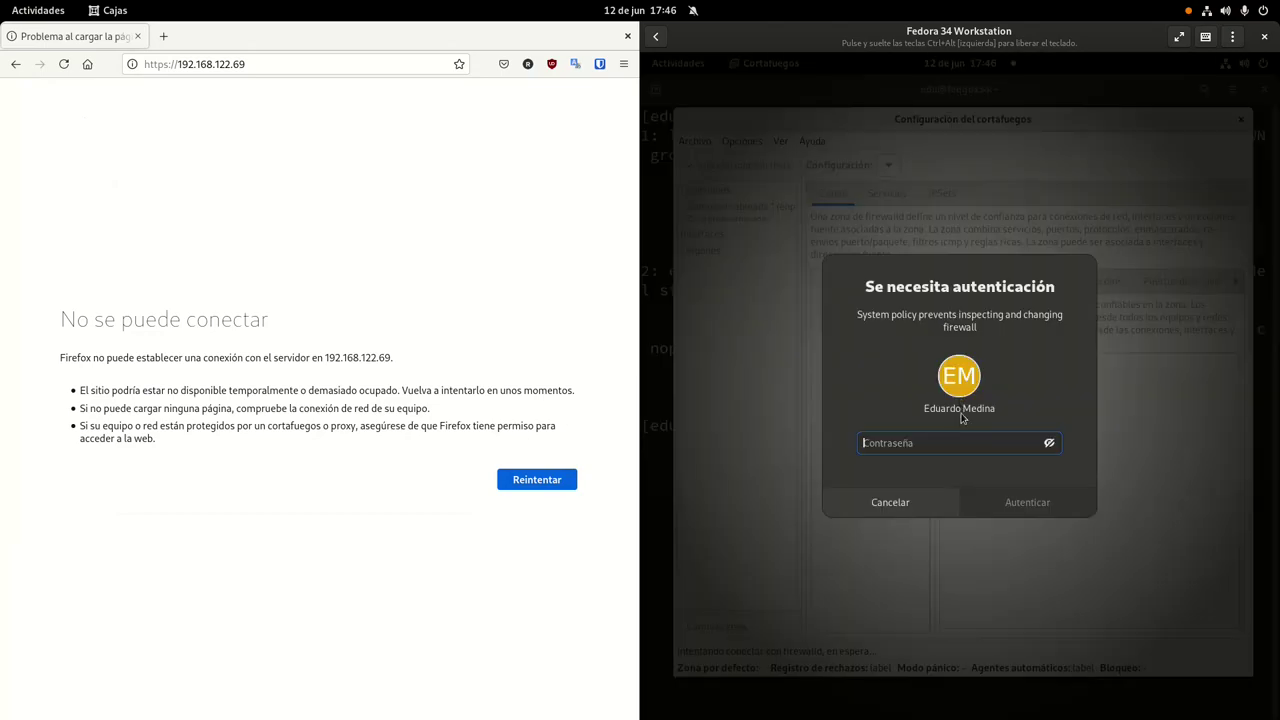
# Step: Authenticate with the account password and maximize the firewall configuration inside the maximized virtual machine window
pyautogui.write('******')
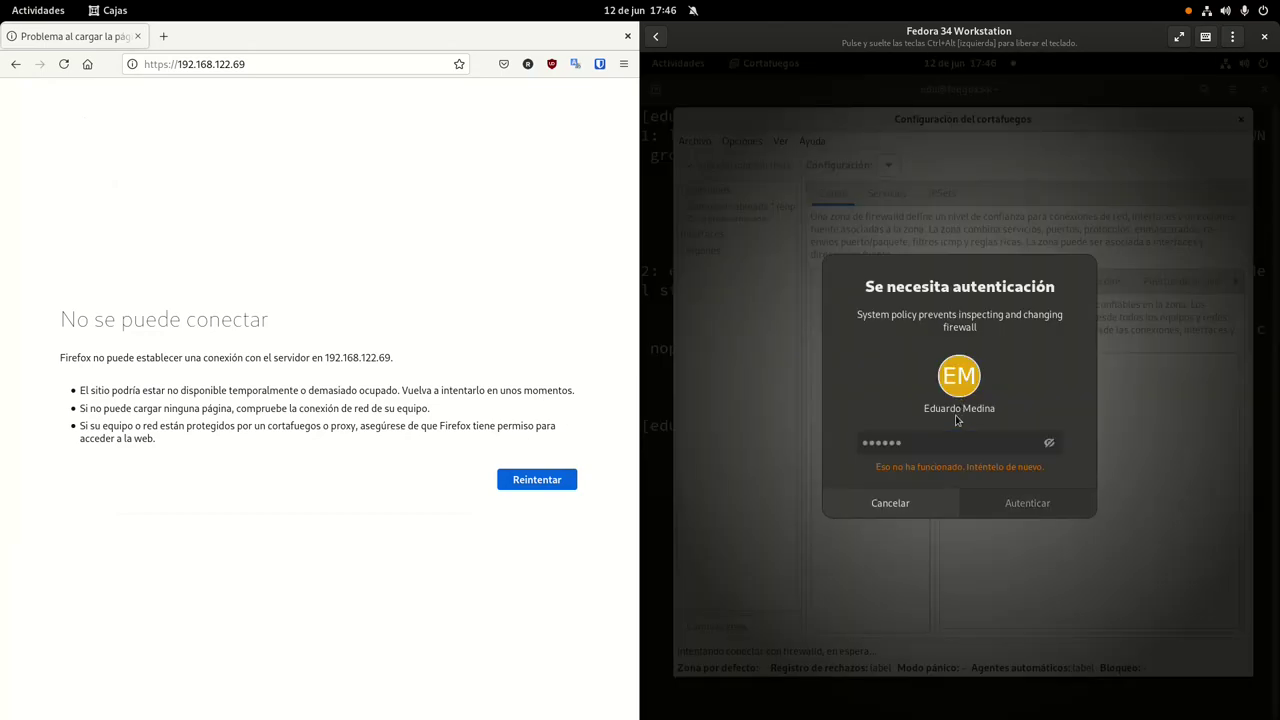
pyautogui.write('******')
pyautogui.press('Return')
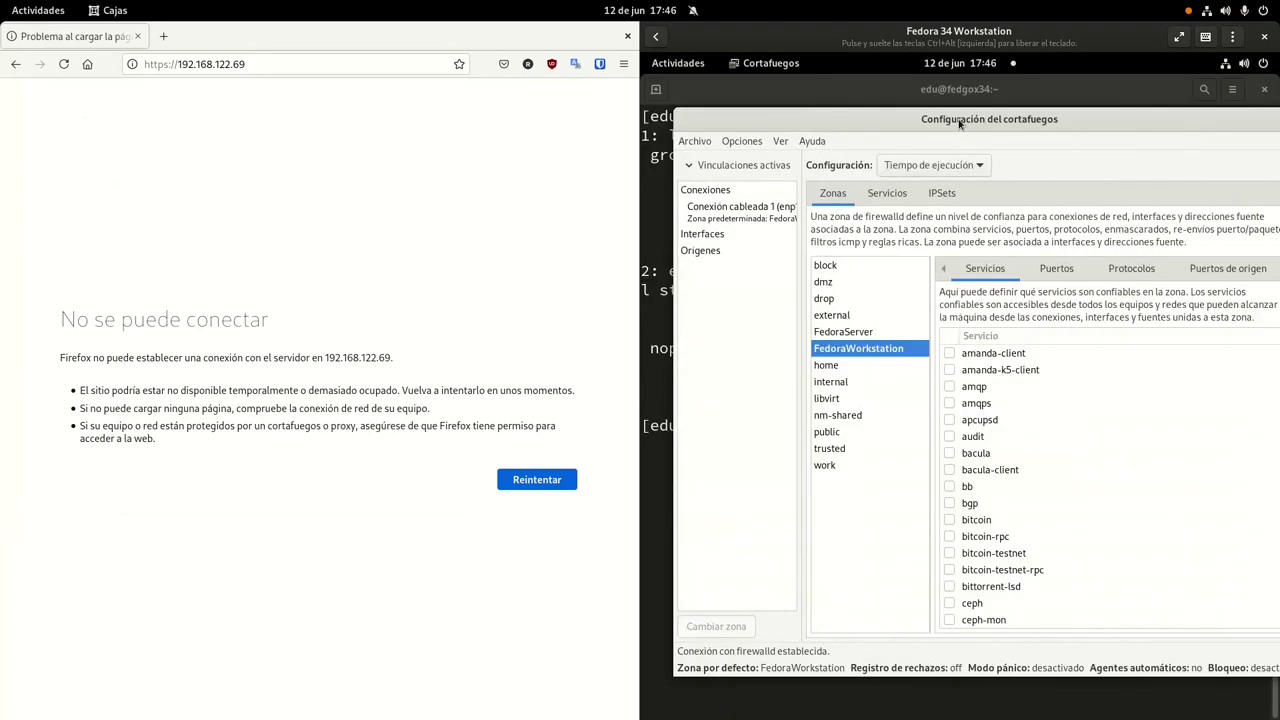
pyautogui.moveTo(958, 122); pyautogui.dragTo(969, 47)
pyautogui.doubleClick(969, 47)
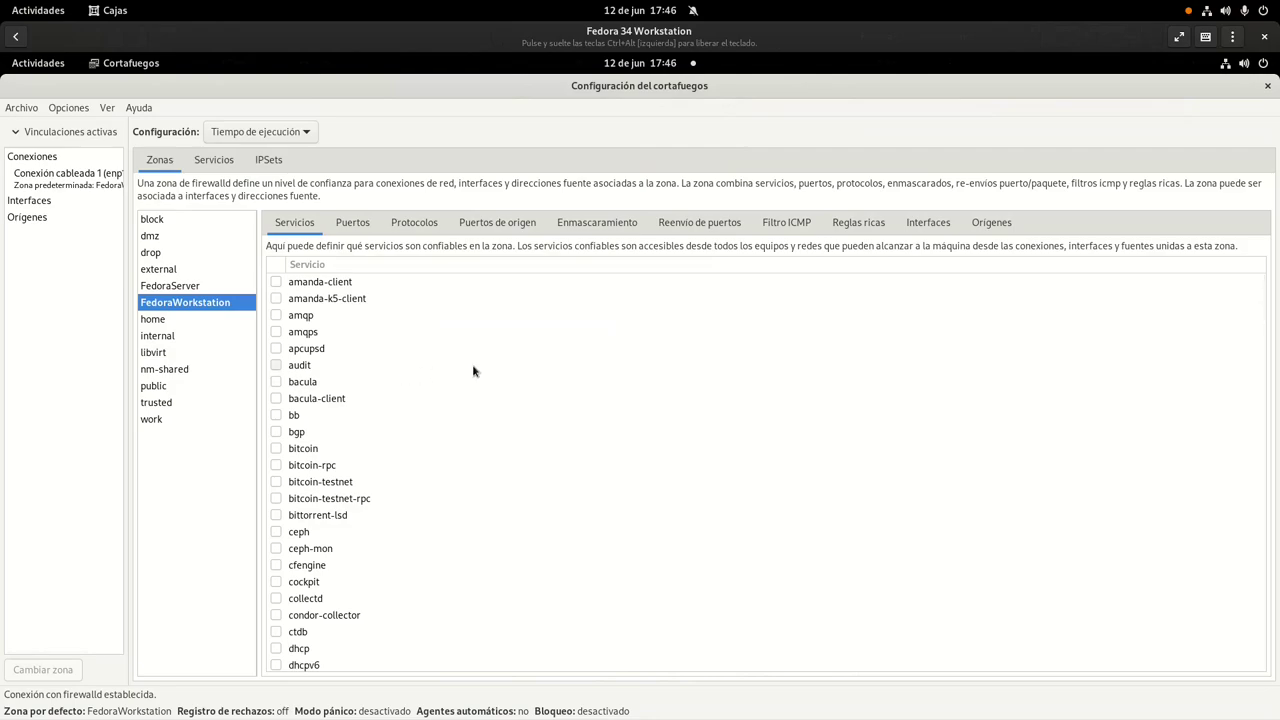
# Step: Examine the TCP and UDP port ranges allowed in the FedoraWorkstation zone
pyautogui.click(349, 231)
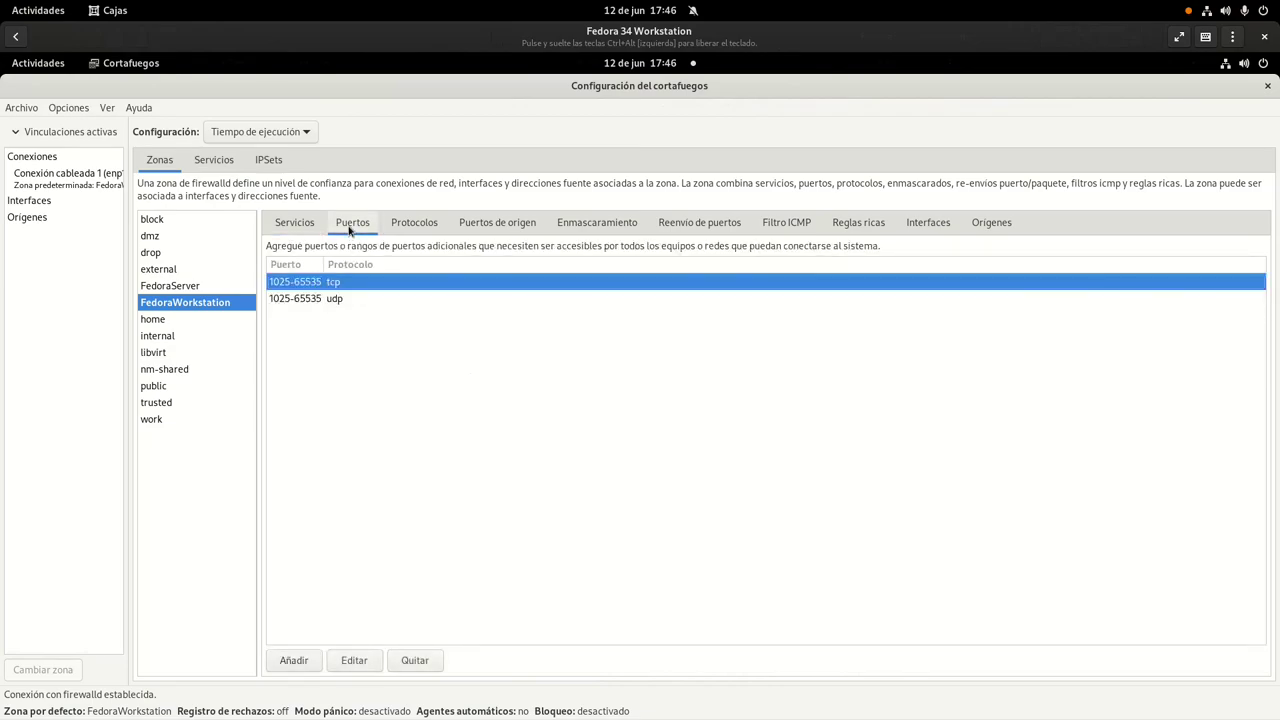
pyautogui.click(308, 296)
pyautogui.click(313, 287)
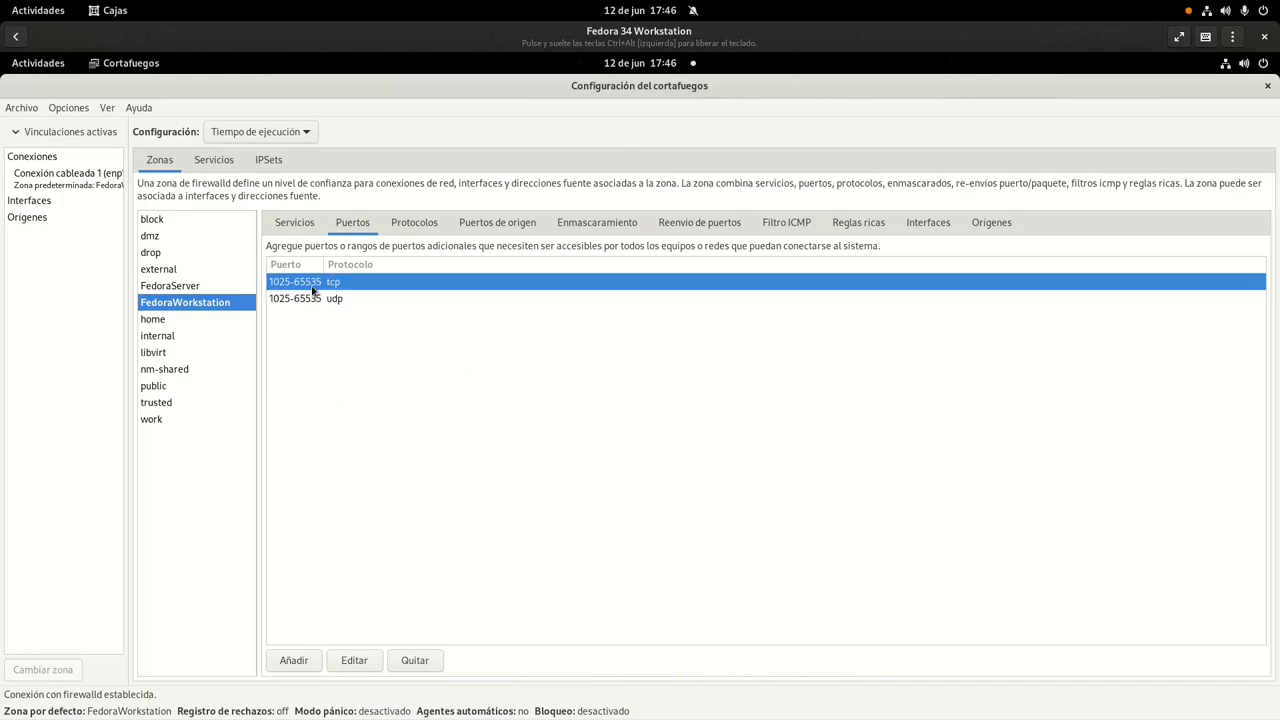
pyautogui.click(313, 296)
pyautogui.click(315, 287)
pyautogui.click(330, 302)
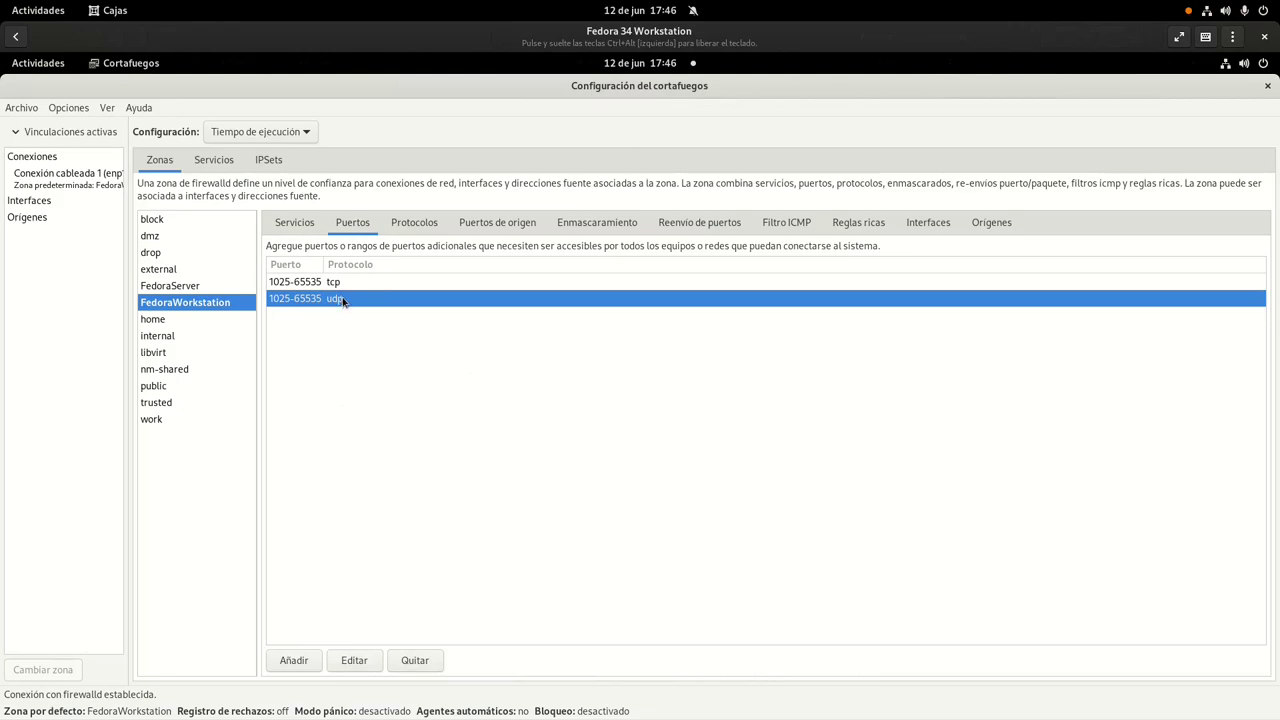
pyautogui.click(349, 287)
pyautogui.click(343, 299)
pyautogui.click(332, 285)
pyautogui.click(332, 298)
pyautogui.click(333, 285)
pyautogui.click(335, 299)
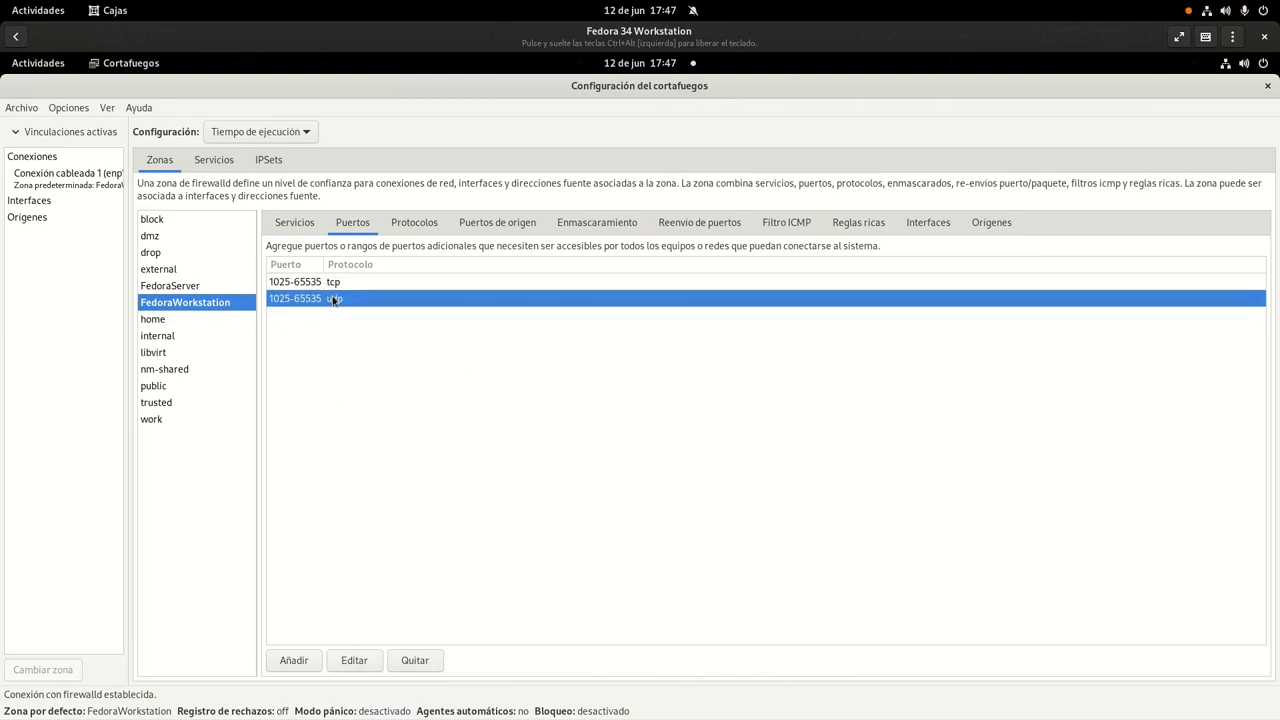
pyautogui.click(342, 285)
pyautogui.click(337, 299)
pyautogui.click(344, 283)
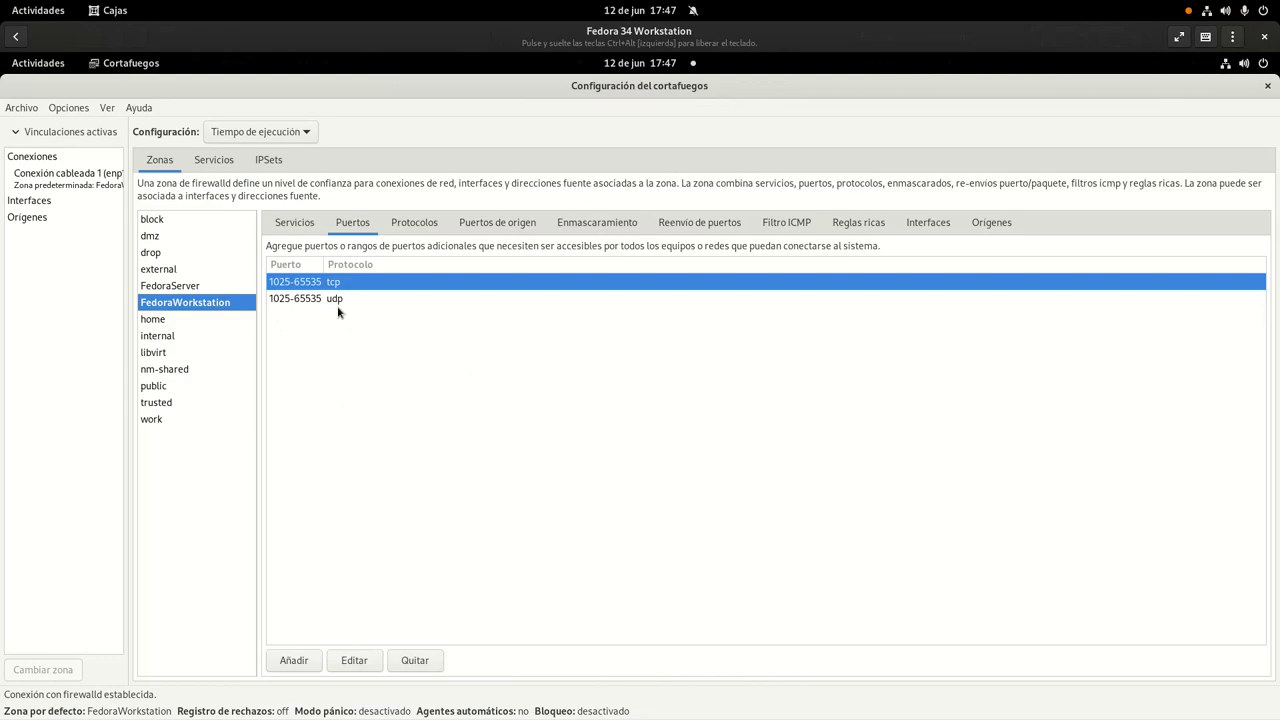
pyautogui.click(338, 300)
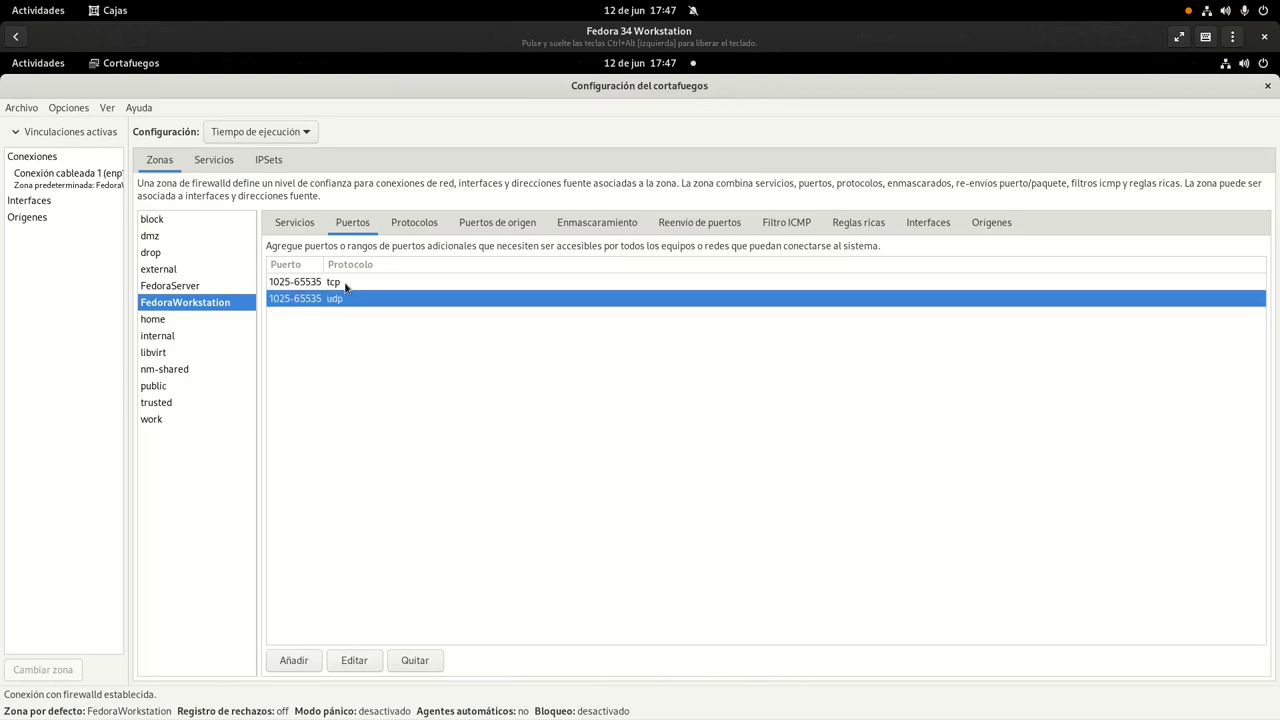
pyautogui.click(345, 286)
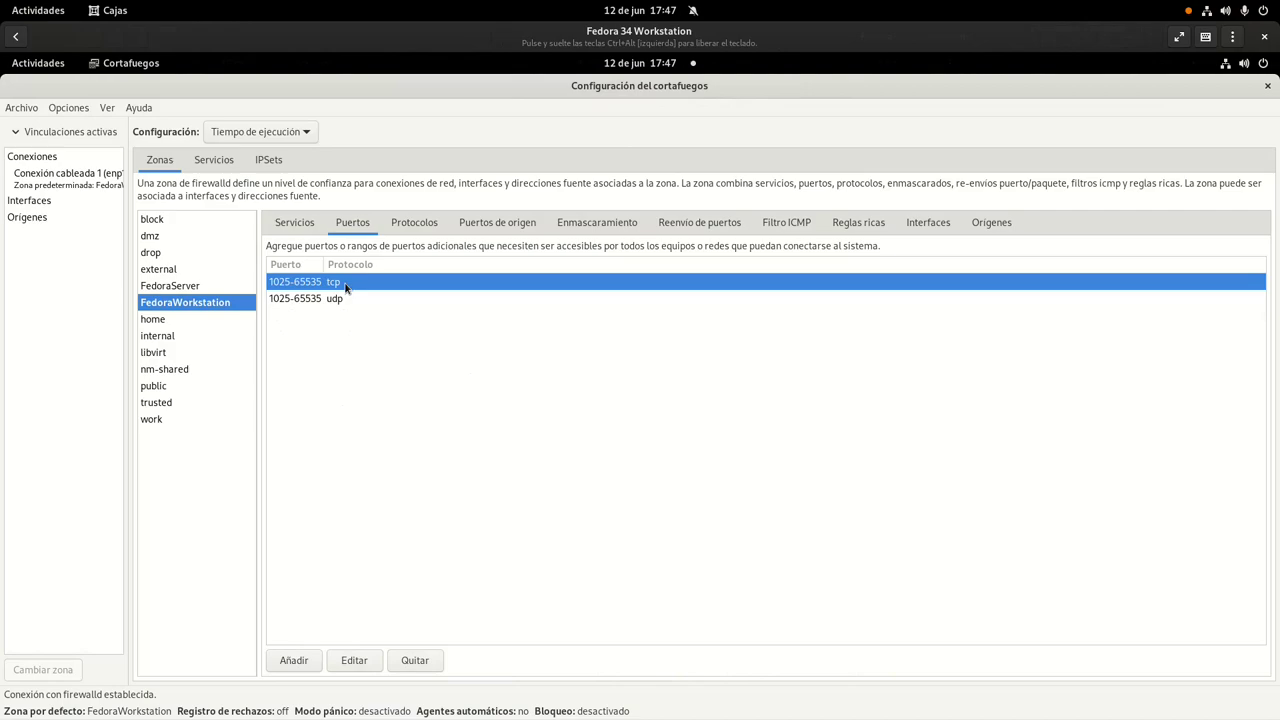
pyautogui.click(338, 298)
pyautogui.click(350, 288)
pyautogui.click(348, 298)
pyautogui.click(347, 285)
pyautogui.click(348, 301)
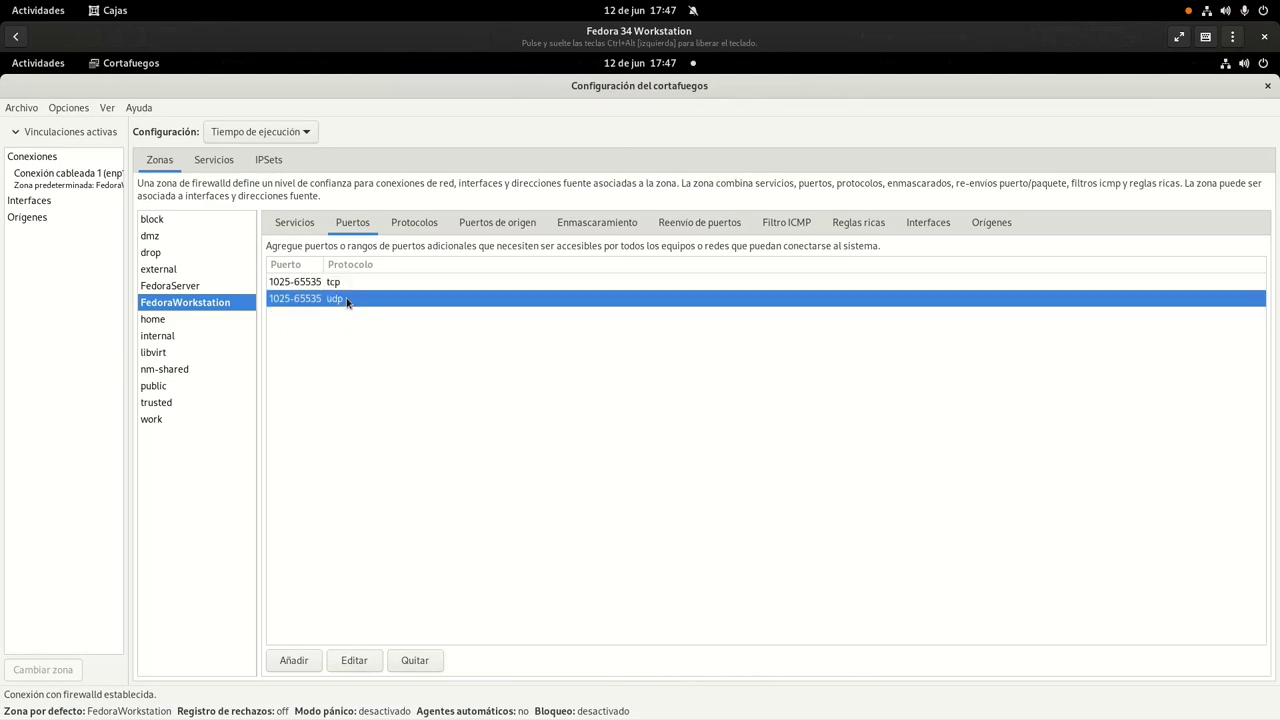
pyautogui.click(348, 284)
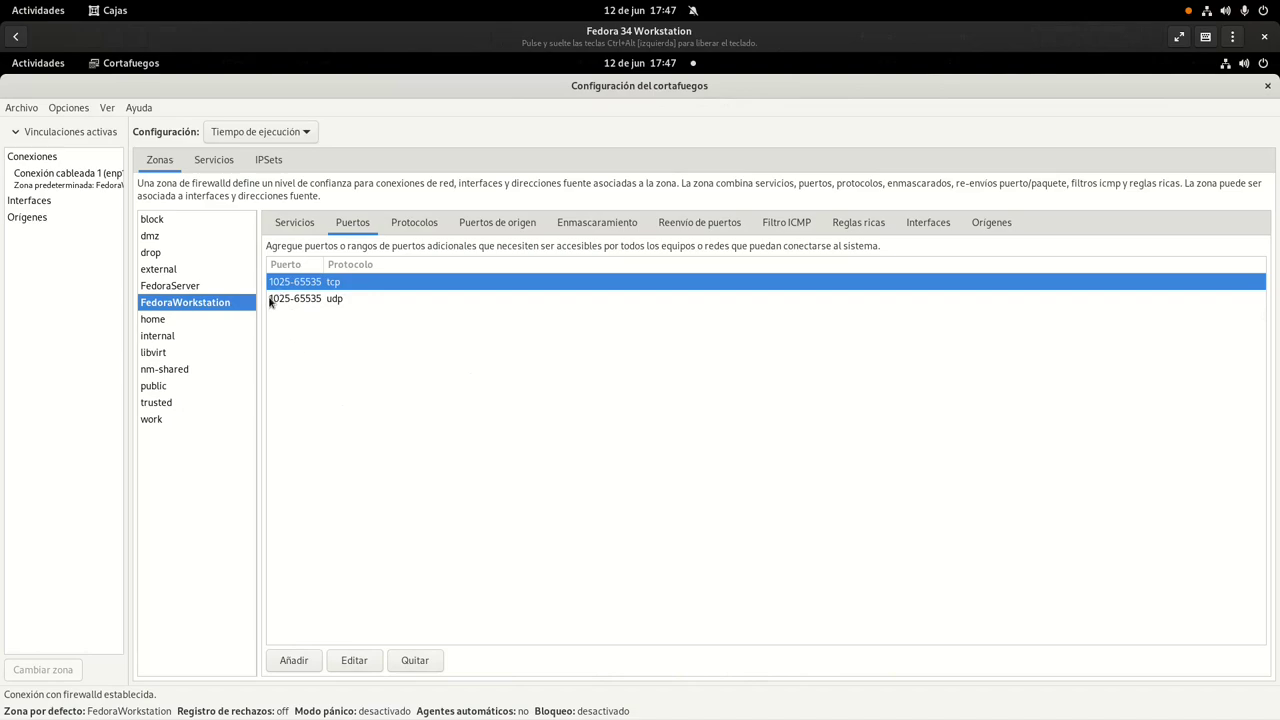
pyautogui.click(350, 299)
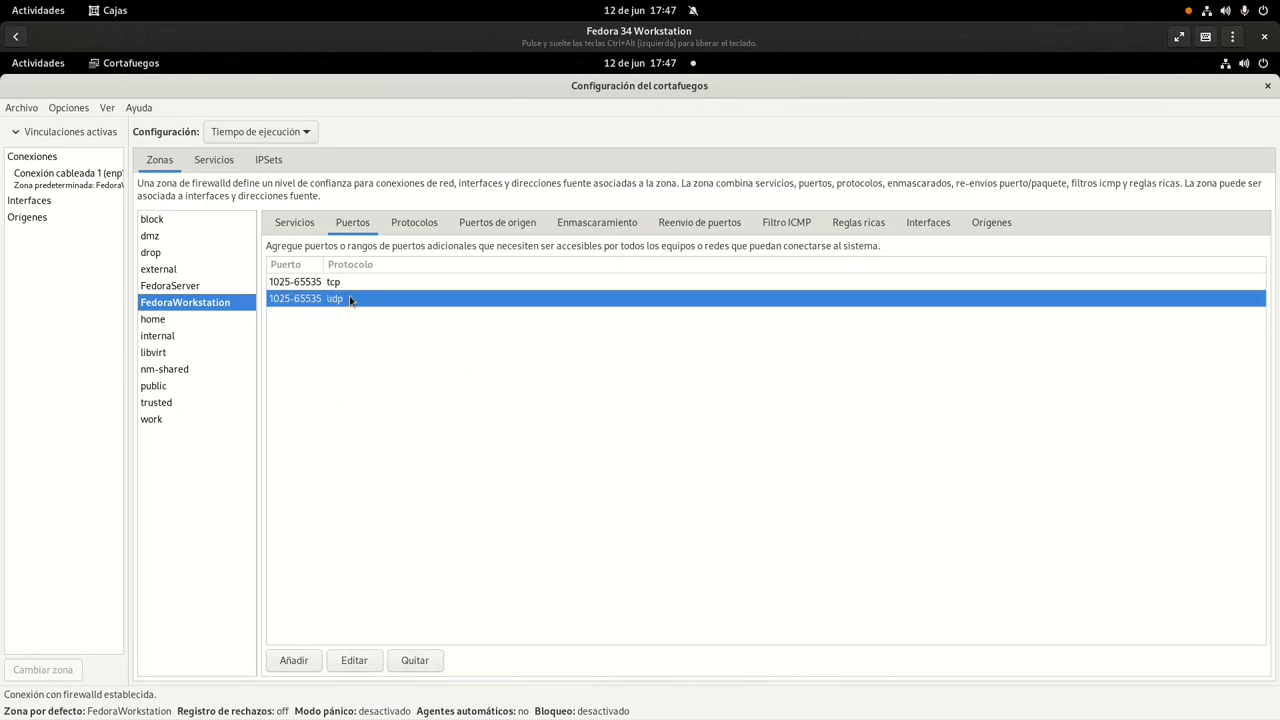
pyautogui.click(357, 285)
pyautogui.click(352, 297)
pyautogui.click(355, 287)
pyautogui.click(354, 300)
pyautogui.click(359, 286)
pyautogui.click(358, 297)
pyautogui.click(362, 286)
pyautogui.click(358, 300)
pyautogui.click(359, 287)
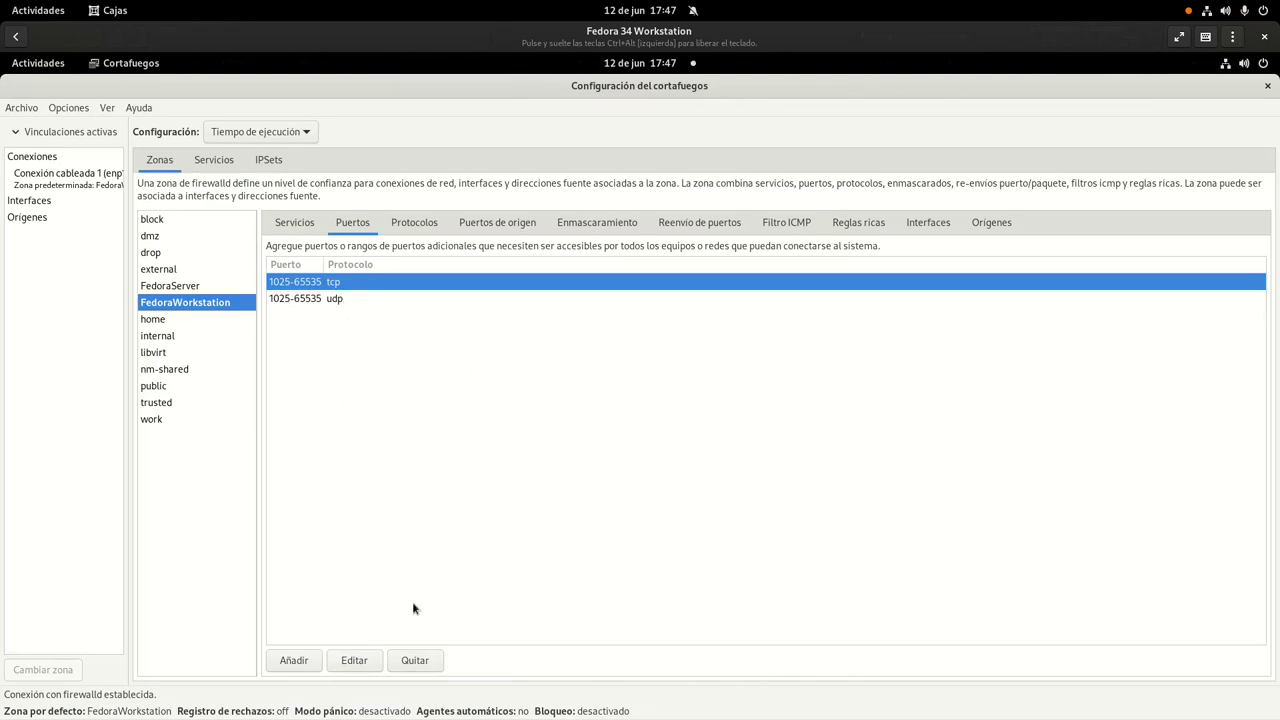
pyautogui.click(313, 300)
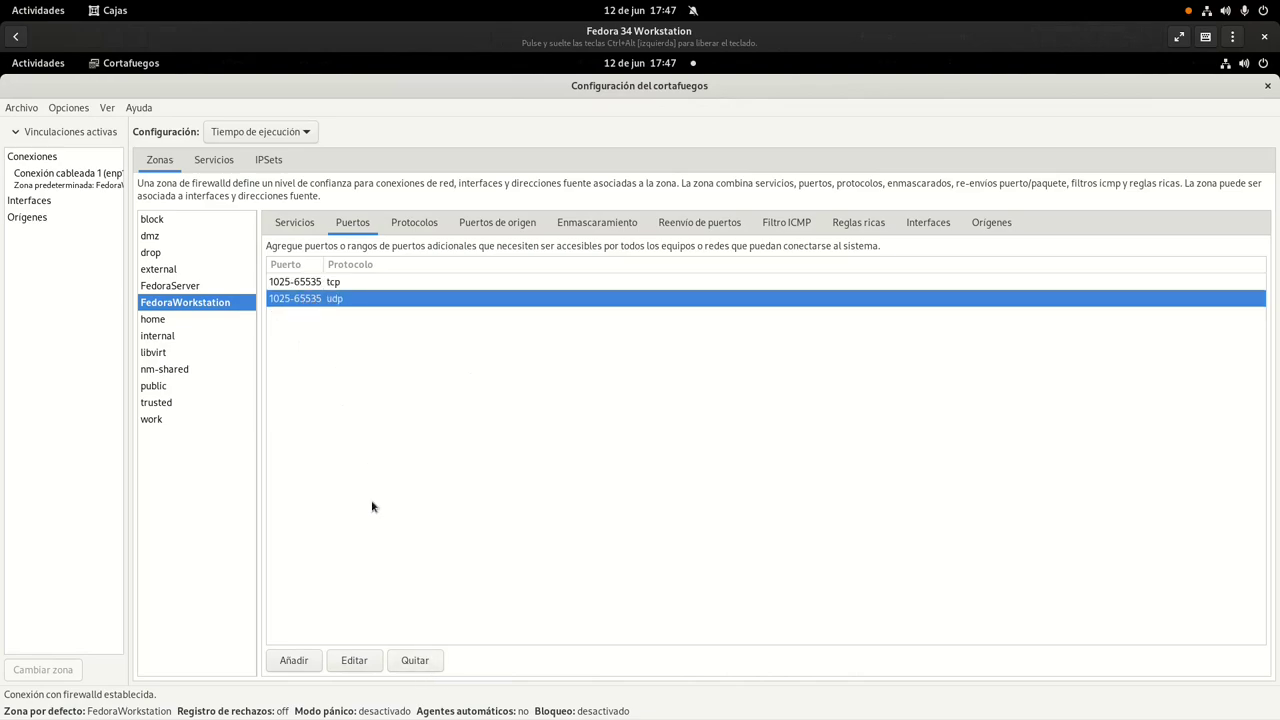
# Step: Check the configuration modes available for the firewall settings
pyautogui.click(304, 133)
pyautogui.click(286, 156)
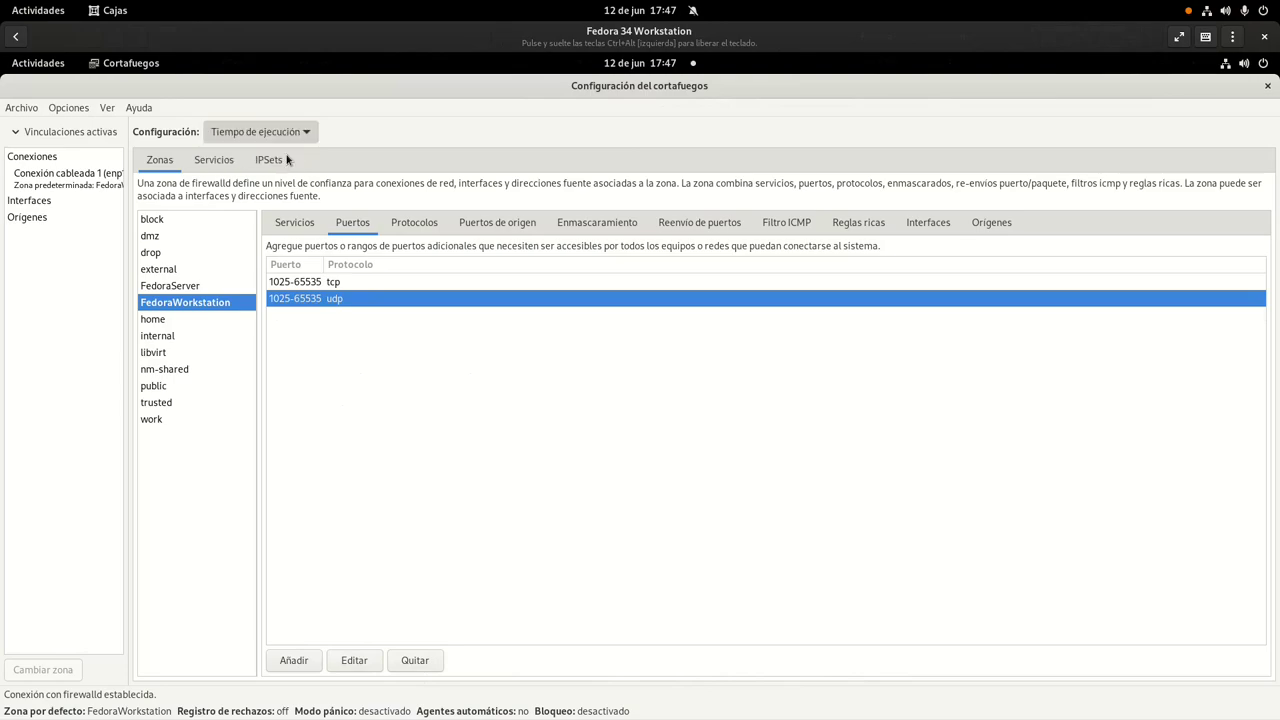
# Step: Review the TCP and UDP port ranges in the FedoraWorkstation zone's permanent configuration and return to Tiempo de ejecución
pyautogui.click(311, 287)
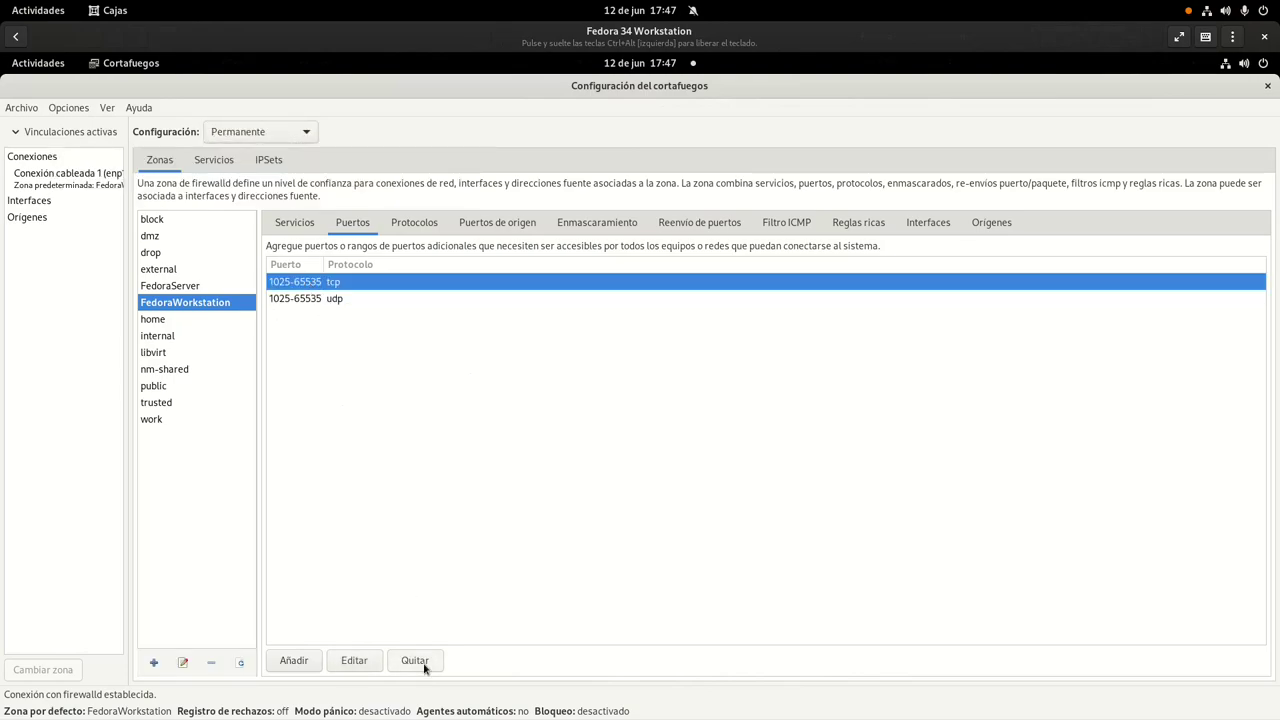
pyautogui.click(321, 302)
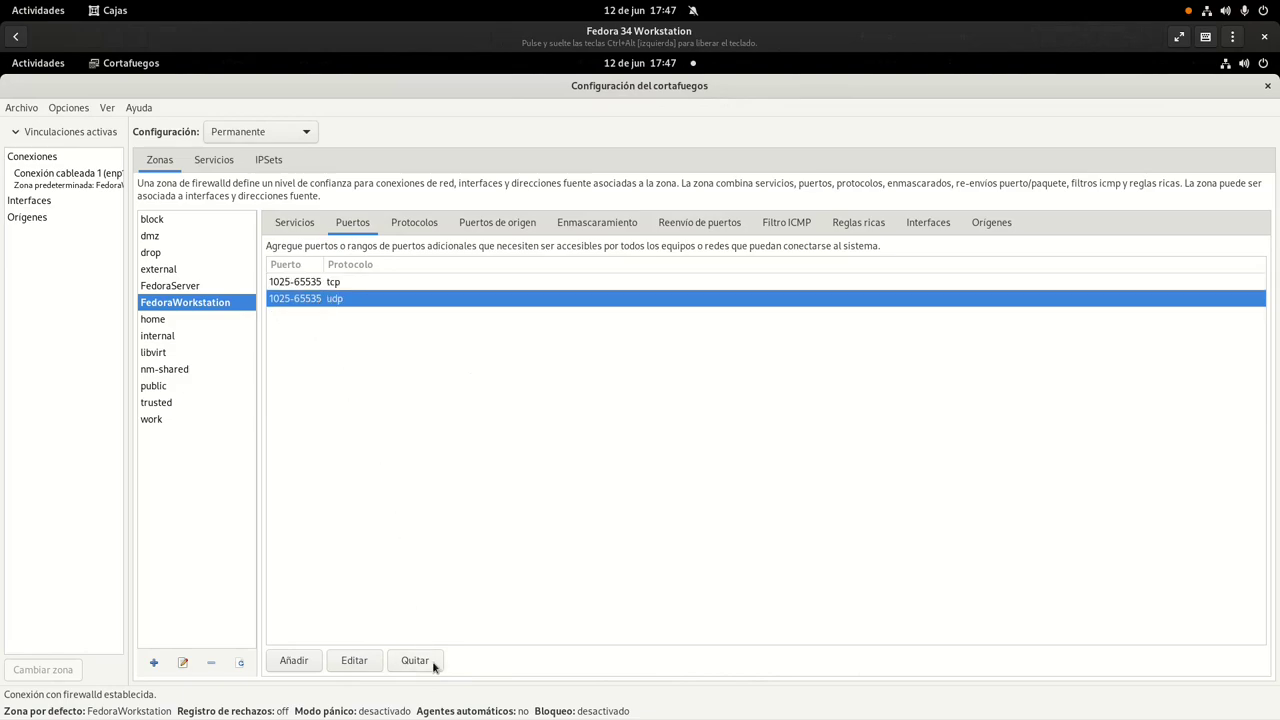
pyautogui.click(300, 138)
pyautogui.click(300, 114)
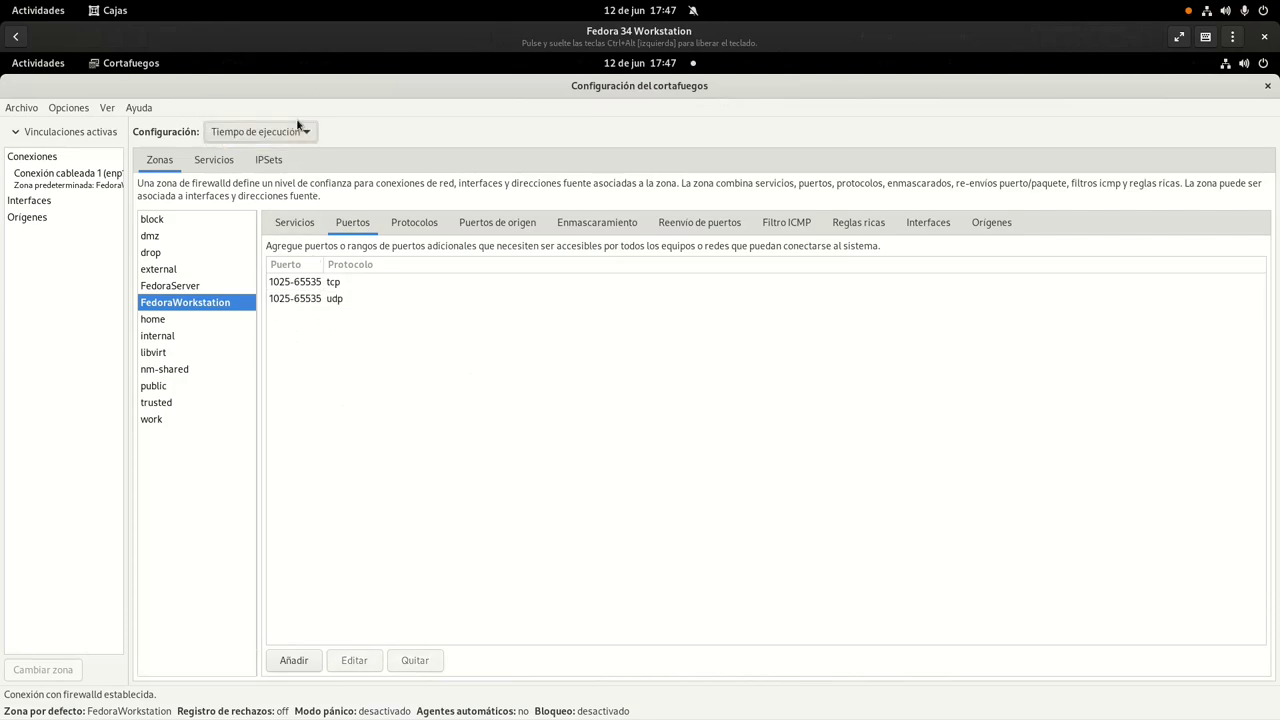
# Step: Examine which services are trusted in the FedoraWorkstation zone's runtime configuration
pyautogui.click(308, 226)
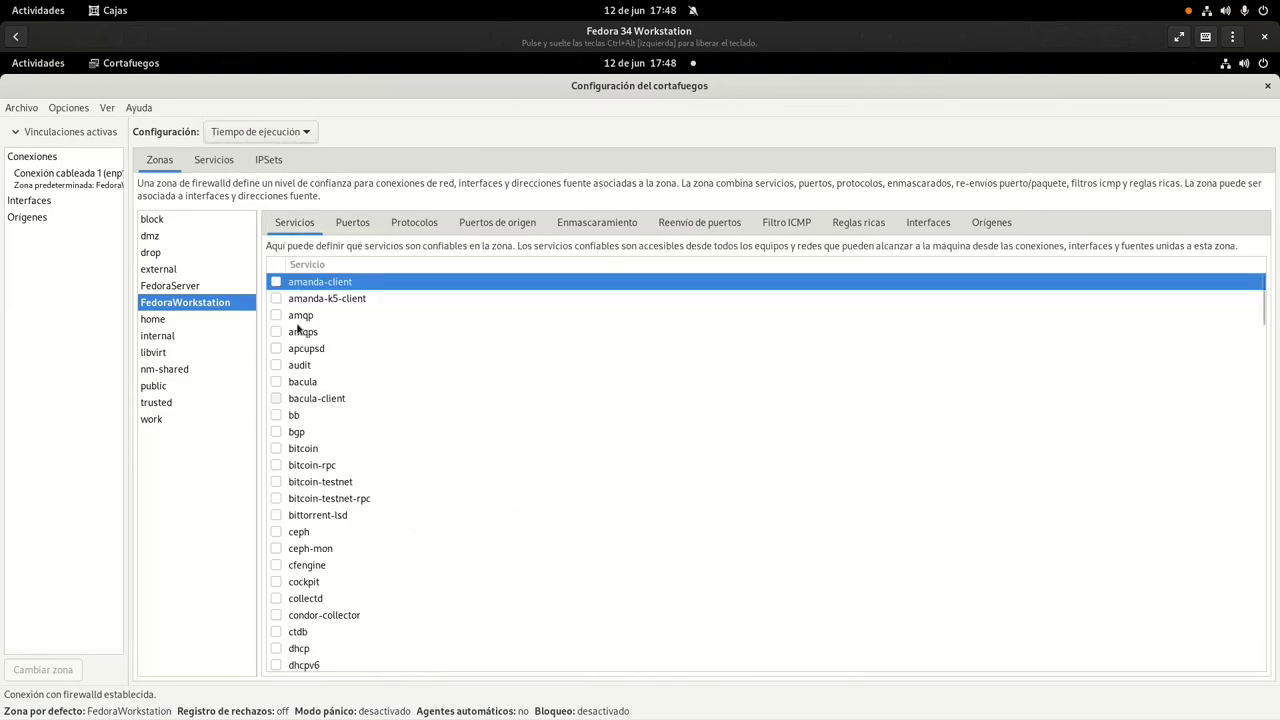
pyautogui.click(340, 228)
pyautogui.click(306, 228)
pyautogui.press('Right')
pyautogui.click(300, 228)
pyautogui.scroll(-6, 395, 490)
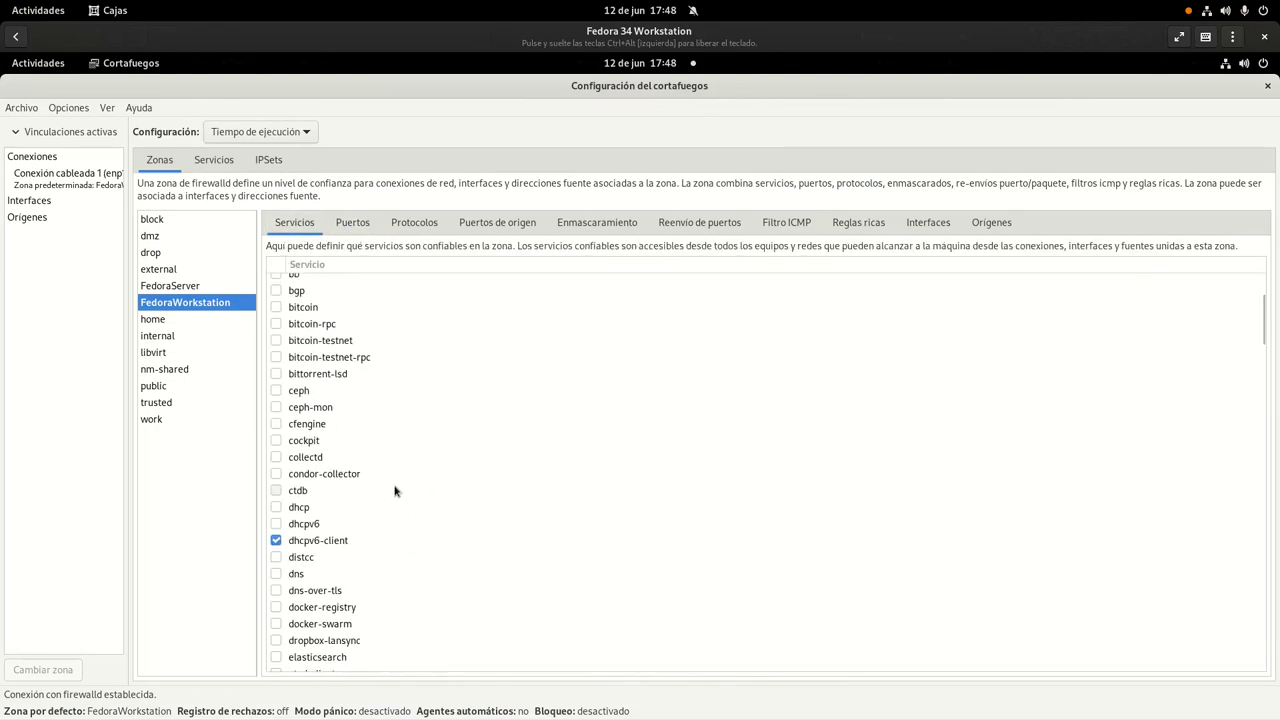
pyautogui.scroll(7, 395, 490)
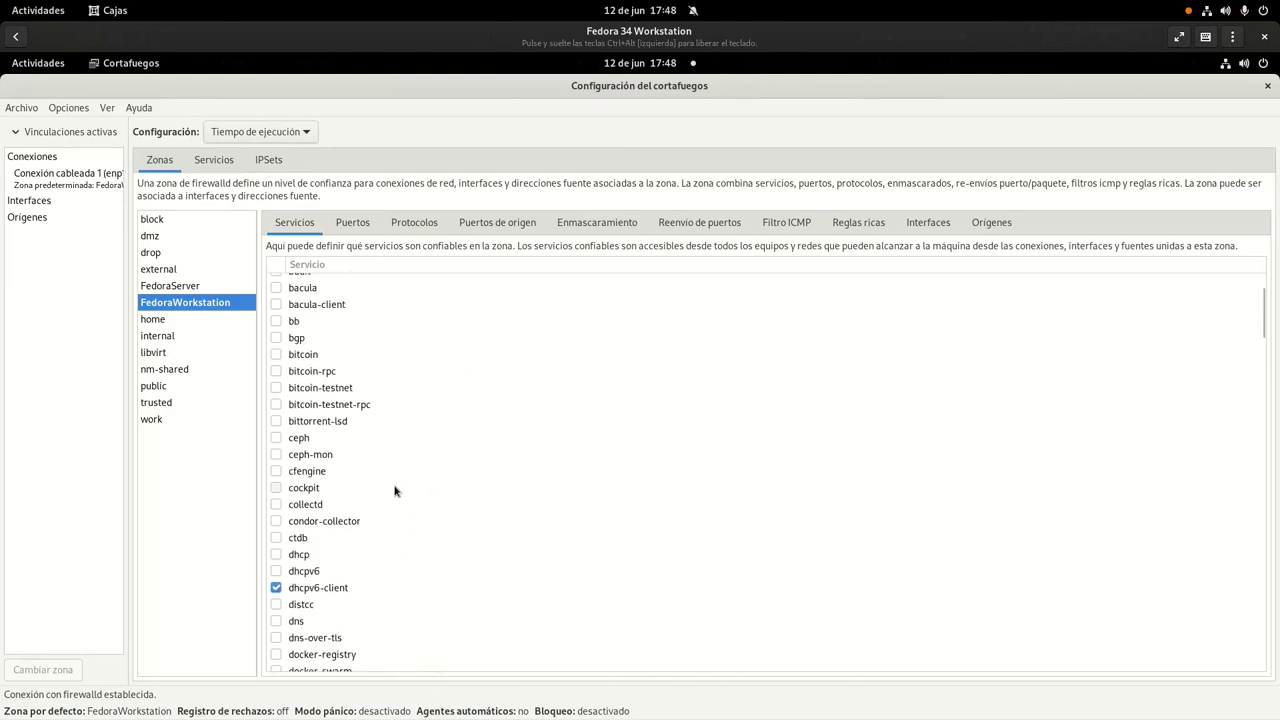
pyautogui.scroll(-3, 395, 490)
pyautogui.scroll(1, 395, 490)
pyautogui.press('Home')
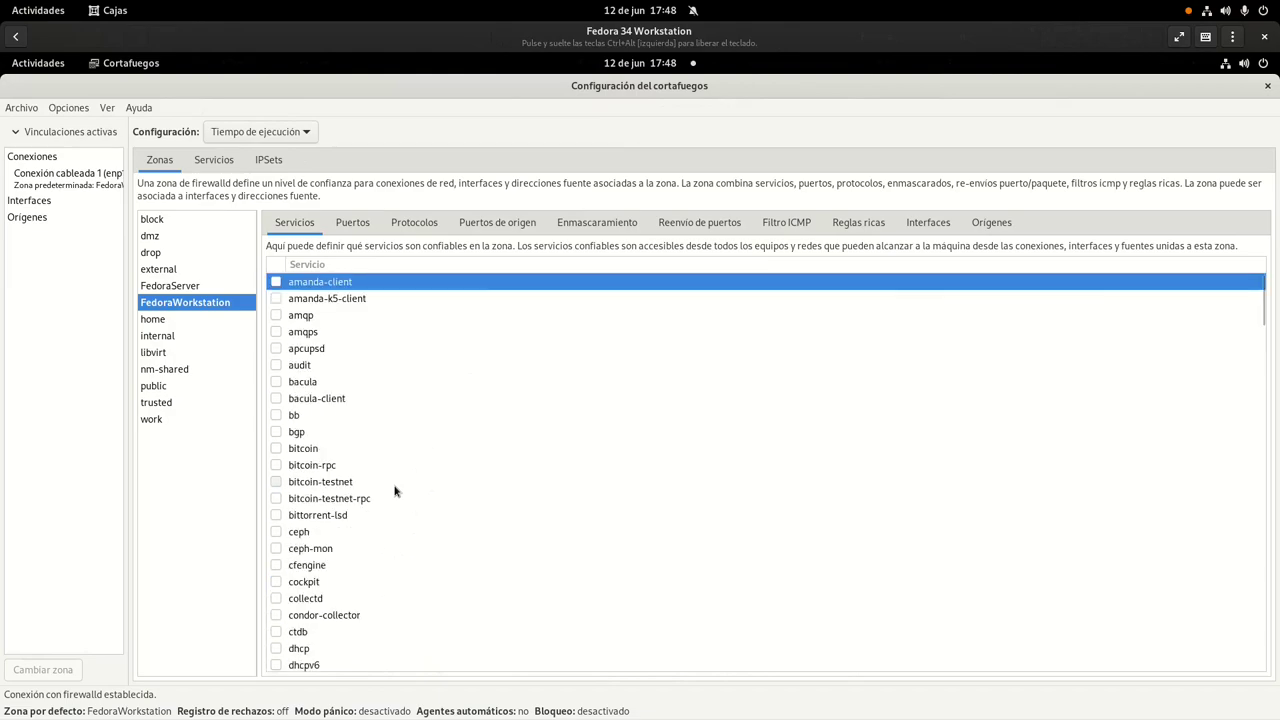
pyautogui.scroll(-8, 395, 490)
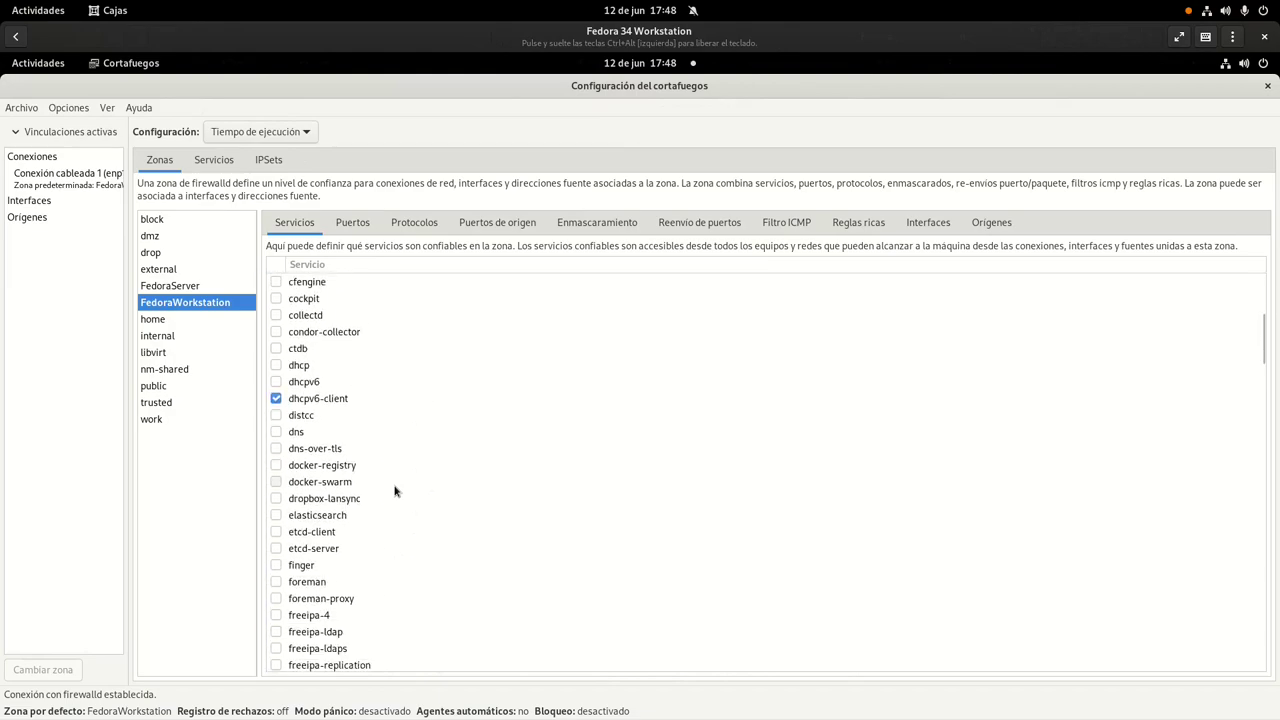
pyautogui.scroll(-10, 395, 490)
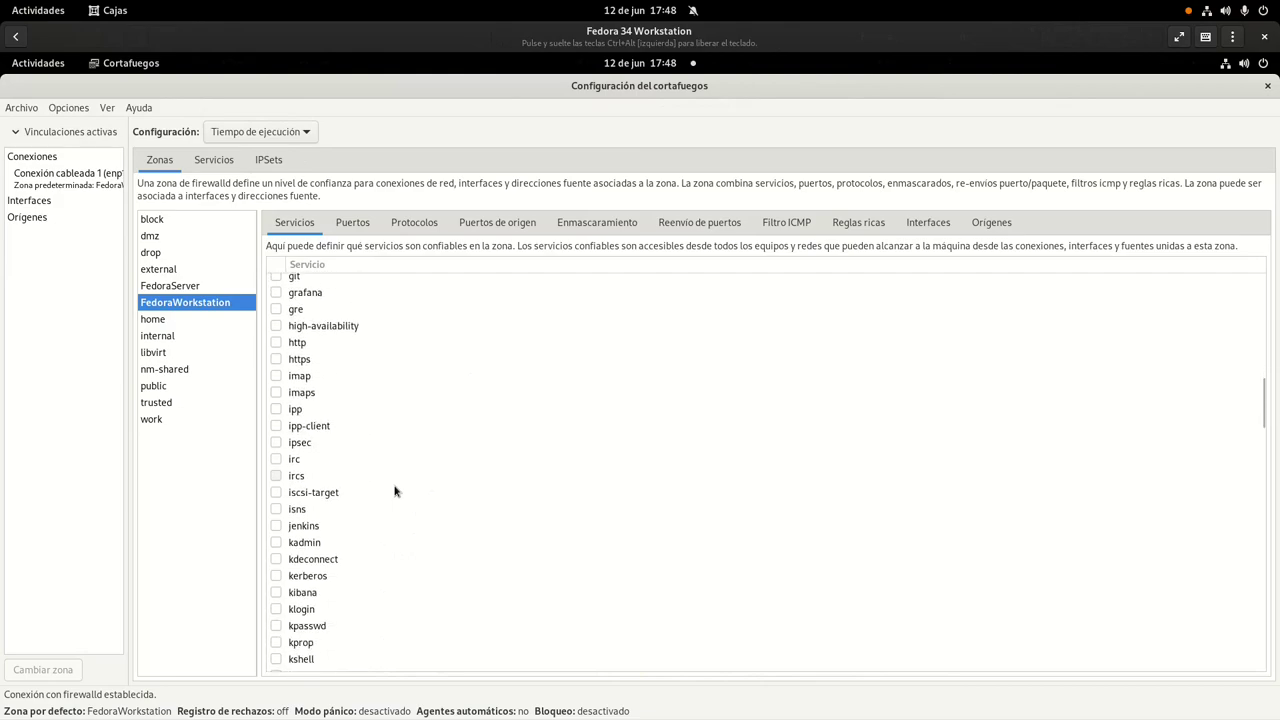
pyautogui.scroll(-10, 395, 490)
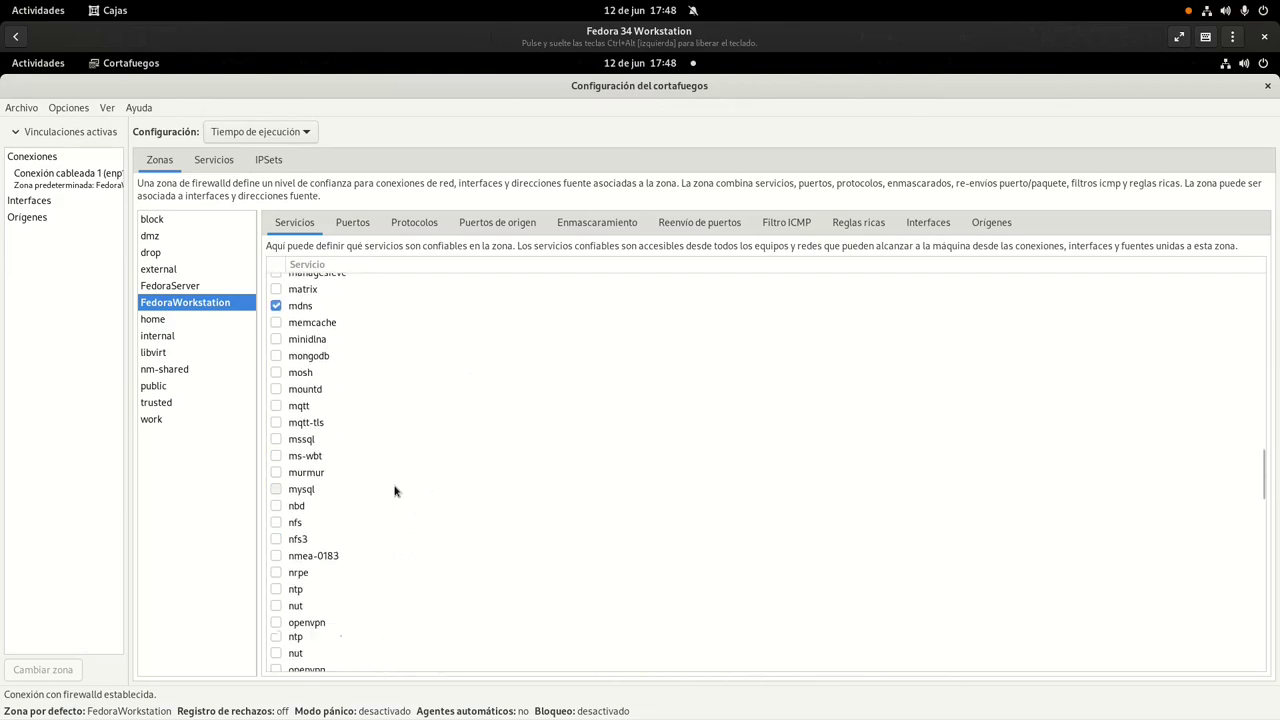
pyautogui.scroll(-5, 395, 490)
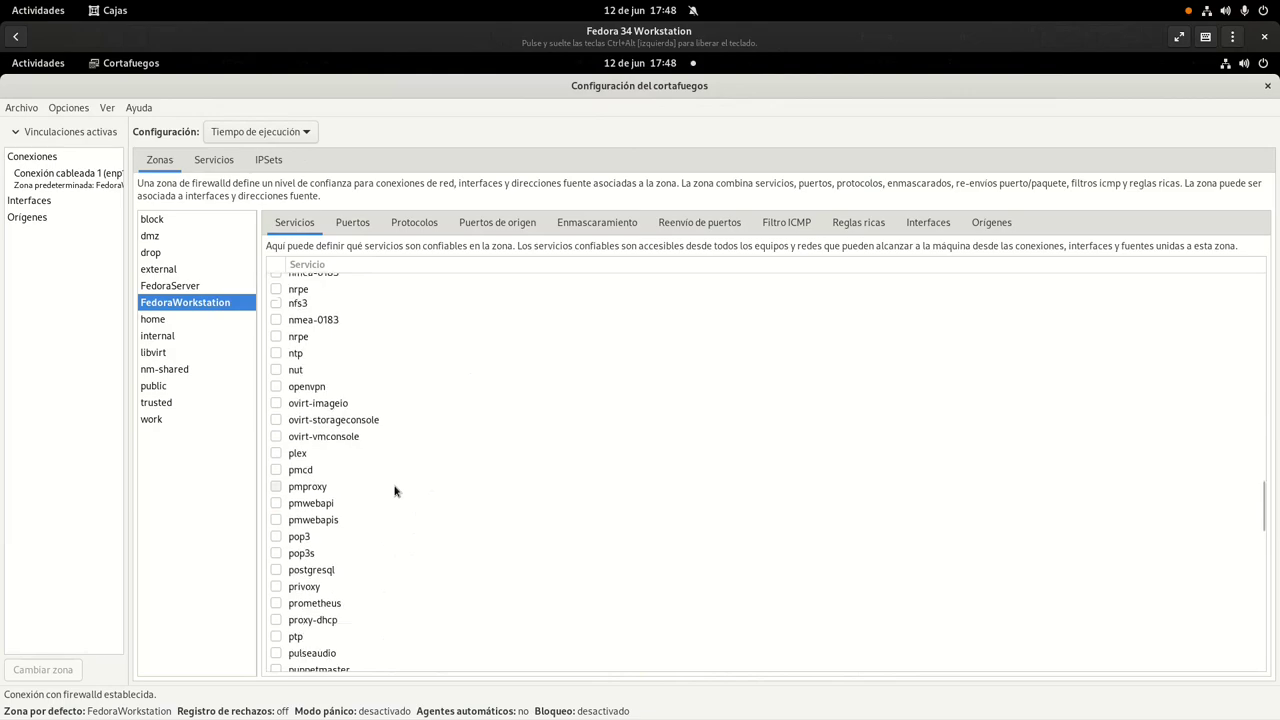
pyautogui.scroll(-5, 395, 490)
# Step: Allow the http service in the FedoraWorkstation zone's runtime configuration, with the virtual machine window tiled beside the host browser
pyautogui.scroll(9, 395, 490)
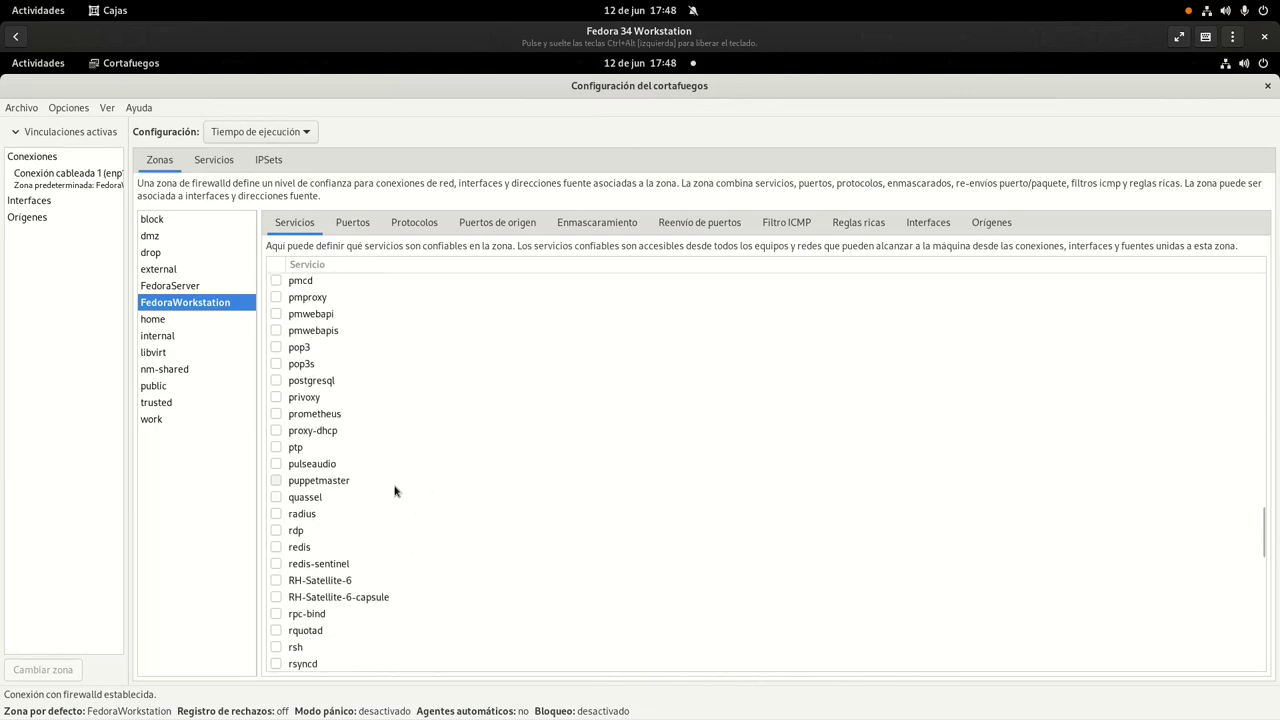
pyautogui.scroll(20, 395, 490)
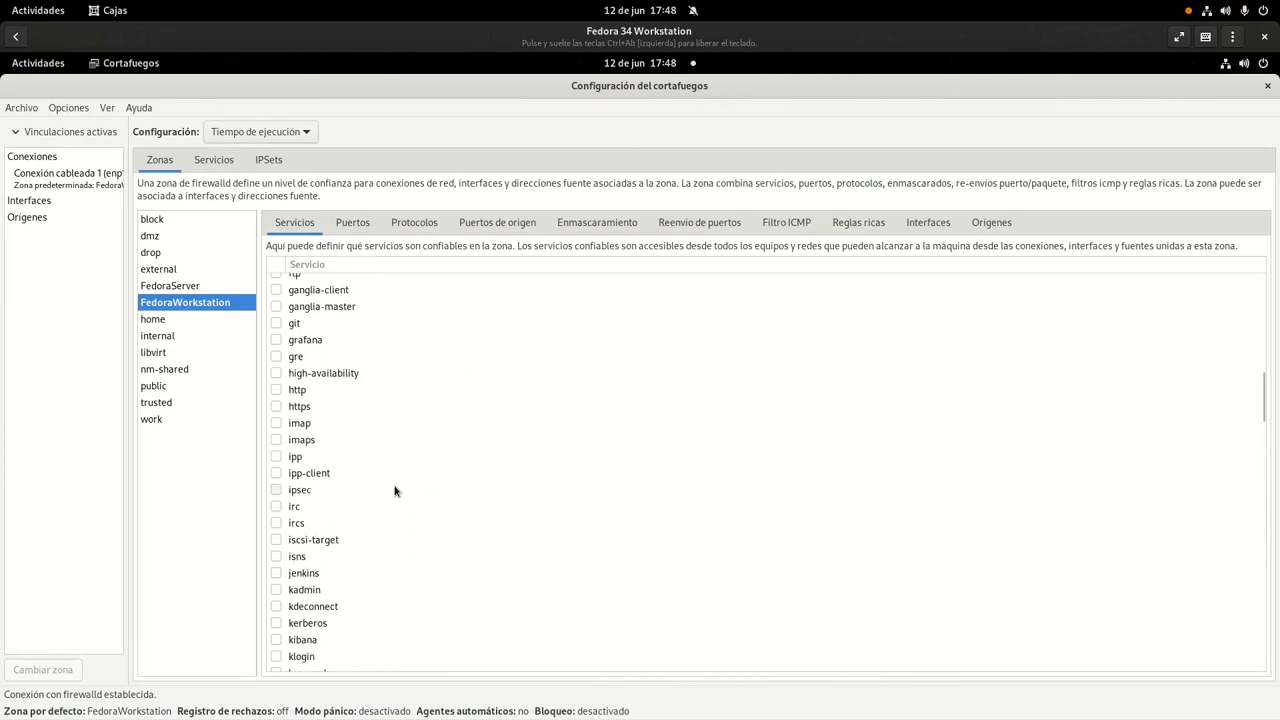
pyautogui.scroll(4, 395, 490)
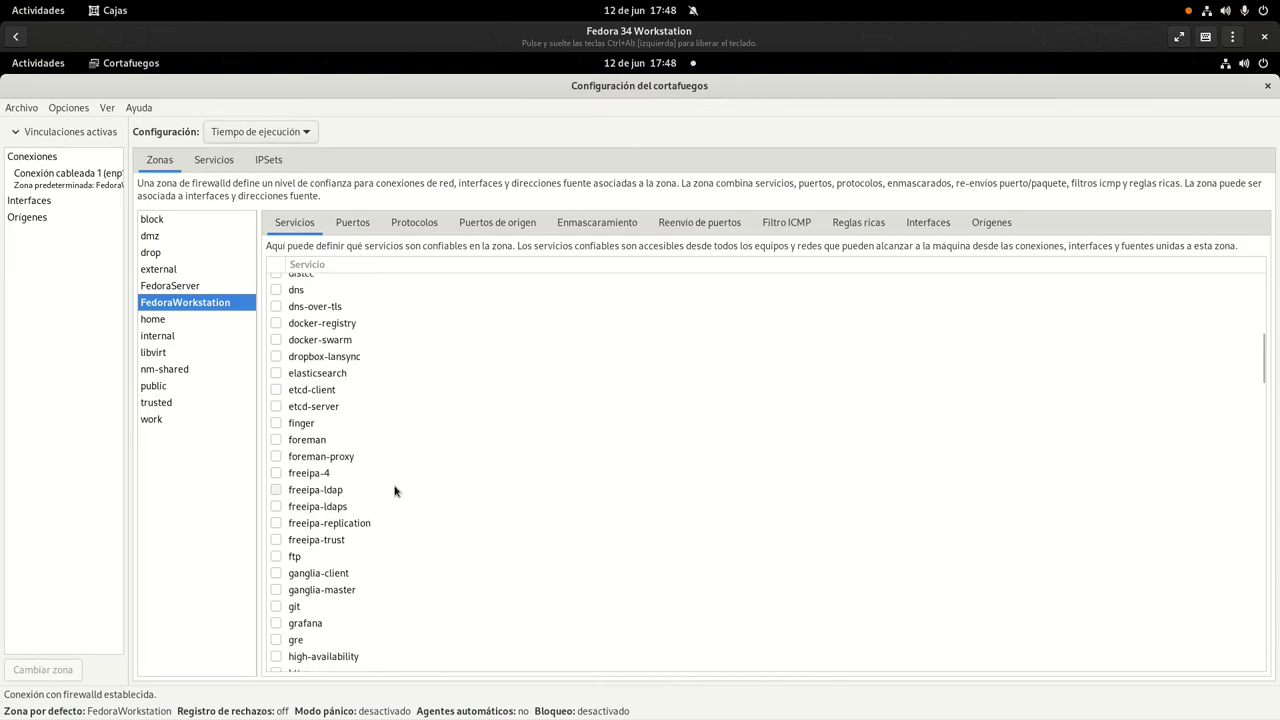
pyautogui.scroll(-2, 327, 612)
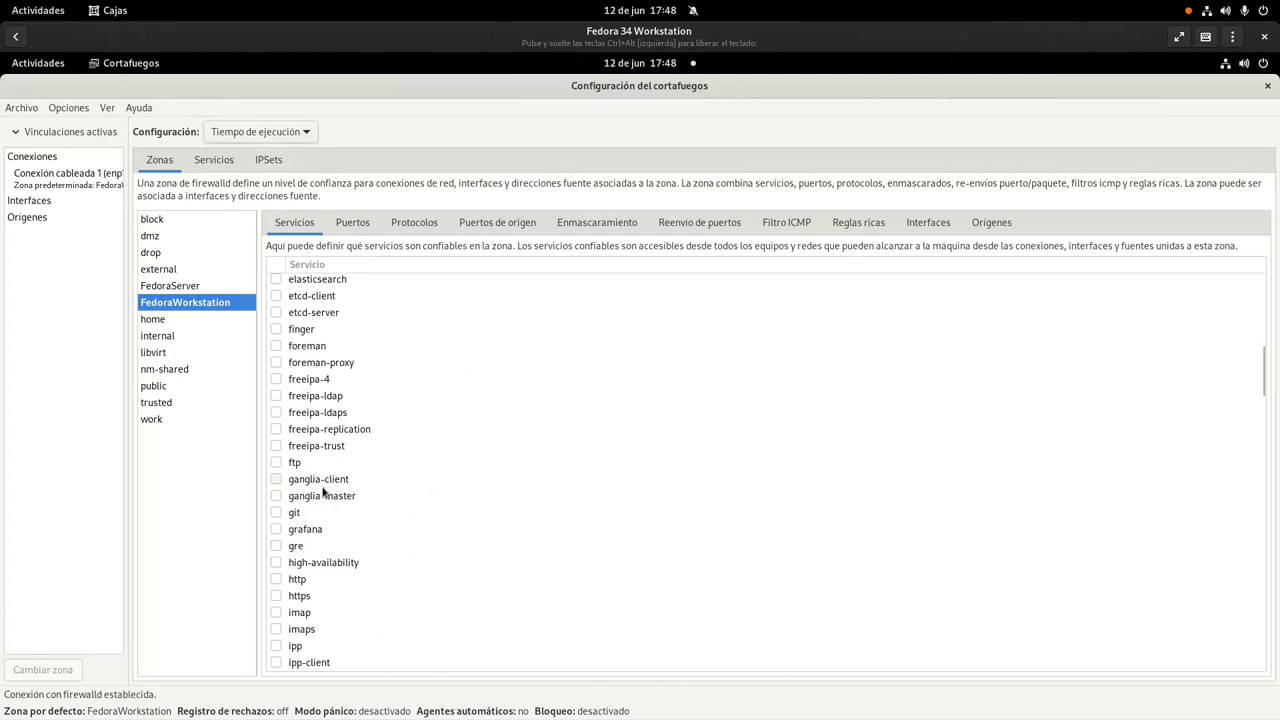
pyautogui.scroll(-1, 323, 490)
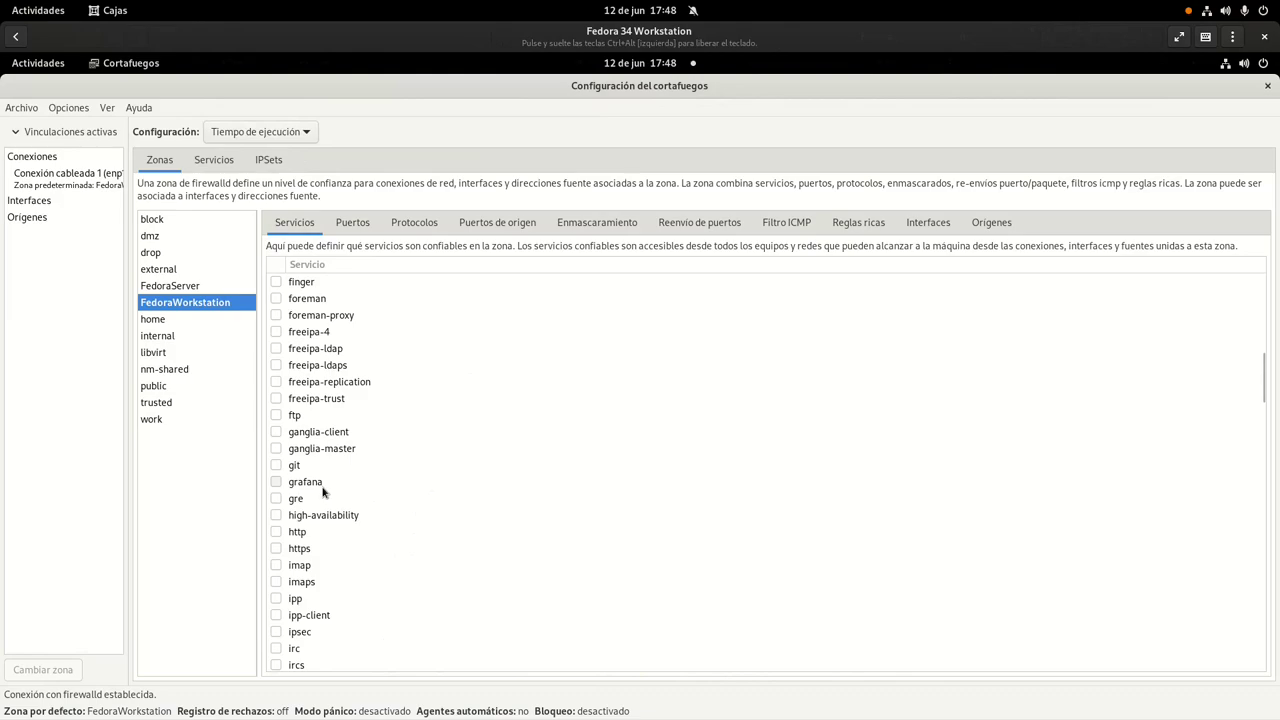
pyautogui.click(365, 539)
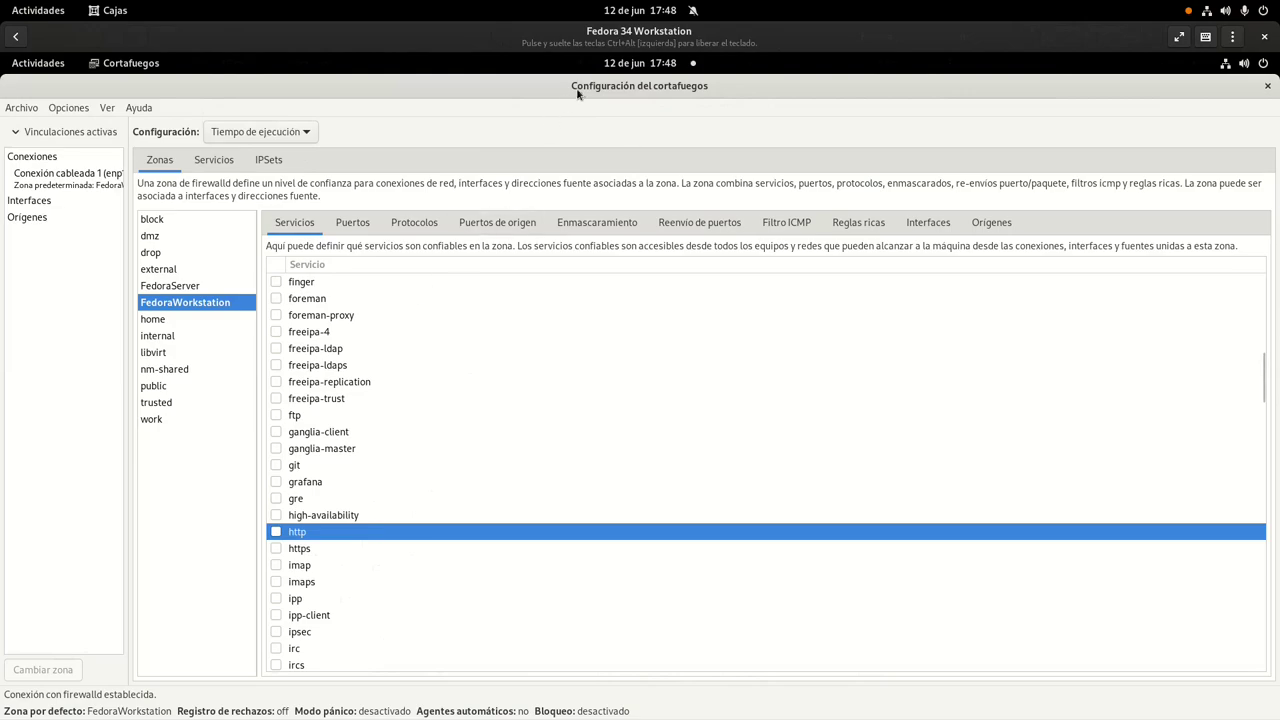
pyautogui.press('super+Right')
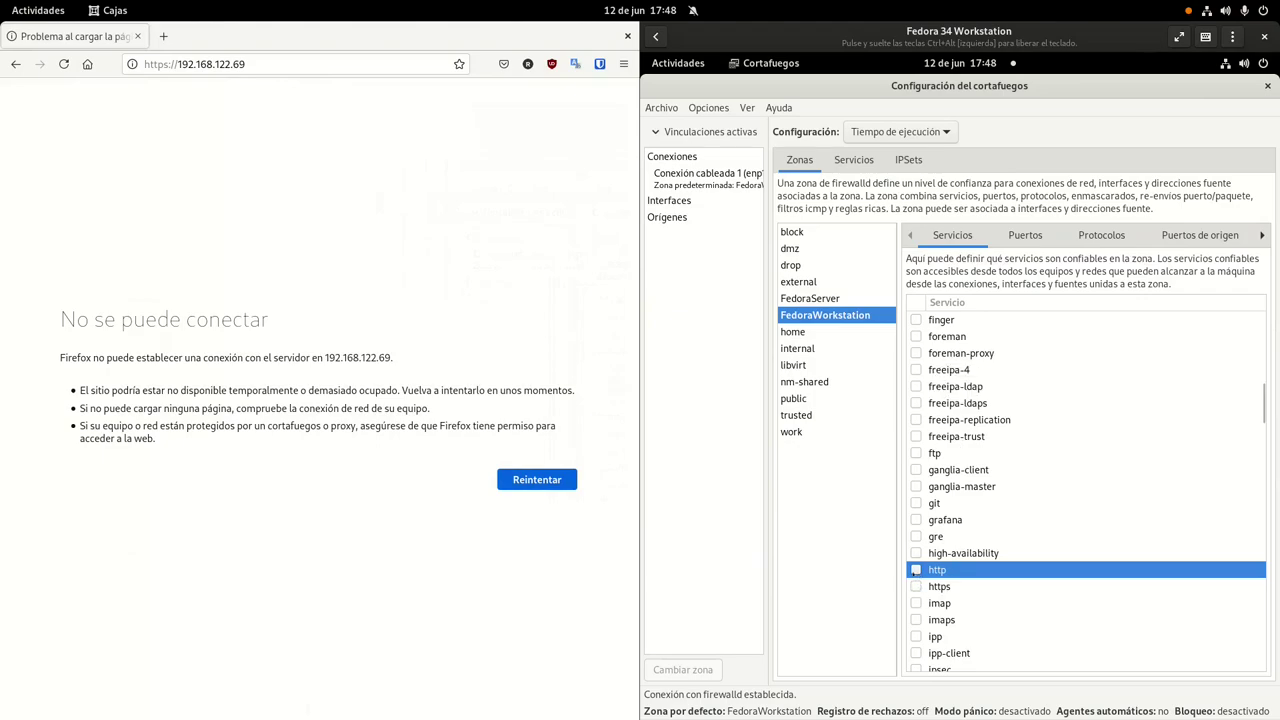
pyautogui.click(916, 570)
# Step: In the host's Firefox, load 192.168.122.69 over http instead of https and look through the served page
pyautogui.click(164, 64)
pyautogui.click(164, 64)
pyautogui.press('BackSpace')
pyautogui.press('Return')
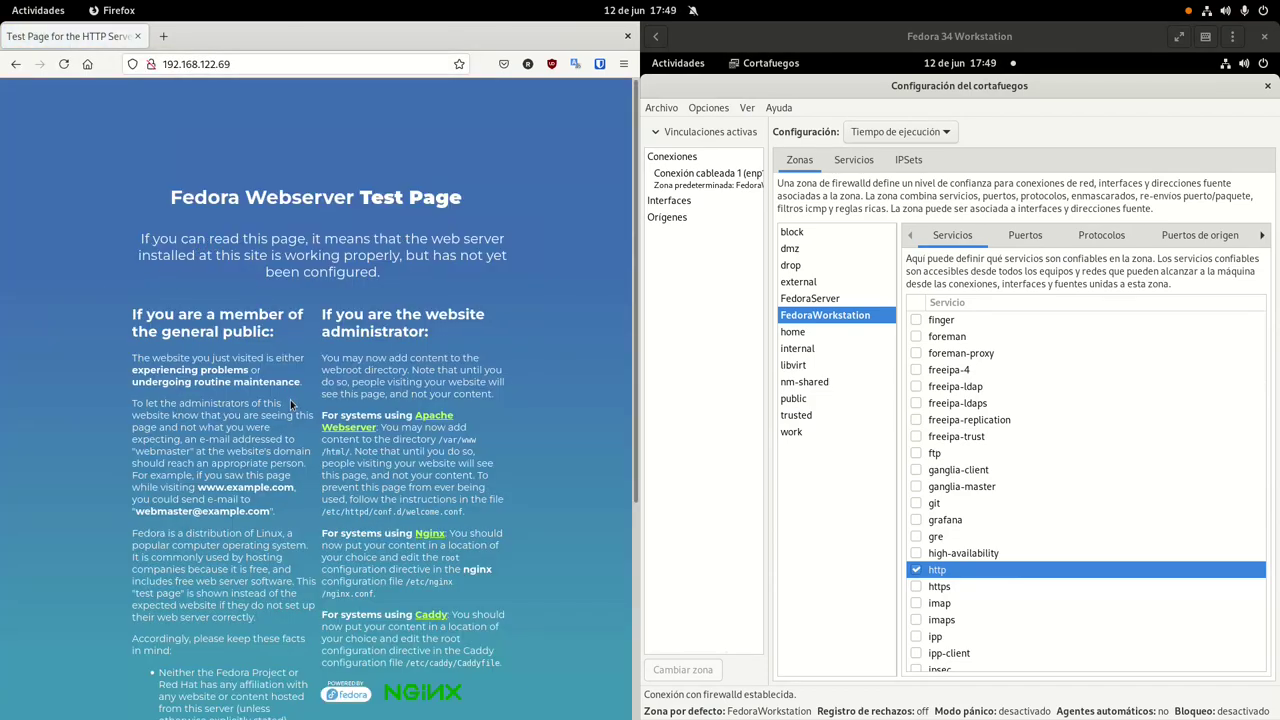
pyautogui.scroll(-2, 278, 395)
pyautogui.scroll(-1, 278, 395)
pyautogui.scroll(3, 242, 457)
pyautogui.scroll(-2, 164, 413)
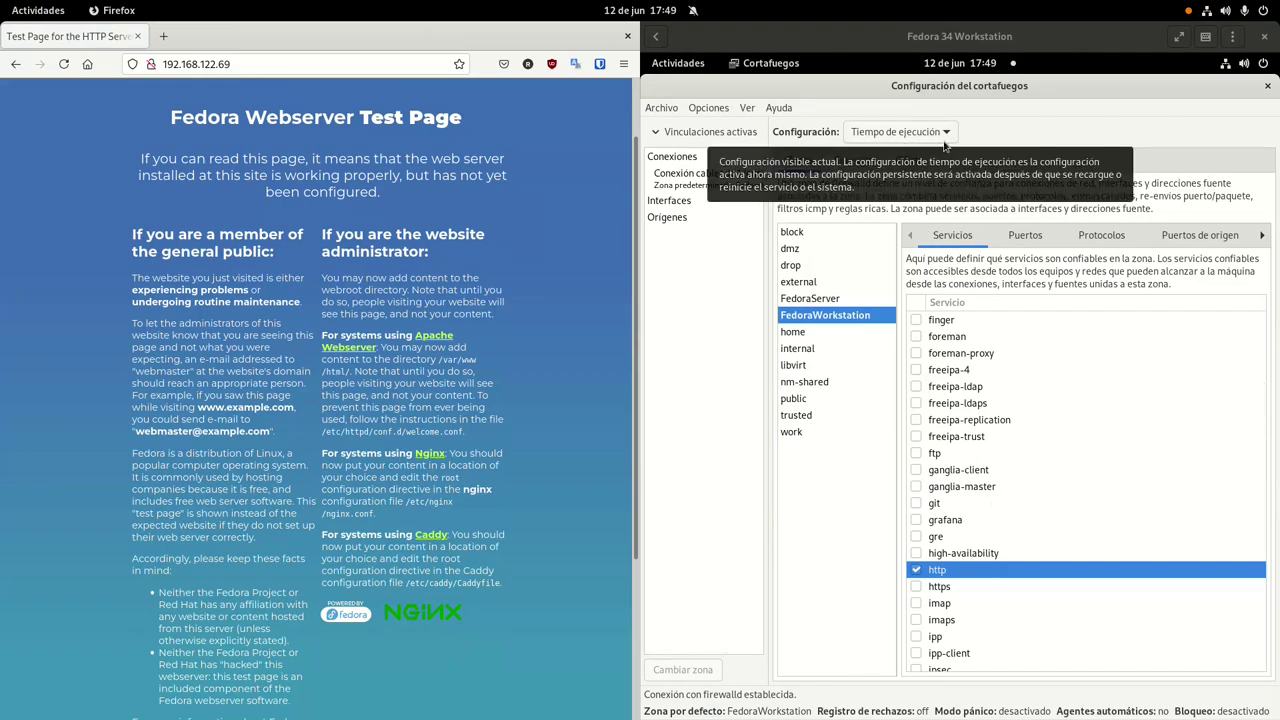
# Step: Close the firewall configuration and the terminal in the virtual machine, and restart the guest system
pyautogui.click(1268, 87)
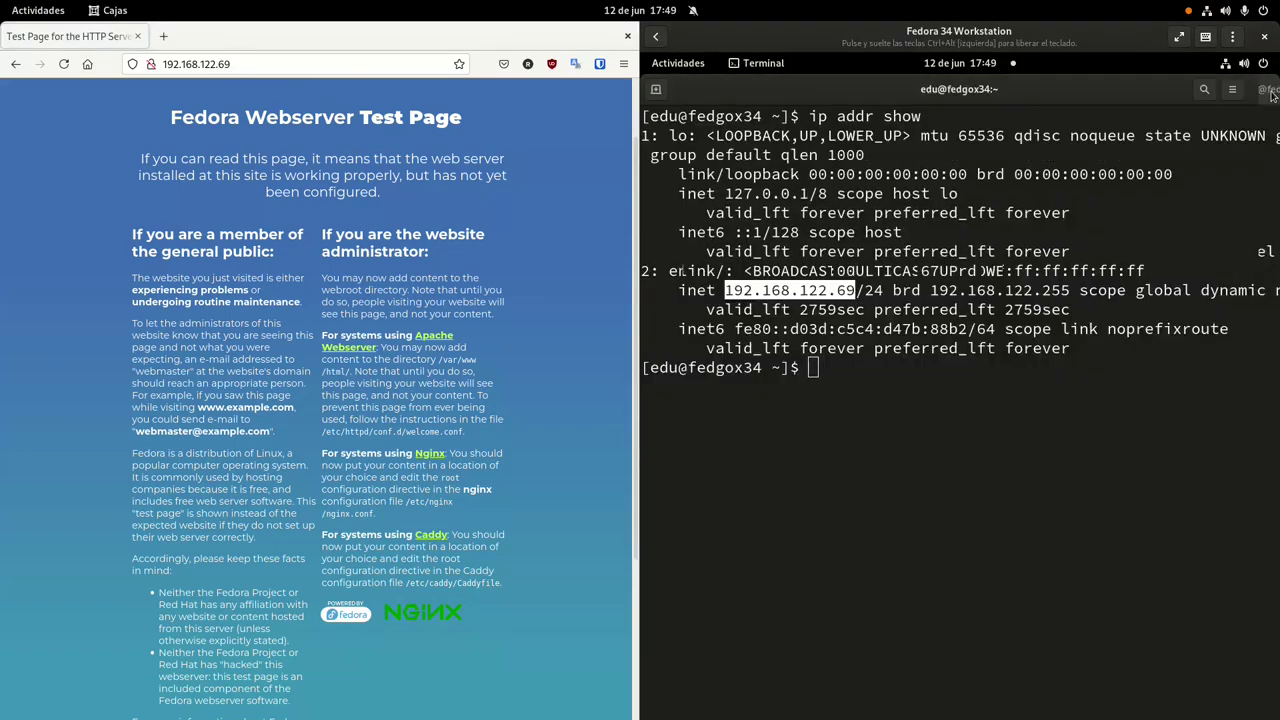
pyautogui.click(1265, 90)
pyautogui.click(1264, 66)
pyautogui.click(1190, 214)
pyautogui.click(1136, 258)
pyautogui.click(1012, 436)
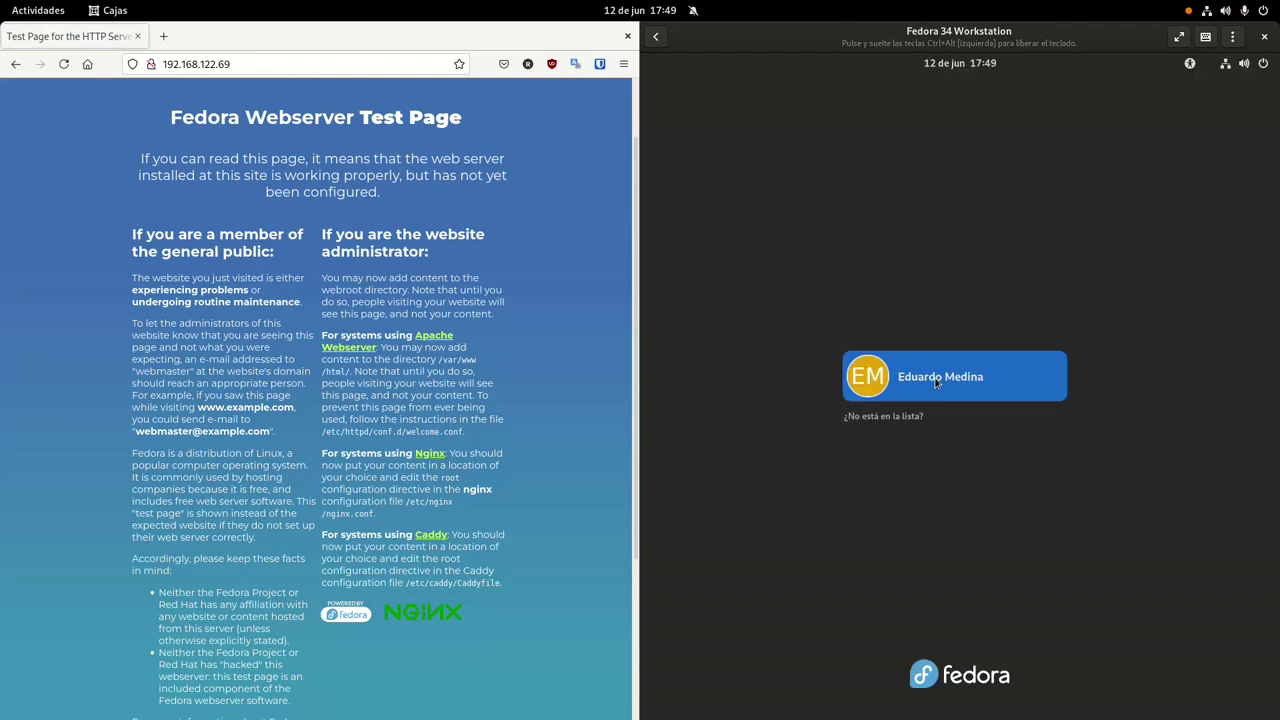
# Step: Log back into the virtual machine's user account with the account password
pyautogui.click(935, 382)
pyautogui.write('••••••')
pyautogui.press('Return')
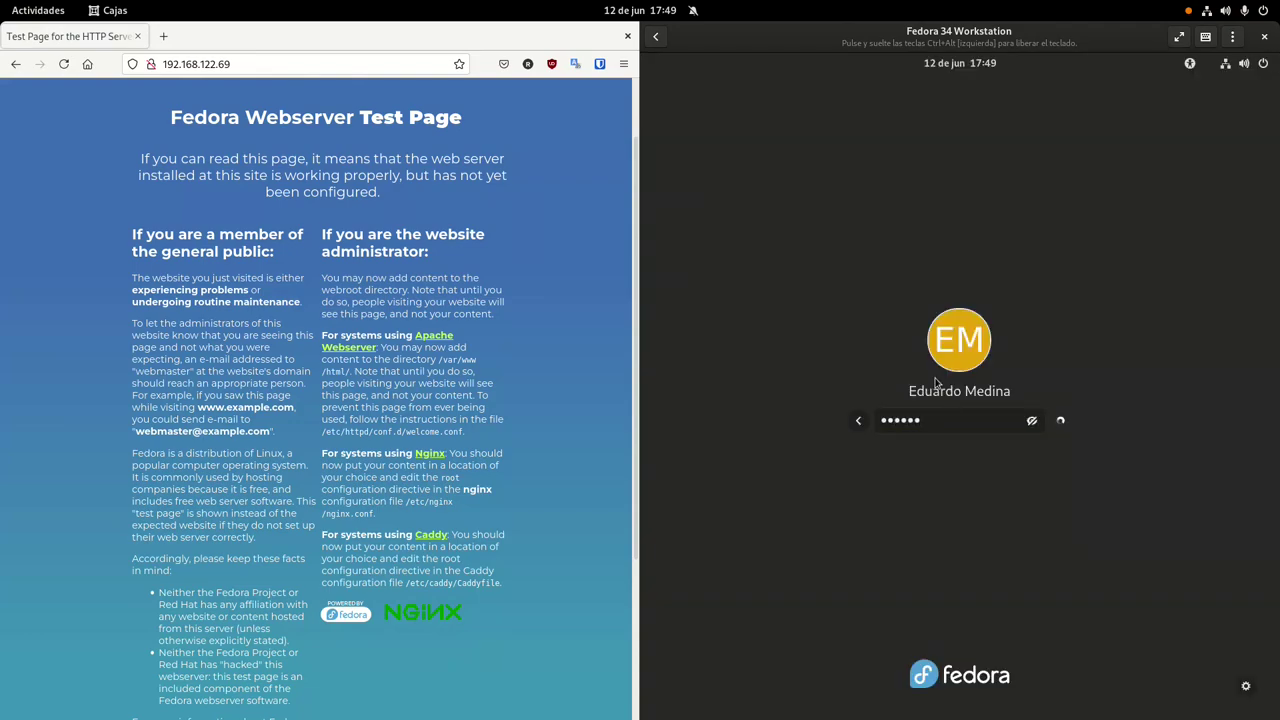
pyautogui.write('••••••')
pyautogui.press('Return')
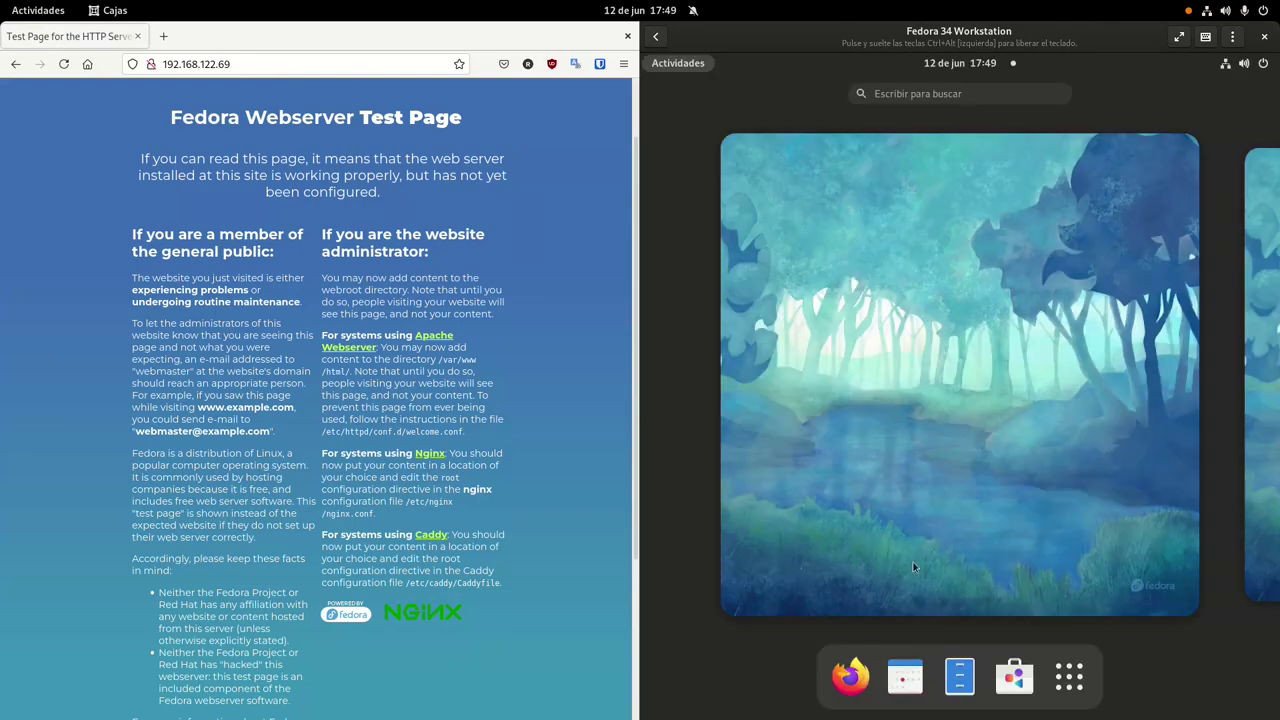
# Step: Search the virtual machine's applications for fire and launch Cortafuegos
pyautogui.click(1058, 672)
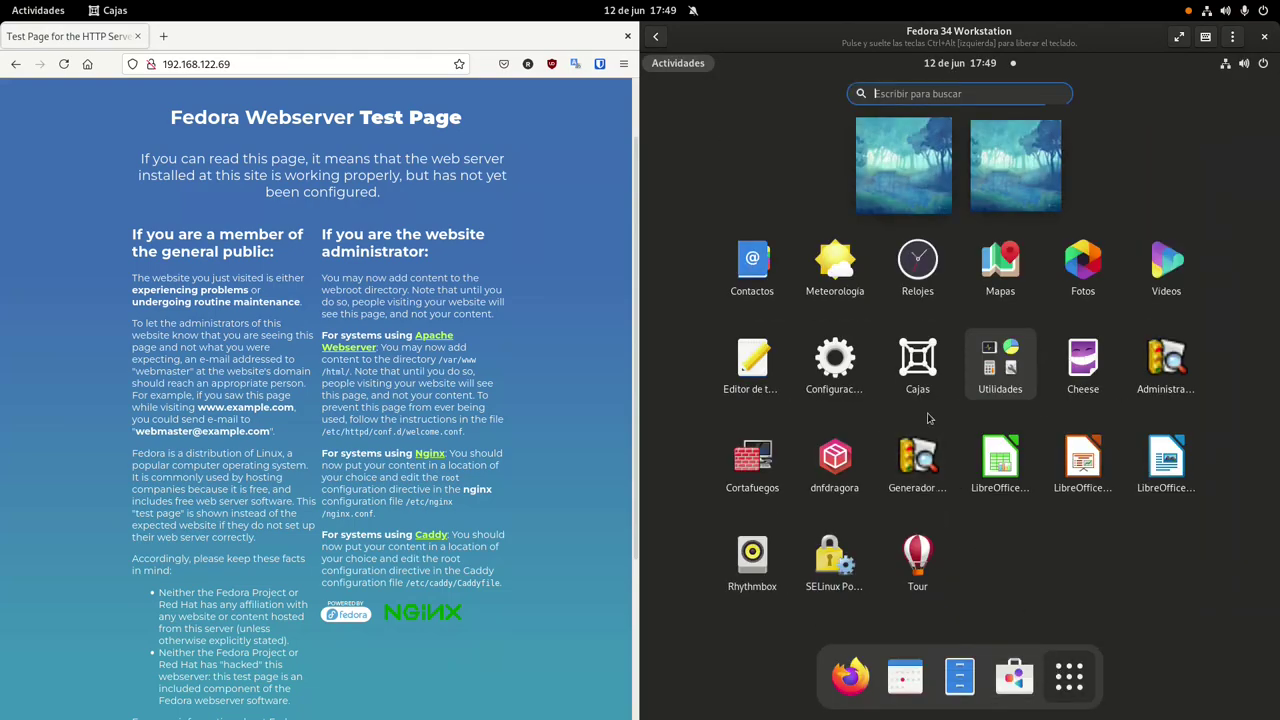
pyautogui.write('fire')
pyautogui.press('Right')
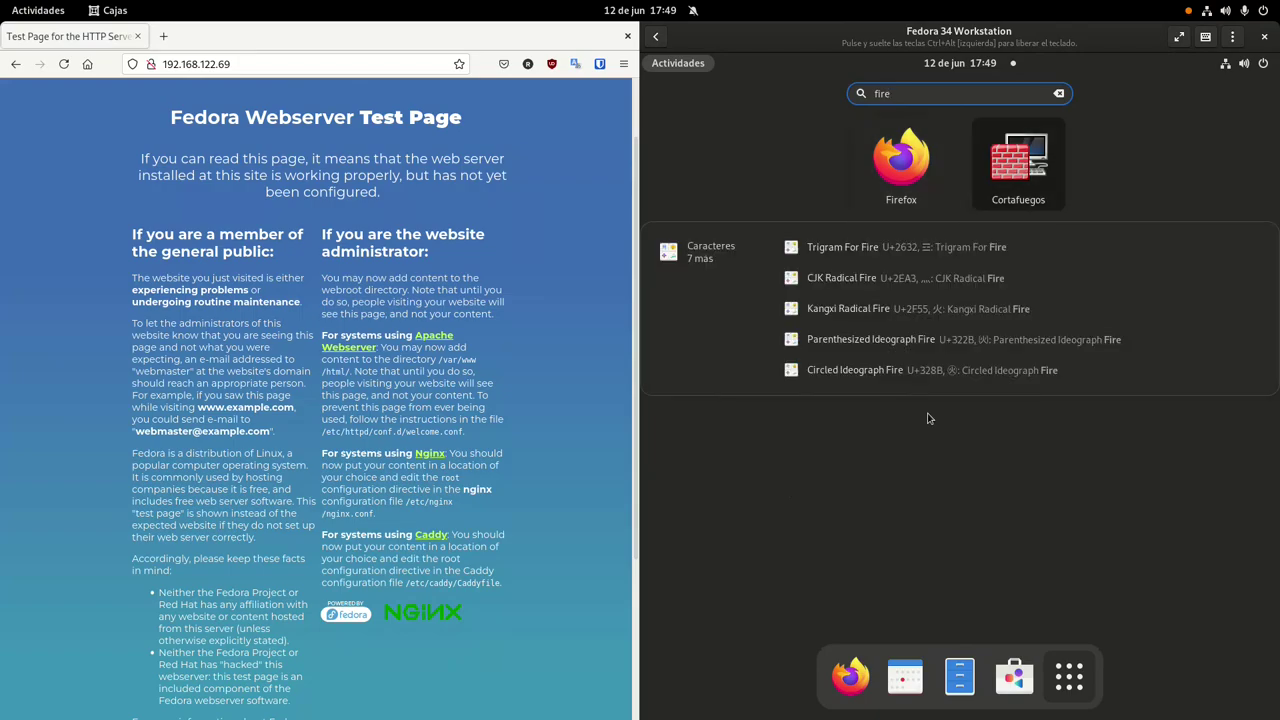
pyautogui.press('Return')
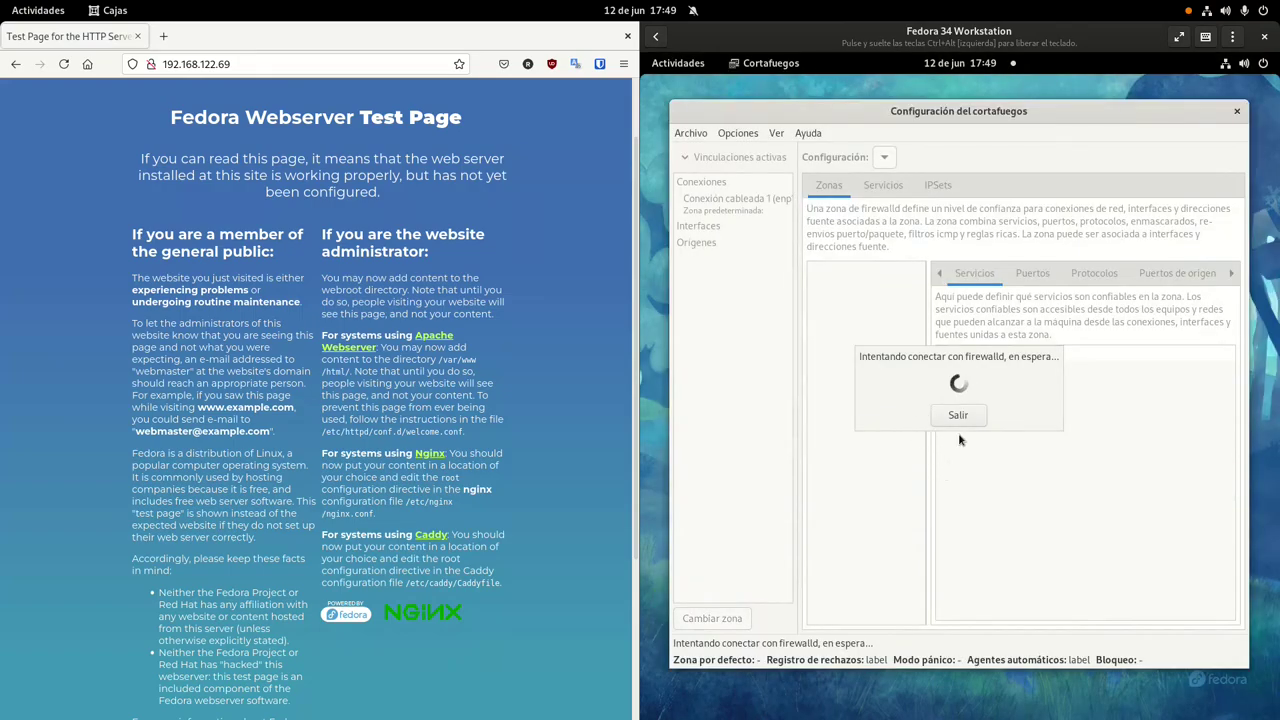
# Step: Authenticate firewall access with the account password and maximize the configuration window inside the virtual machine
pyautogui.write('a')
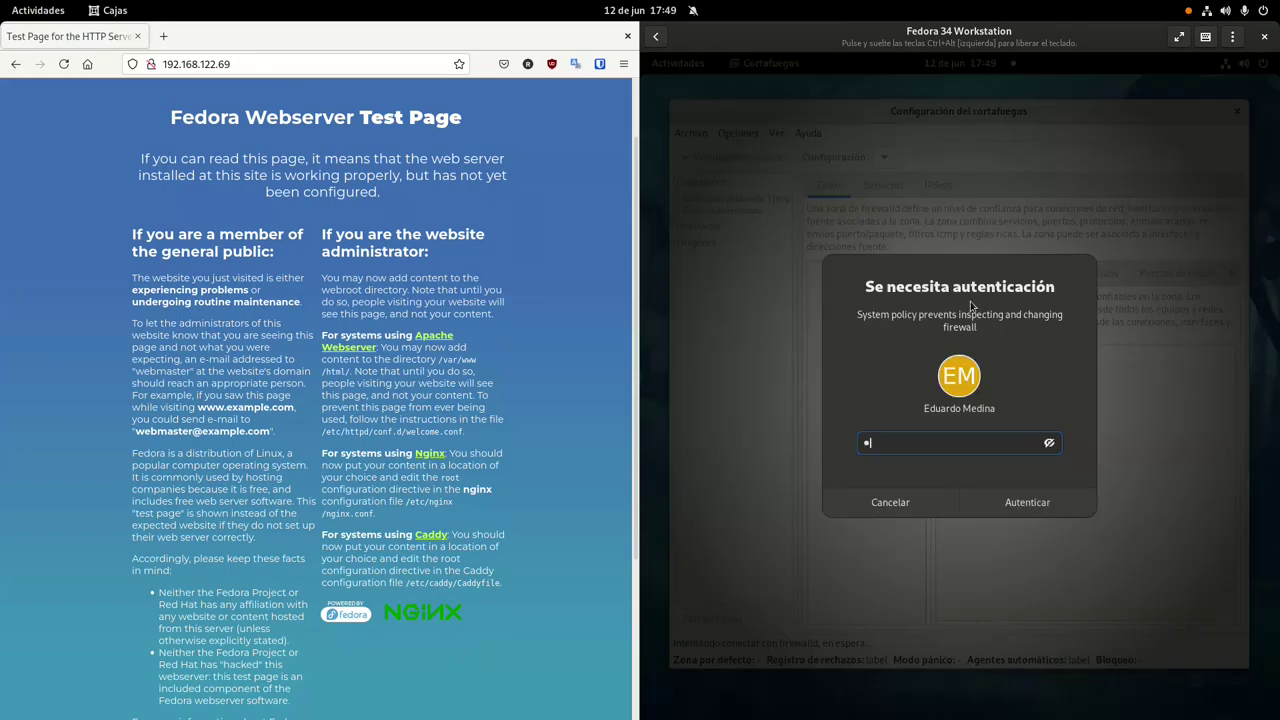
pyautogui.press('Return')
pyautogui.moveTo(957, 118); pyautogui.dragTo(990, 67)
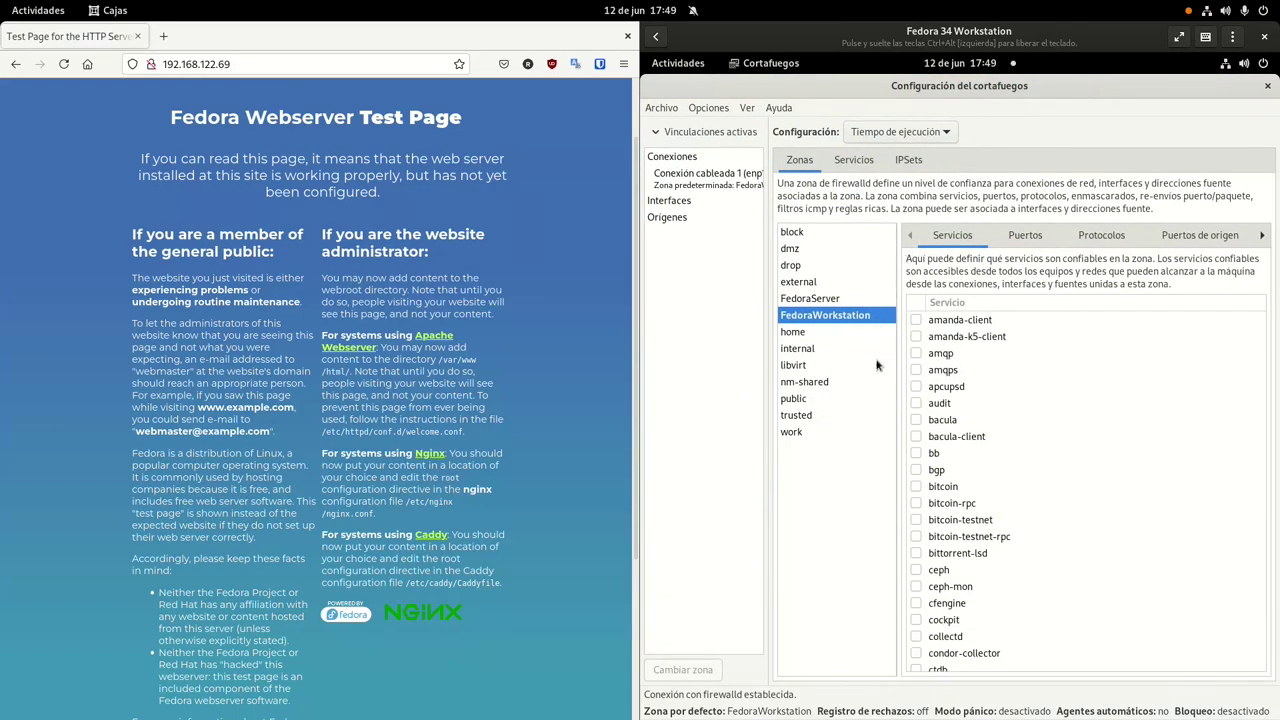
# Step: Check the http service in the FedoraWorkstation zone, retest the server page in Firefox and allow http again at runtime
pyautogui.scroll(-9, 972, 486)
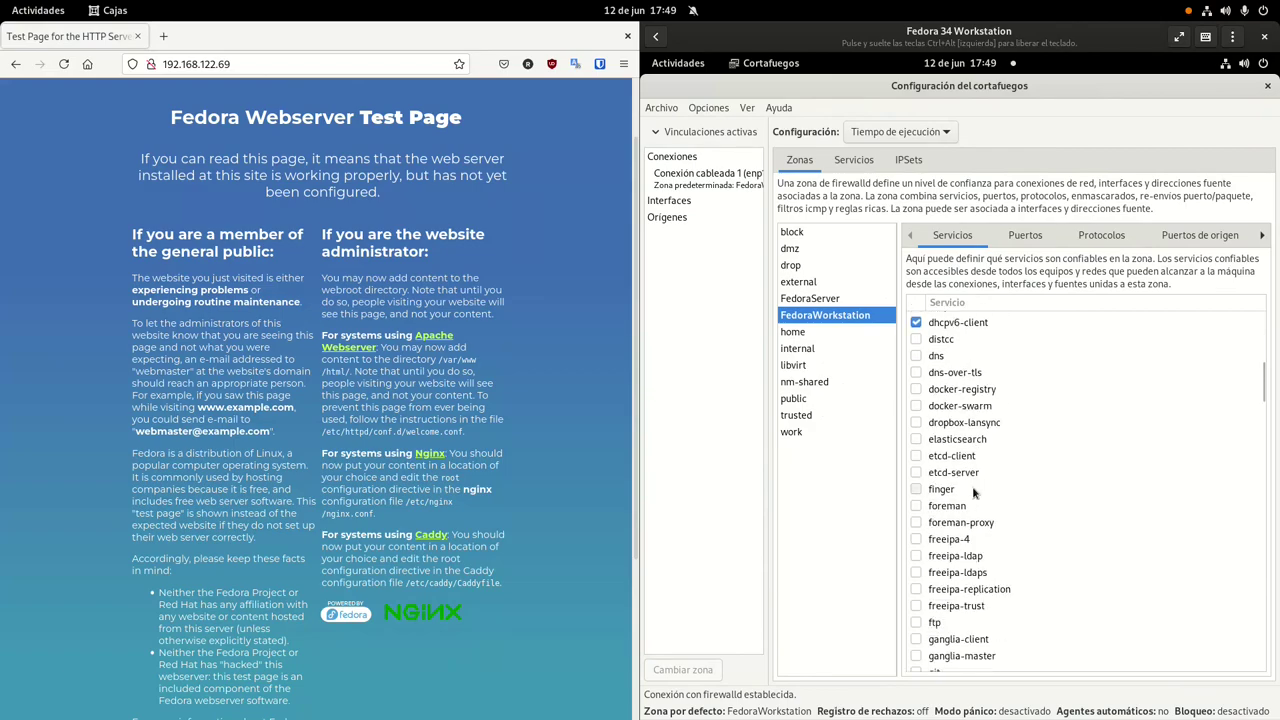
pyautogui.scroll(-4, 973, 493)
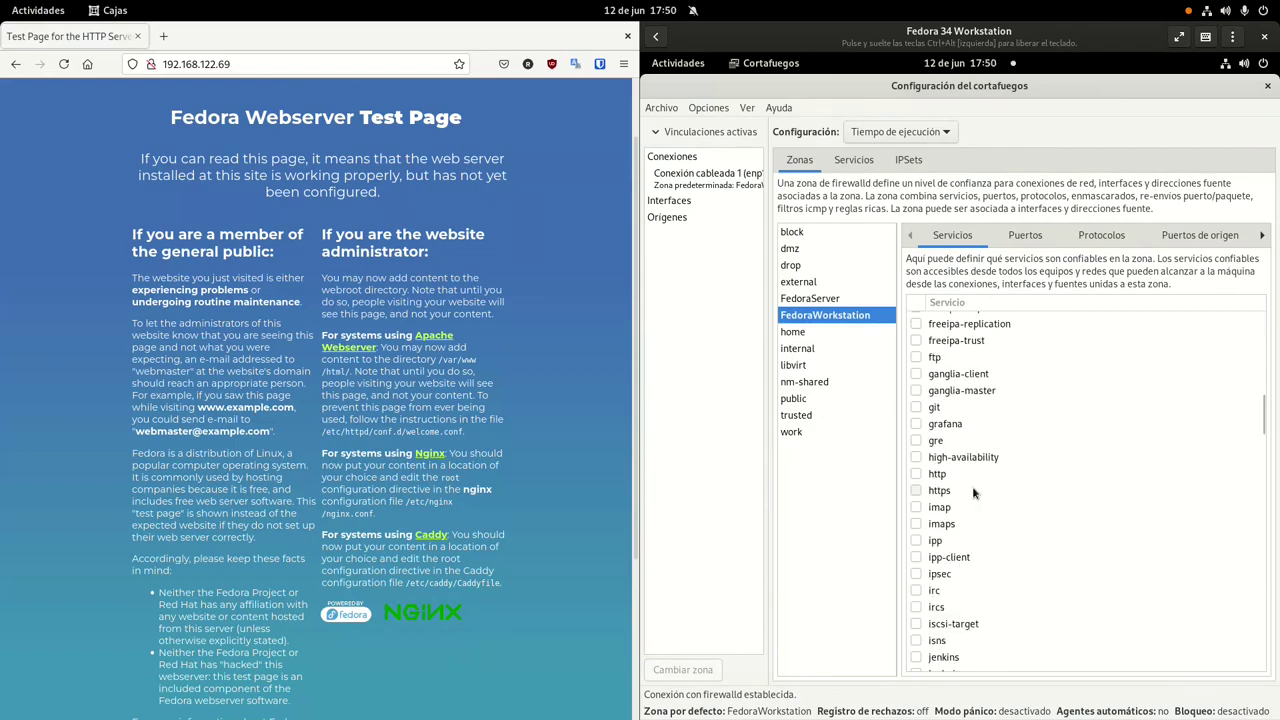
pyautogui.scroll(-1, 973, 492)
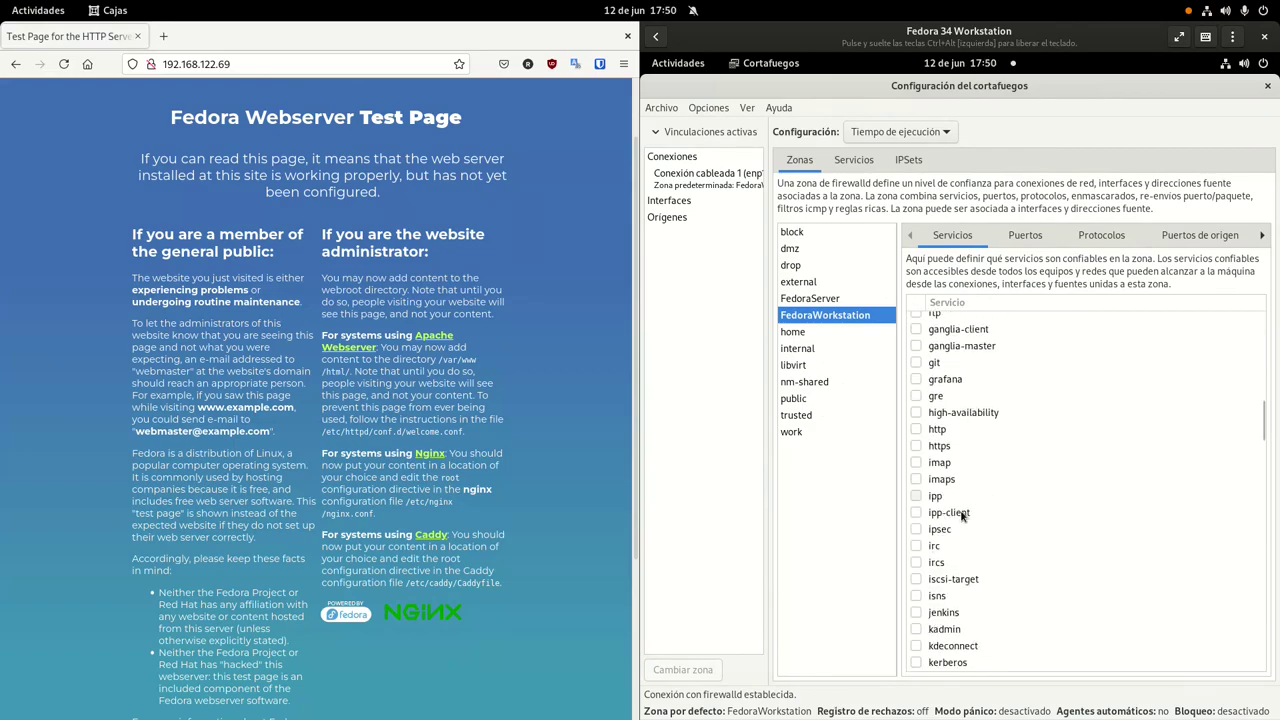
pyautogui.click(946, 431)
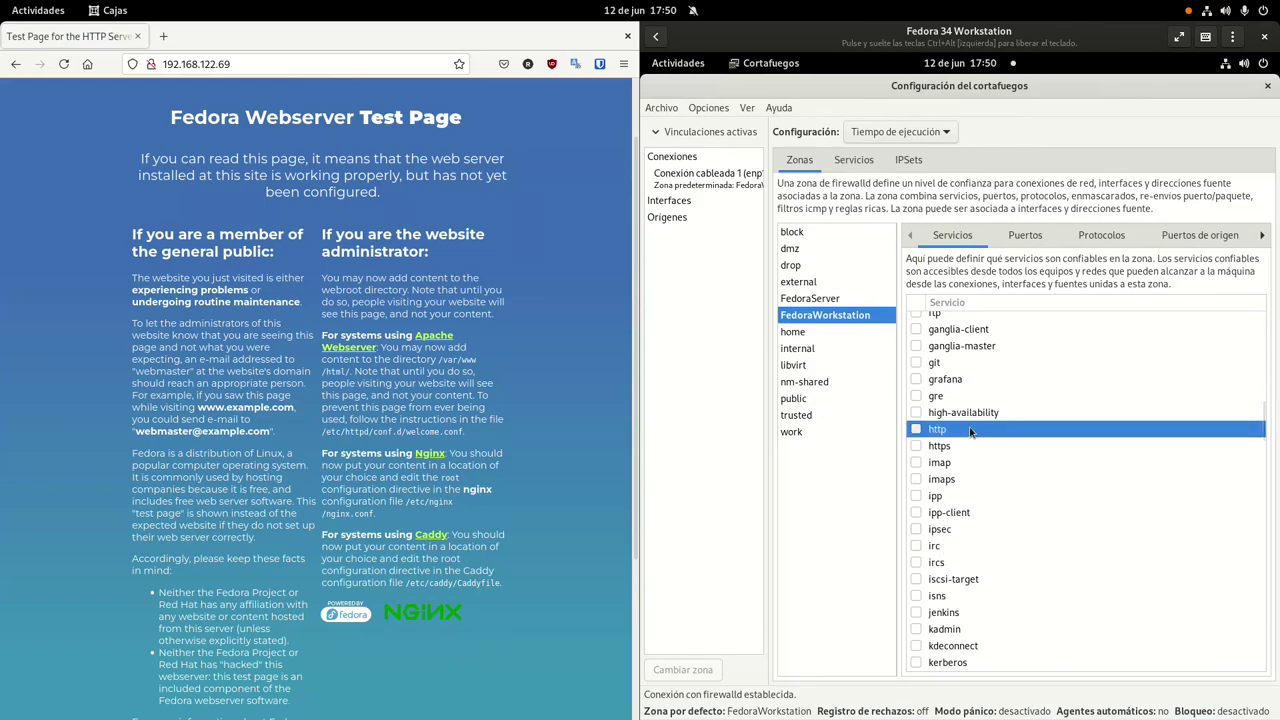
pyautogui.click(63, 63)
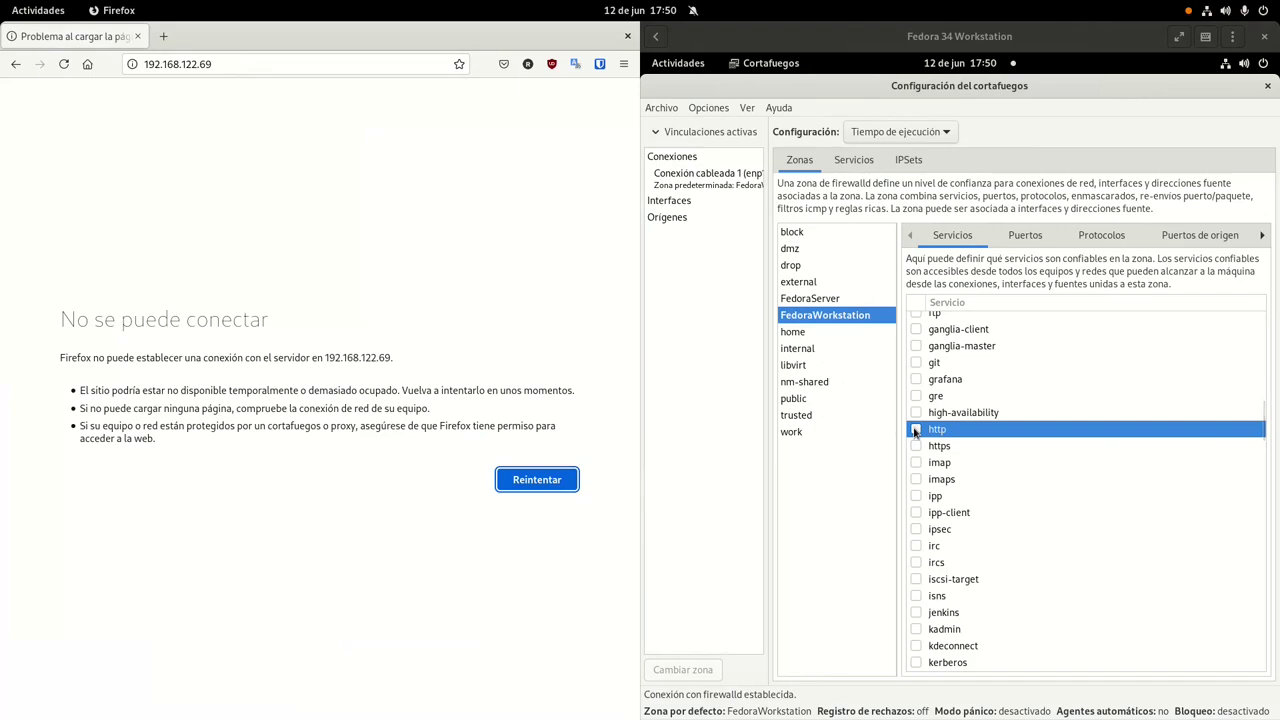
pyautogui.click(915, 430)
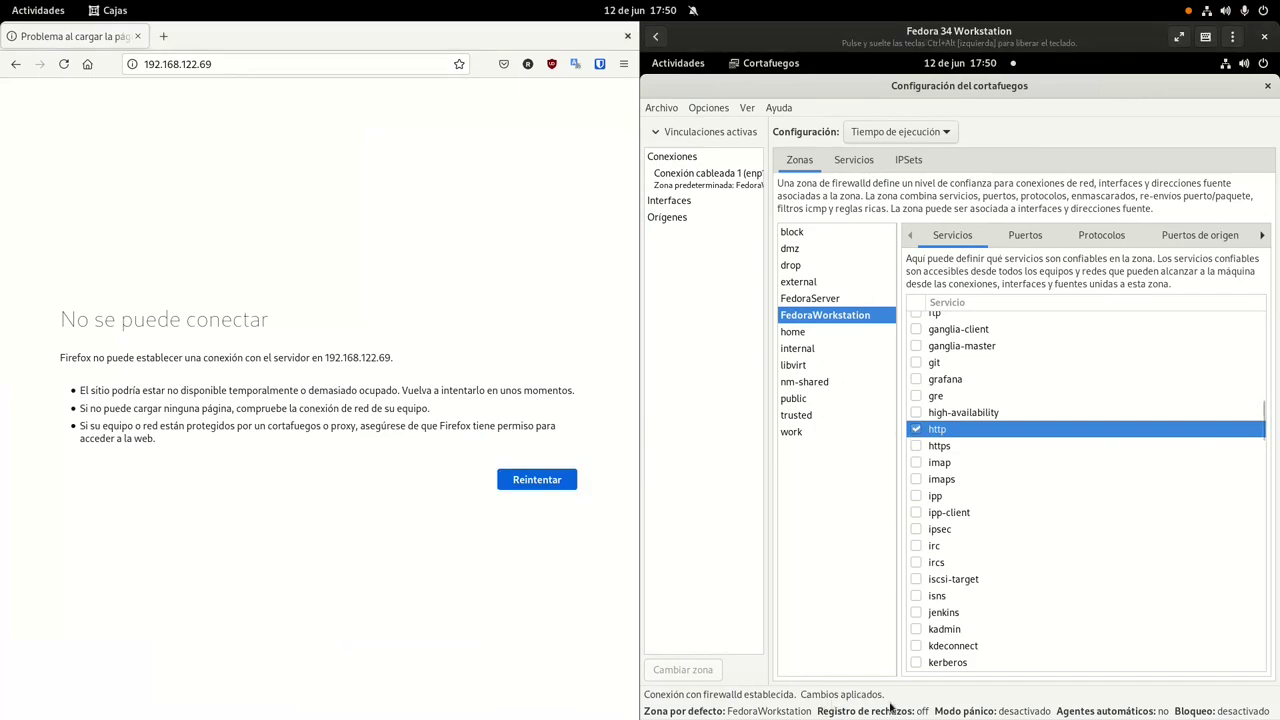
# Step: Allow the http service in the FedoraWorkstation zone's permanent configuration and retest the server page in Firefox
pyautogui.click(528, 479)
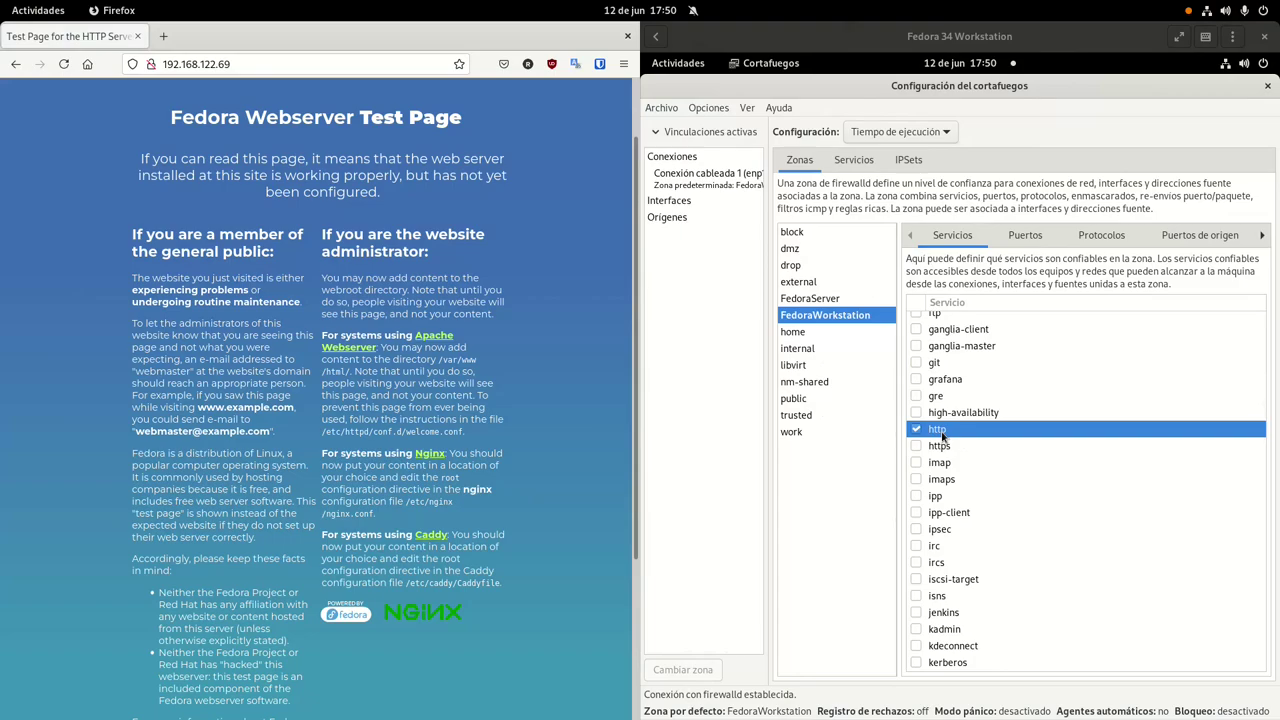
pyautogui.click(926, 138)
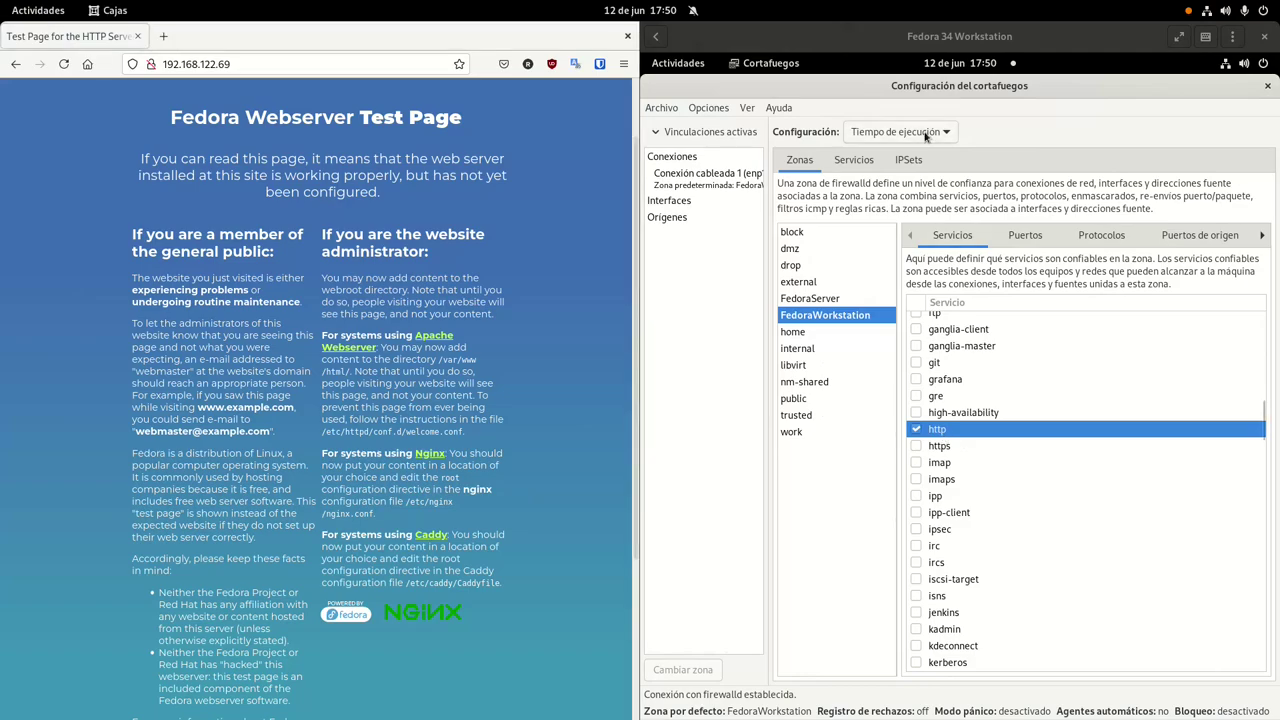
pyautogui.click(911, 152)
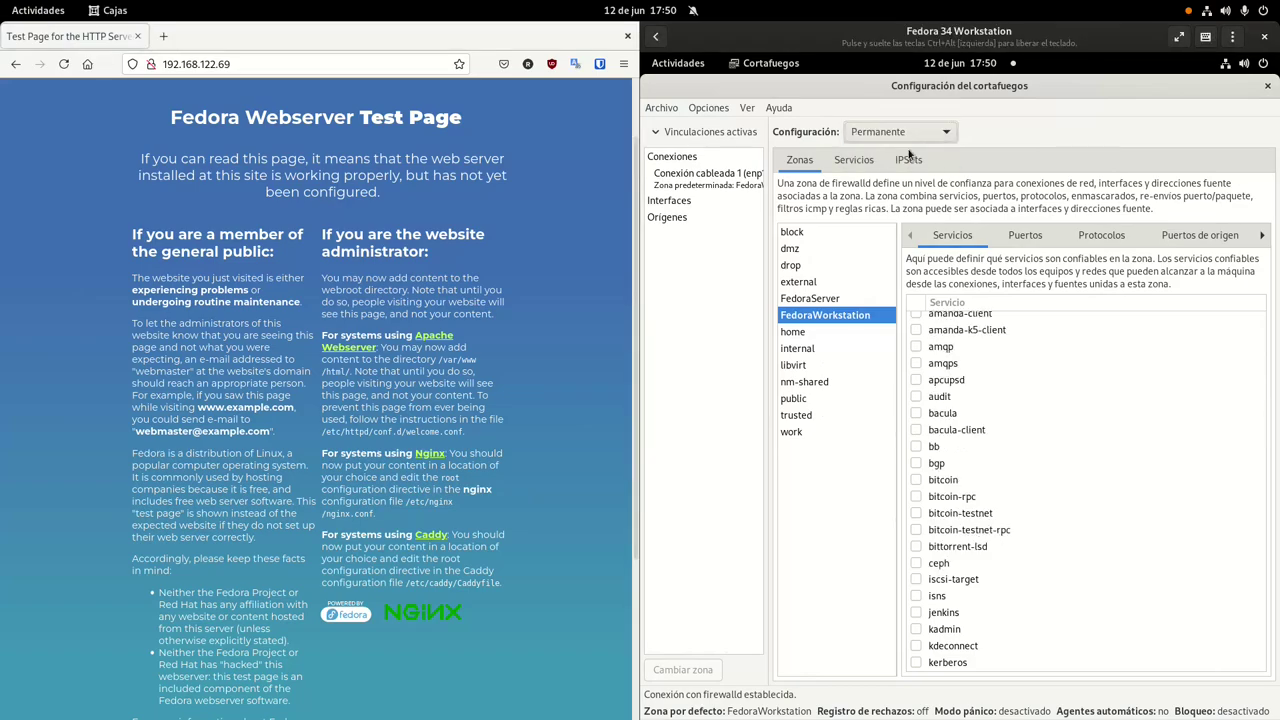
pyautogui.scroll(-5, 965, 470)
pyautogui.scroll(-10, 965, 472)
pyautogui.scroll(-3, 955, 505)
pyautogui.click(915, 602)
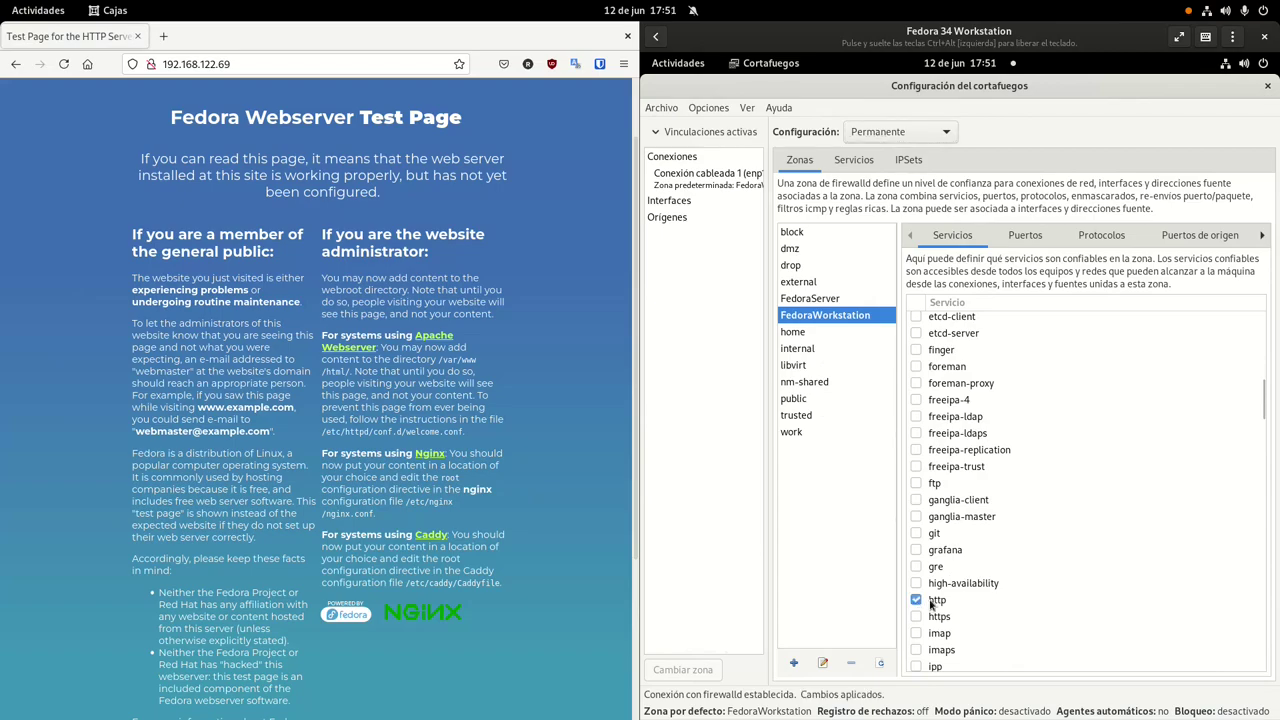
pyautogui.click(63, 64)
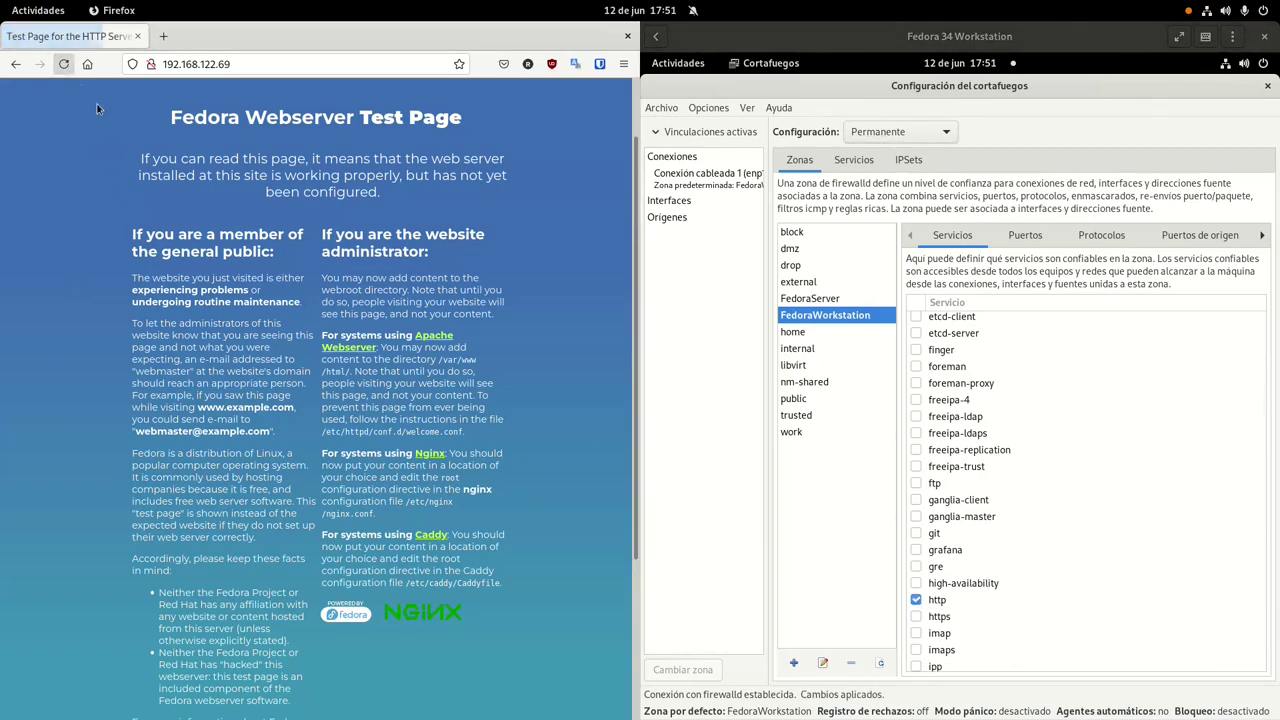
# Step: Close the firewall configuration and restart the Fedora 34 virtual machine
pyautogui.click(1267, 86)
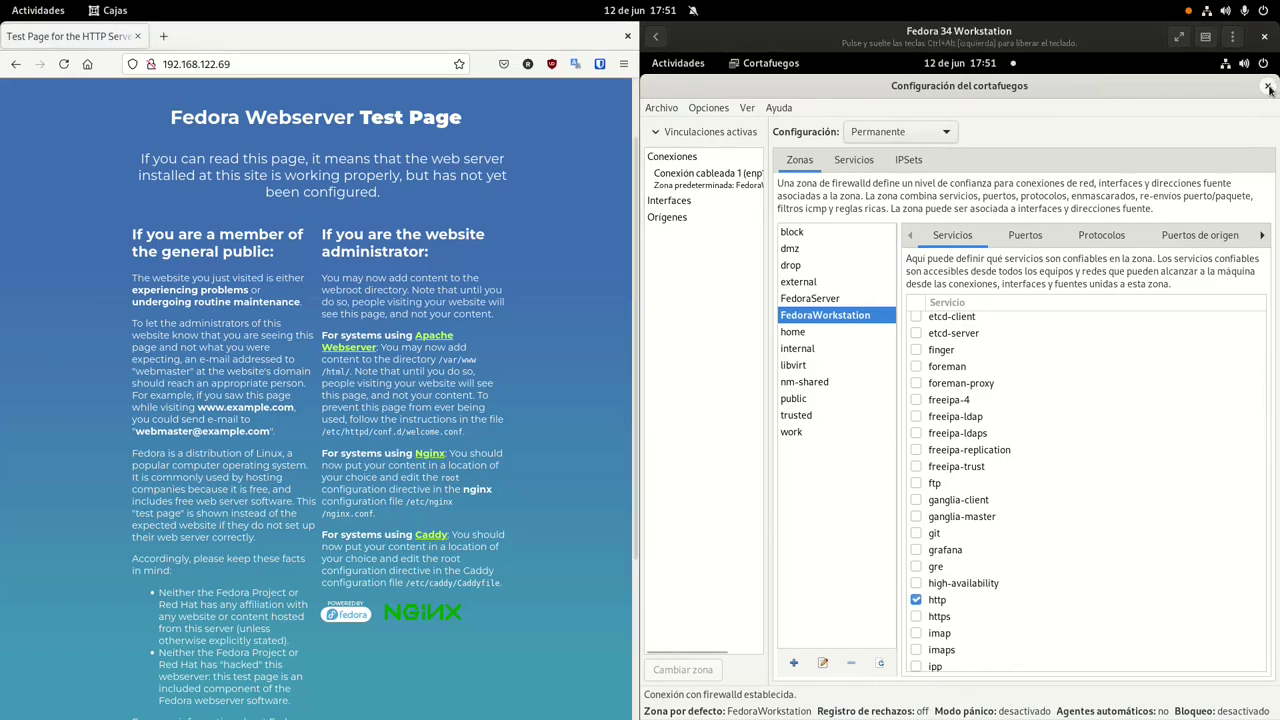
pyautogui.click(1258, 63)
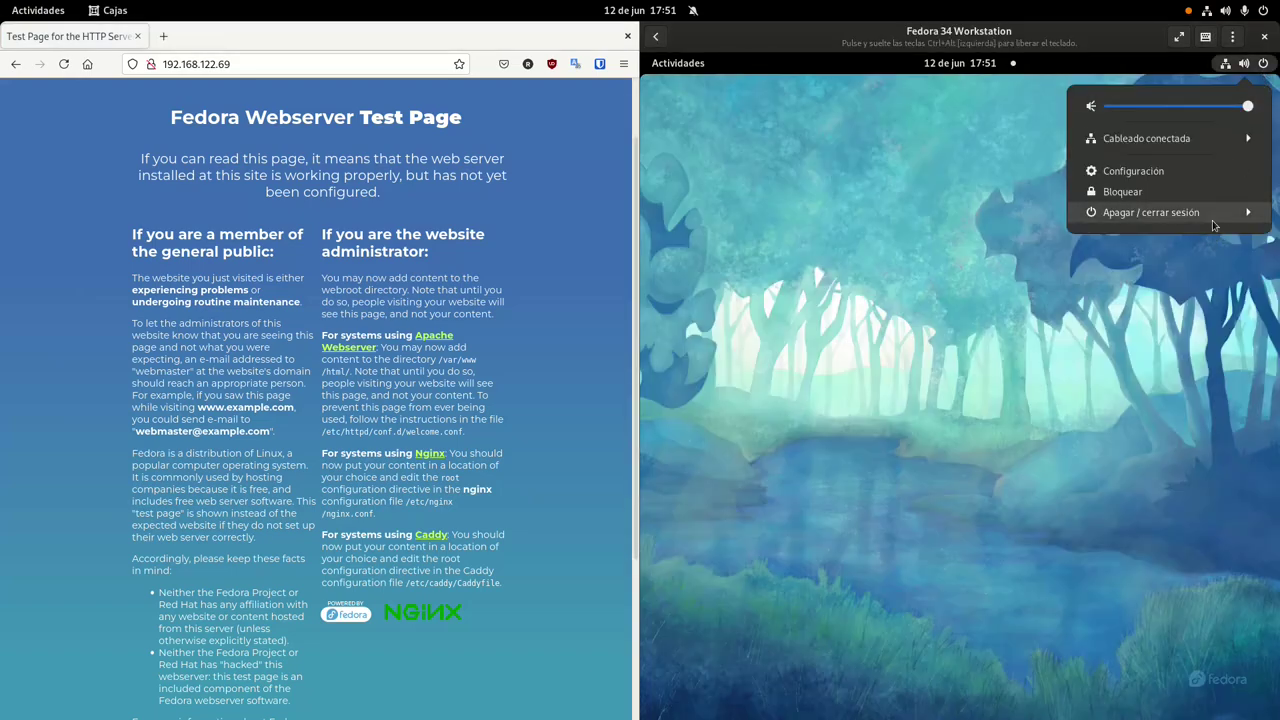
pyautogui.click(1150, 212)
pyautogui.click(1145, 256)
pyautogui.click(998, 434)
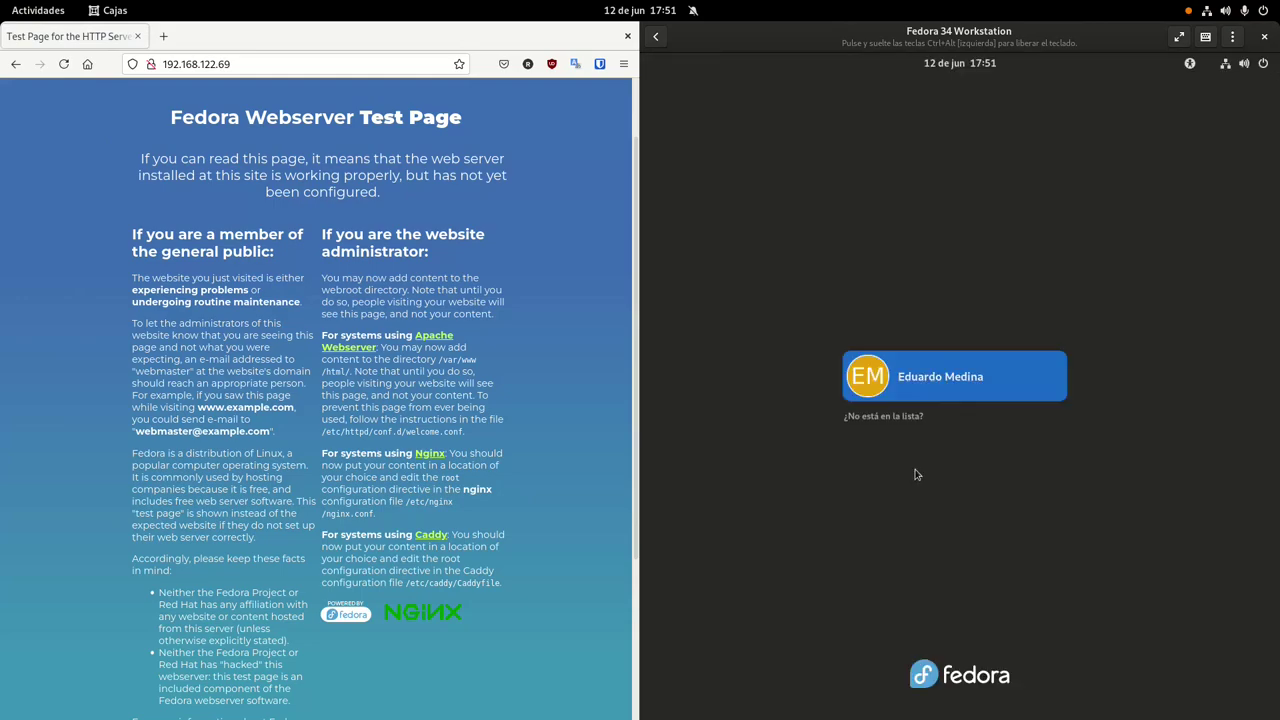
# Step: Log into the virtual machine with the account password and reload the server page in Firefox on the host
pyautogui.click(982, 374)
pyautogui.write('aaaaaa')
pyautogui.press('Return')
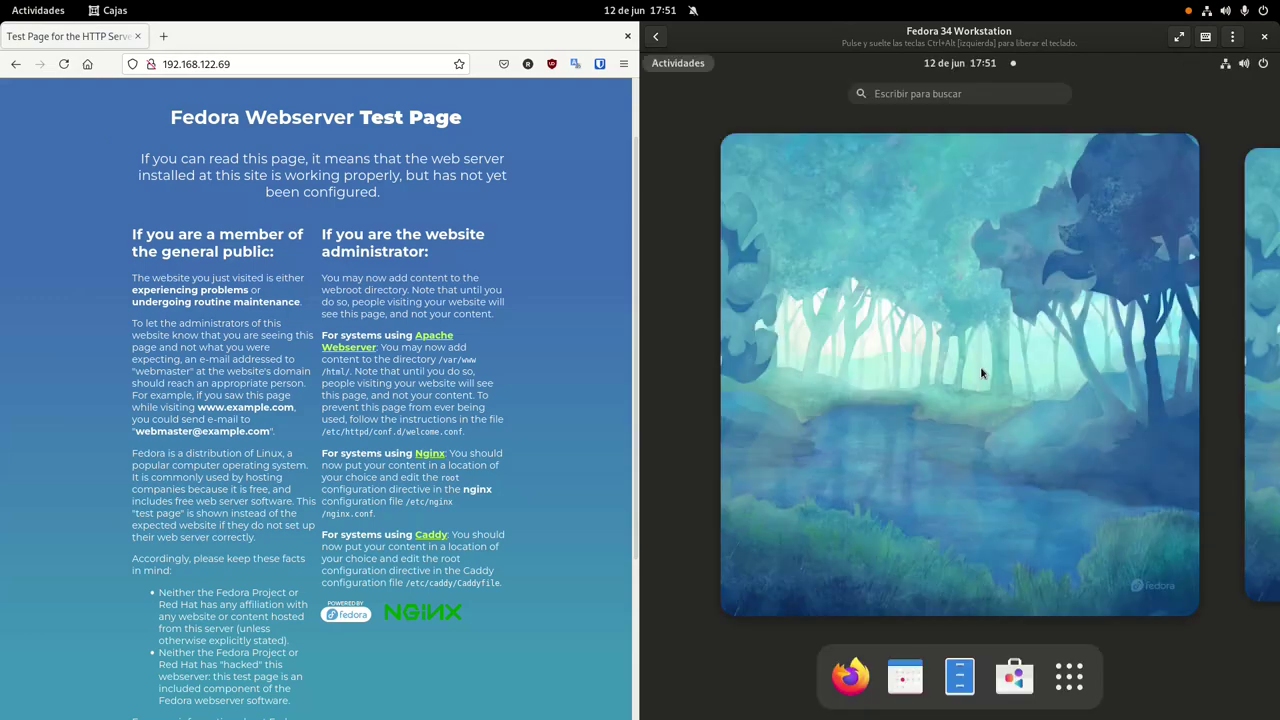
pyautogui.click(64, 65)
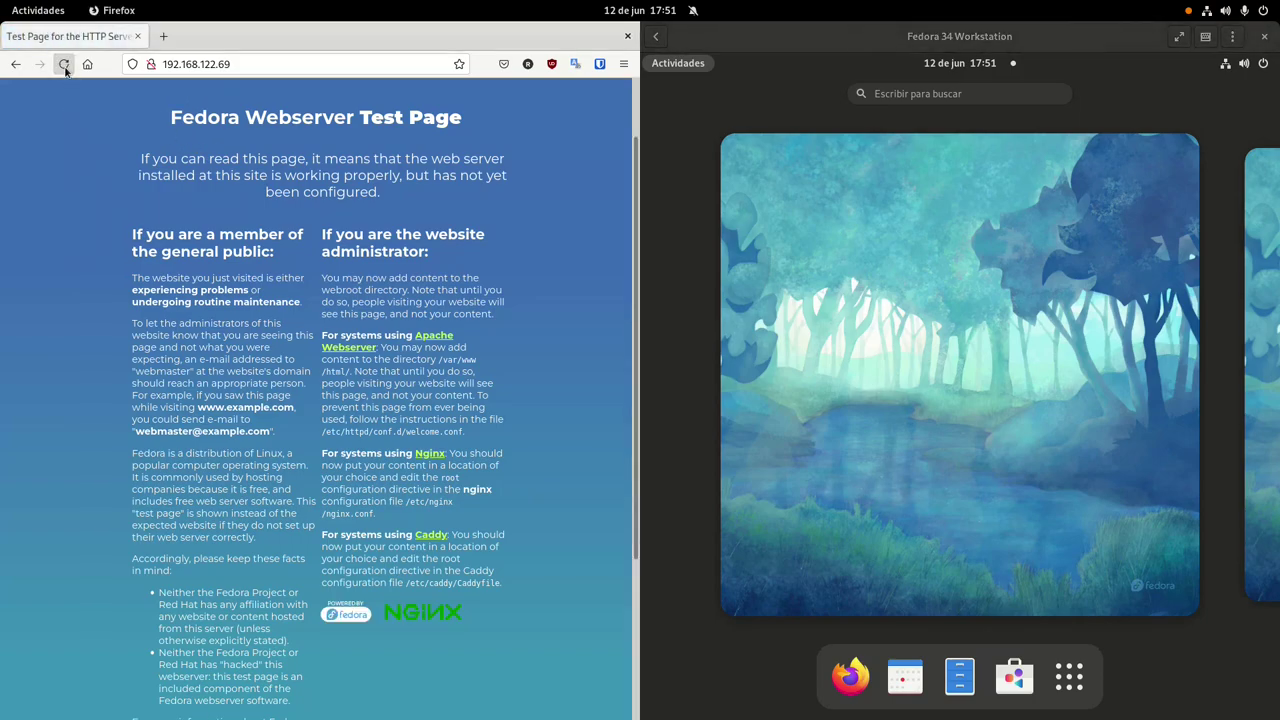
# Step: Search the virtual machine's applications for cort, launch Cortafuegos and authenticate with the account password
pyautogui.click(1065, 688)
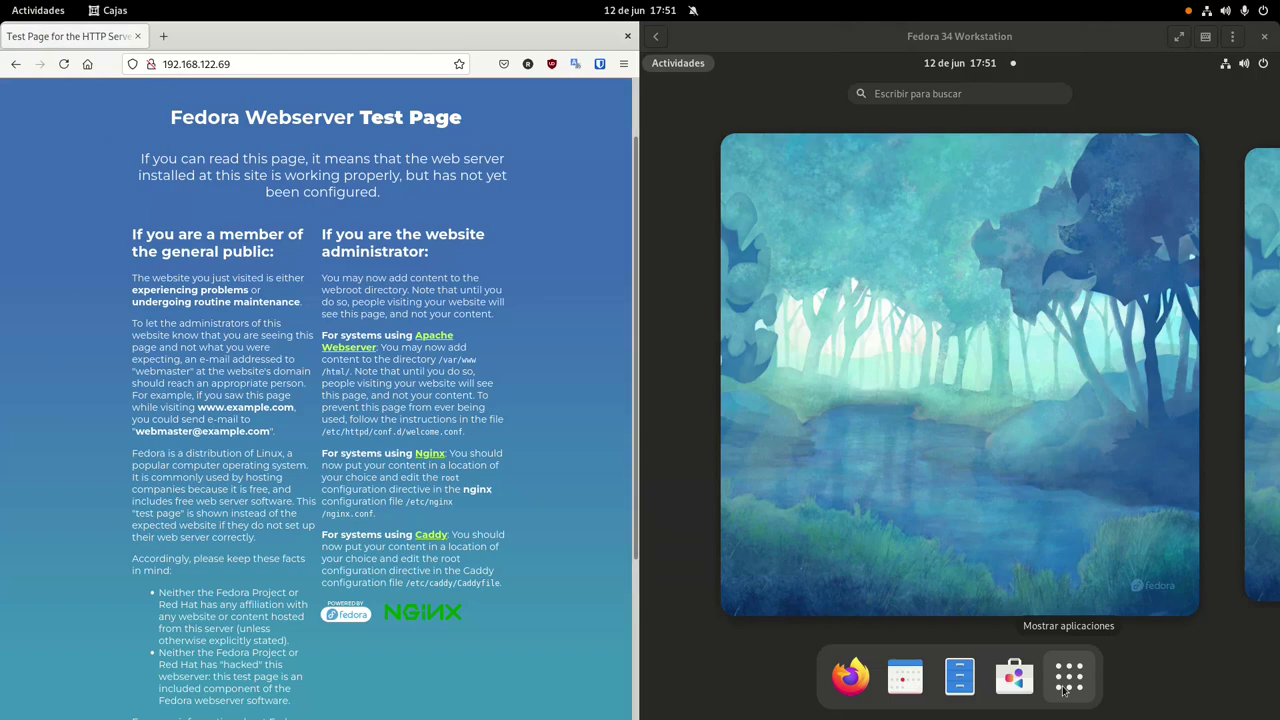
pyautogui.click(1065, 688)
pyautogui.write('cort')
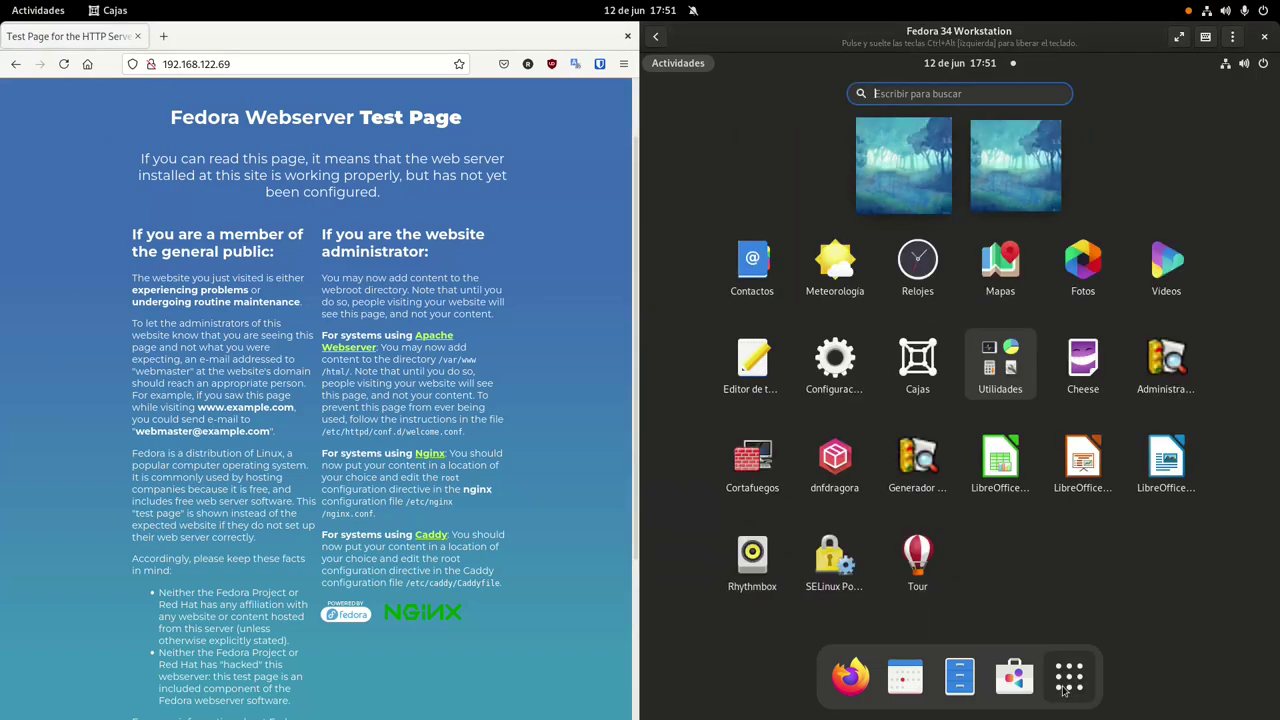
pyautogui.press('Return')
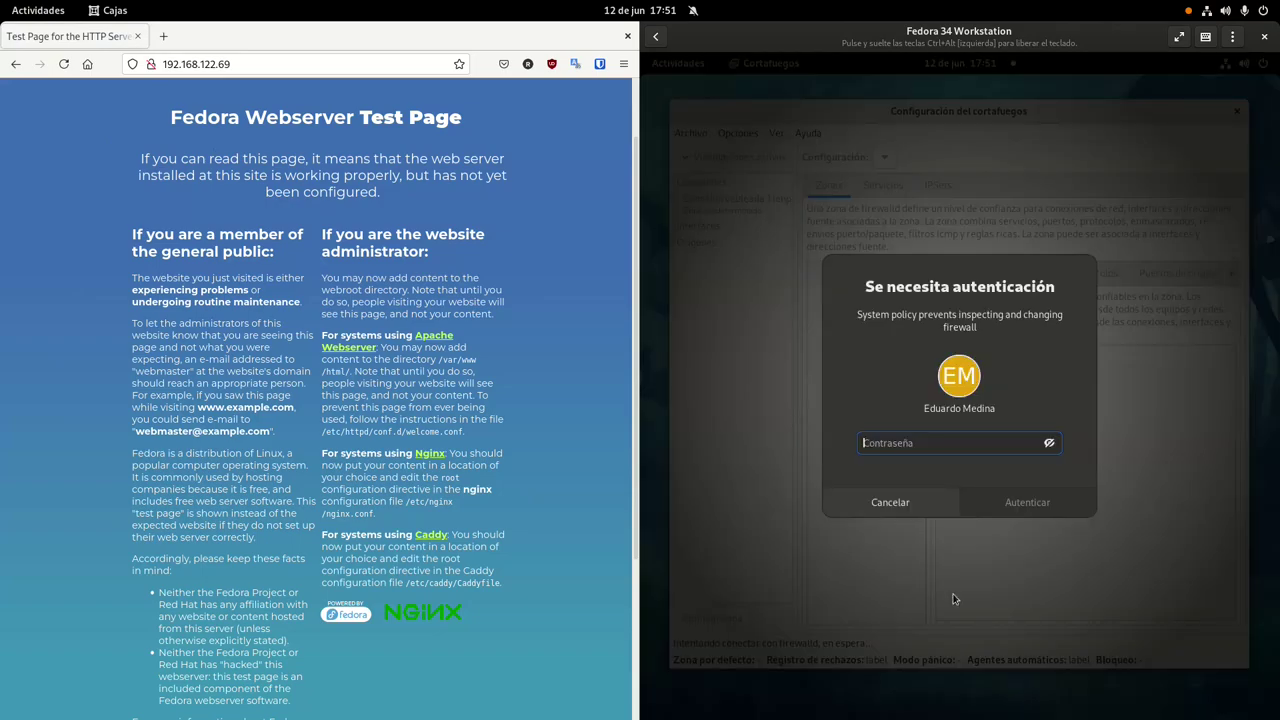
pyautogui.write('••••••••')
pyautogui.press('Return')
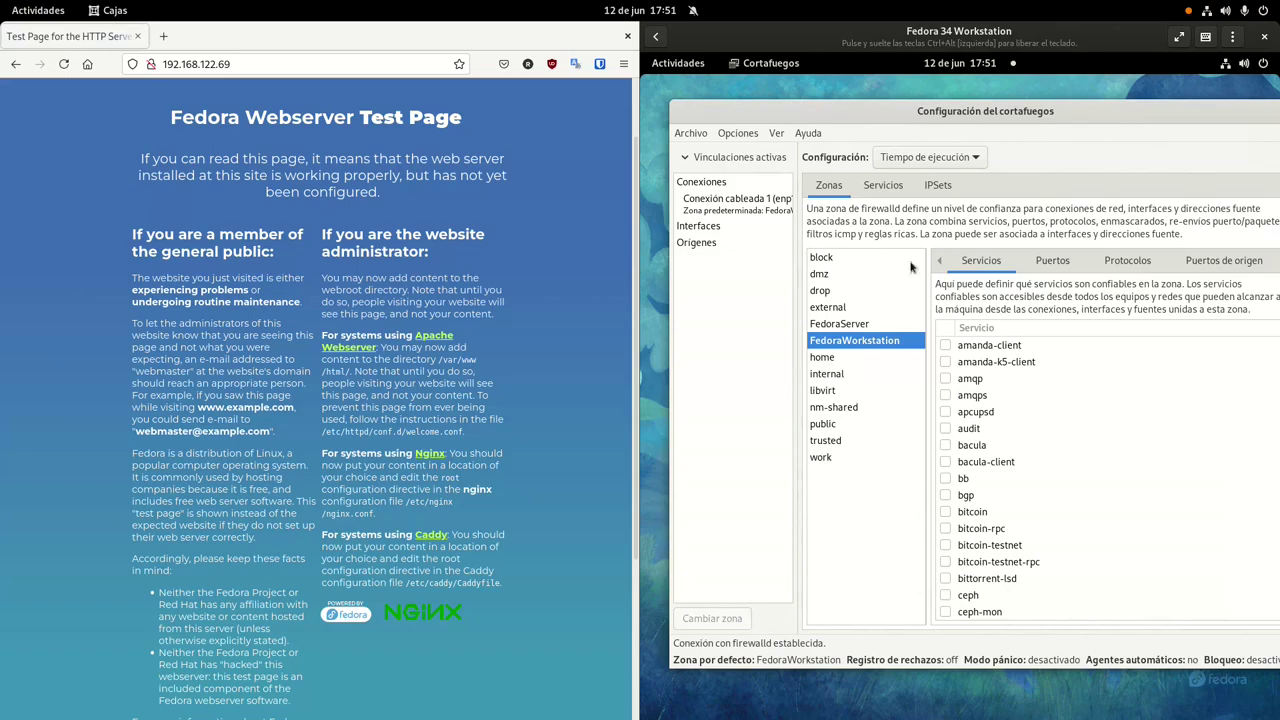
# Step: Maximize the firewall configuration window and check the http service in the FedoraWorkstation zone's runtime configuration
pyautogui.moveTo(979, 120); pyautogui.dragTo(985, 74)
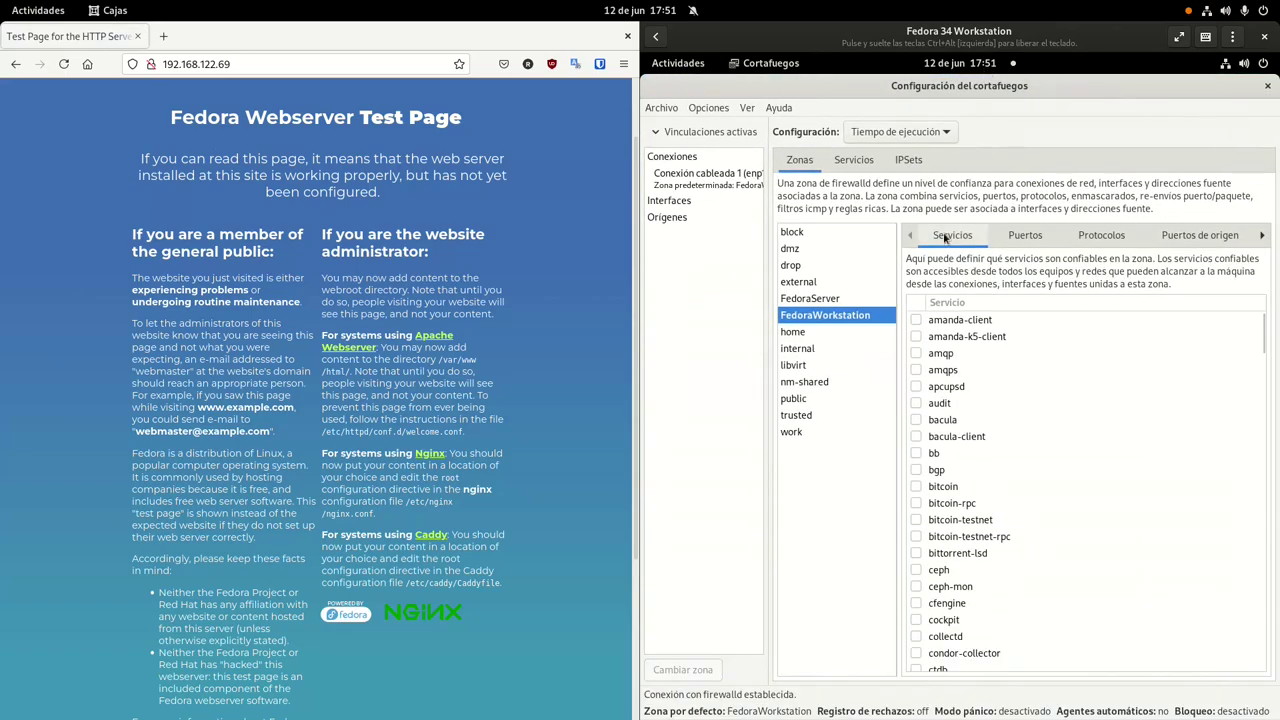
pyautogui.scroll(-10, 955, 390)
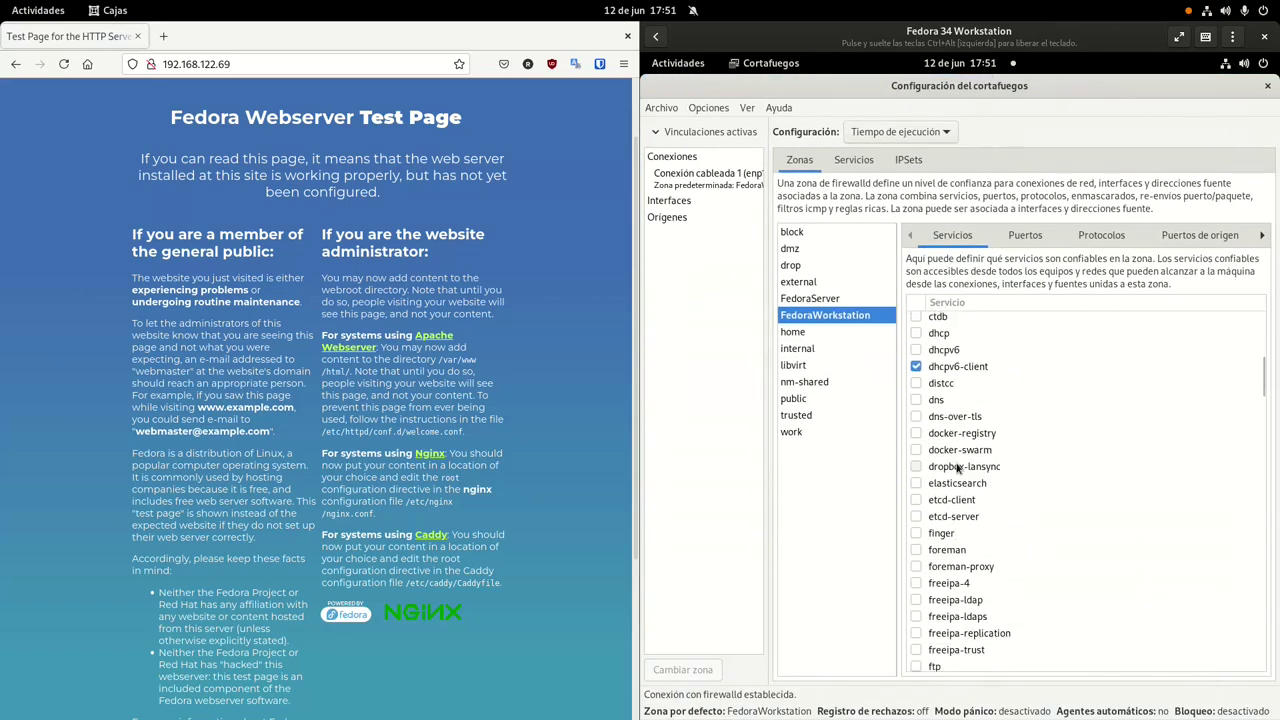
pyautogui.scroll(-3, 957, 467)
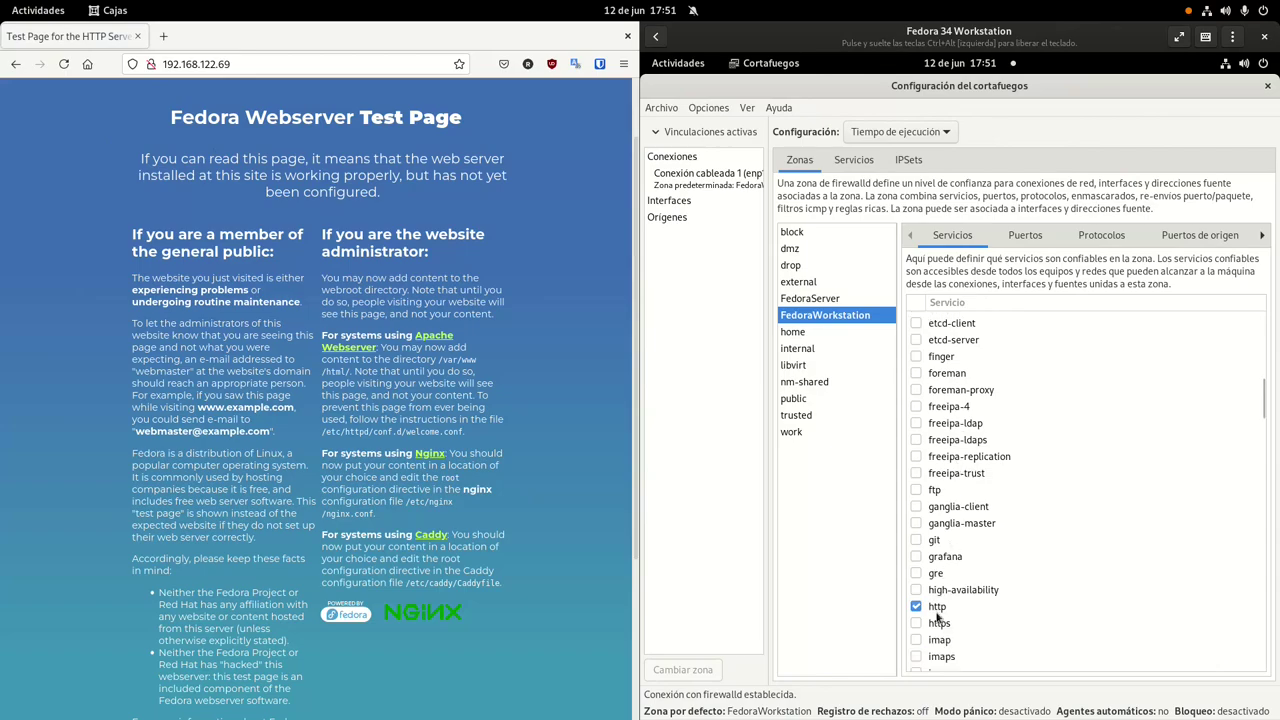
# Step: Remove the 1025-65535 tcp and udp port ranges from the FedoraWorkstation zone's runtime configuration
pyautogui.click(1033, 240)
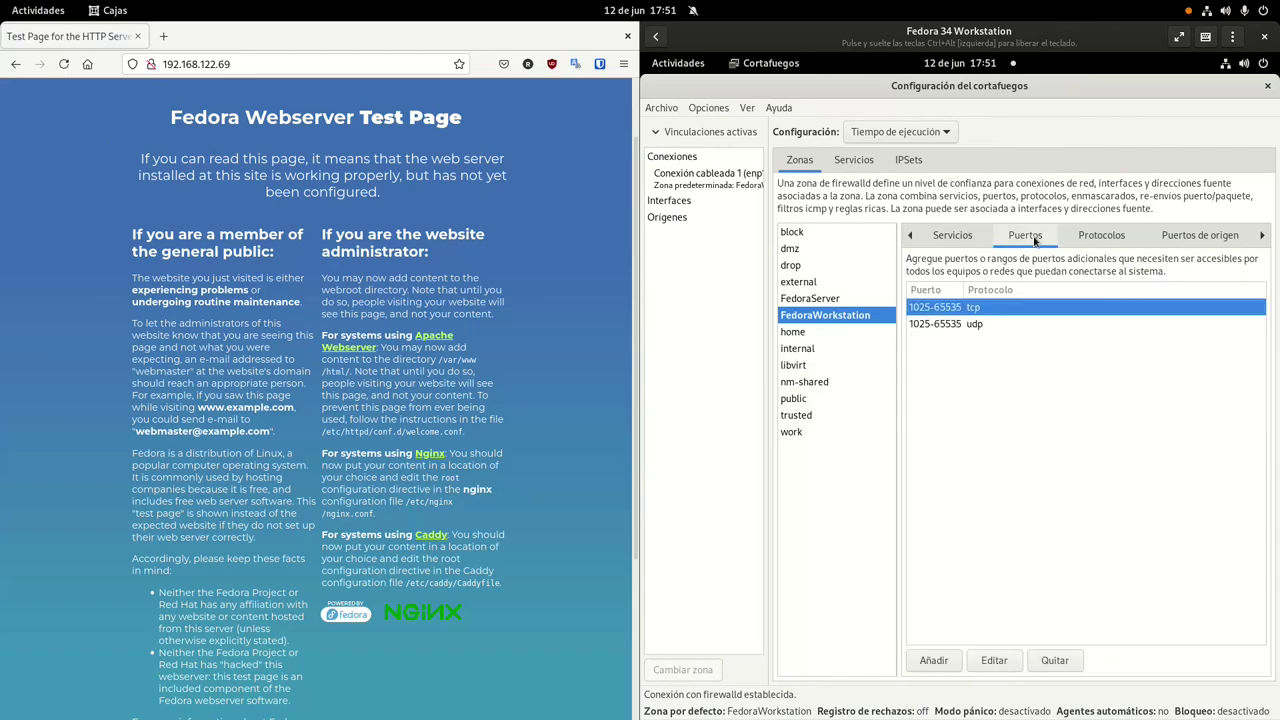
pyautogui.click(950, 325)
pyautogui.click(953, 310)
pyautogui.click(953, 326)
pyautogui.click(955, 311)
pyautogui.click(955, 326)
pyautogui.click(955, 311)
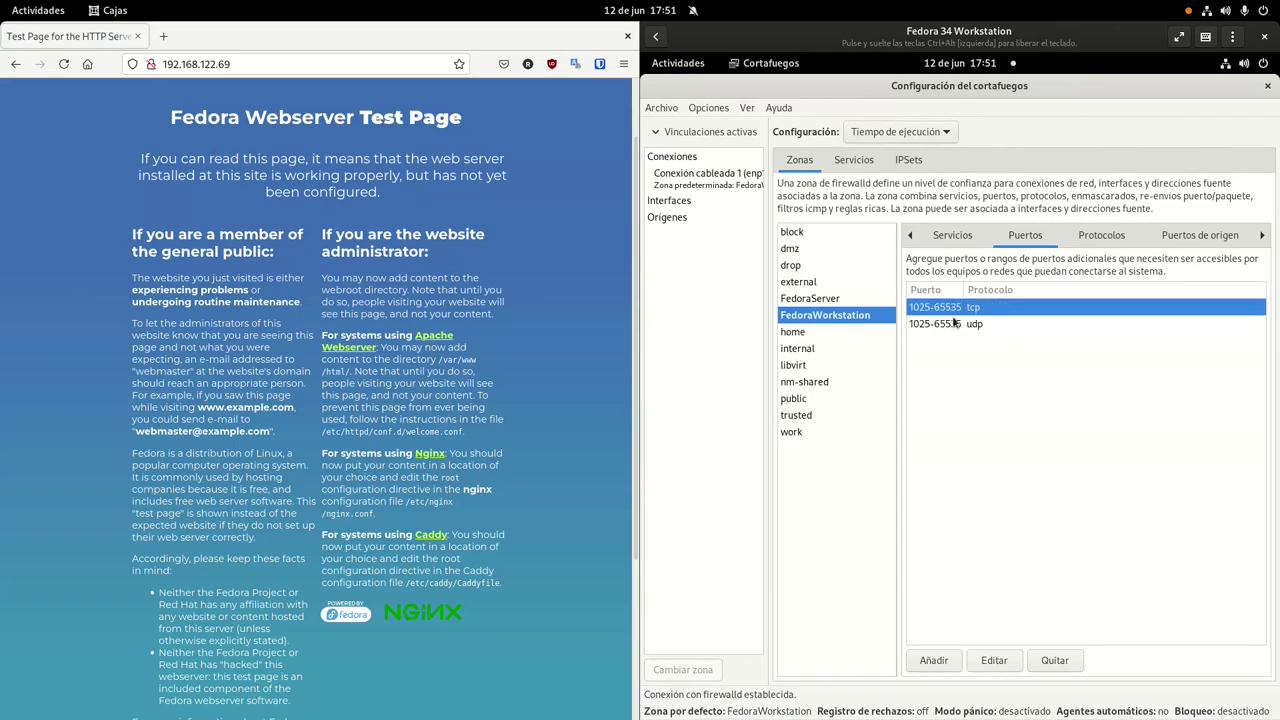
pyautogui.click(1054, 658)
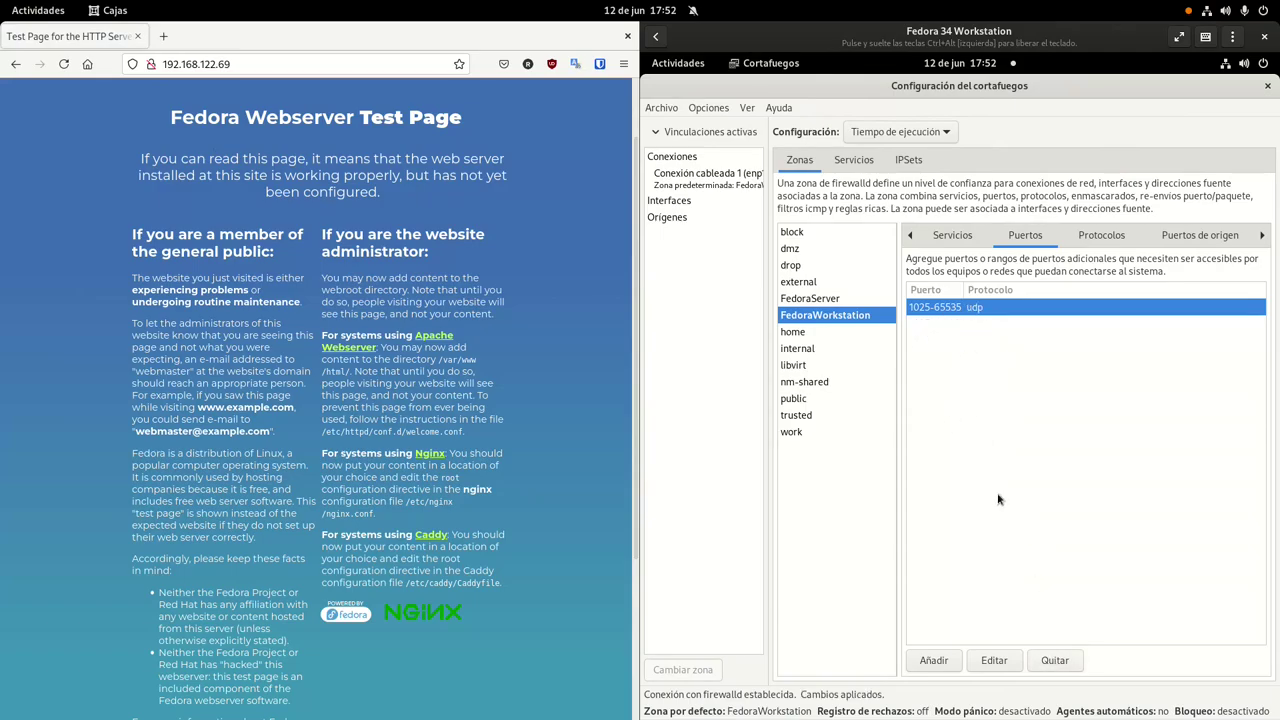
pyautogui.click(1055, 662)
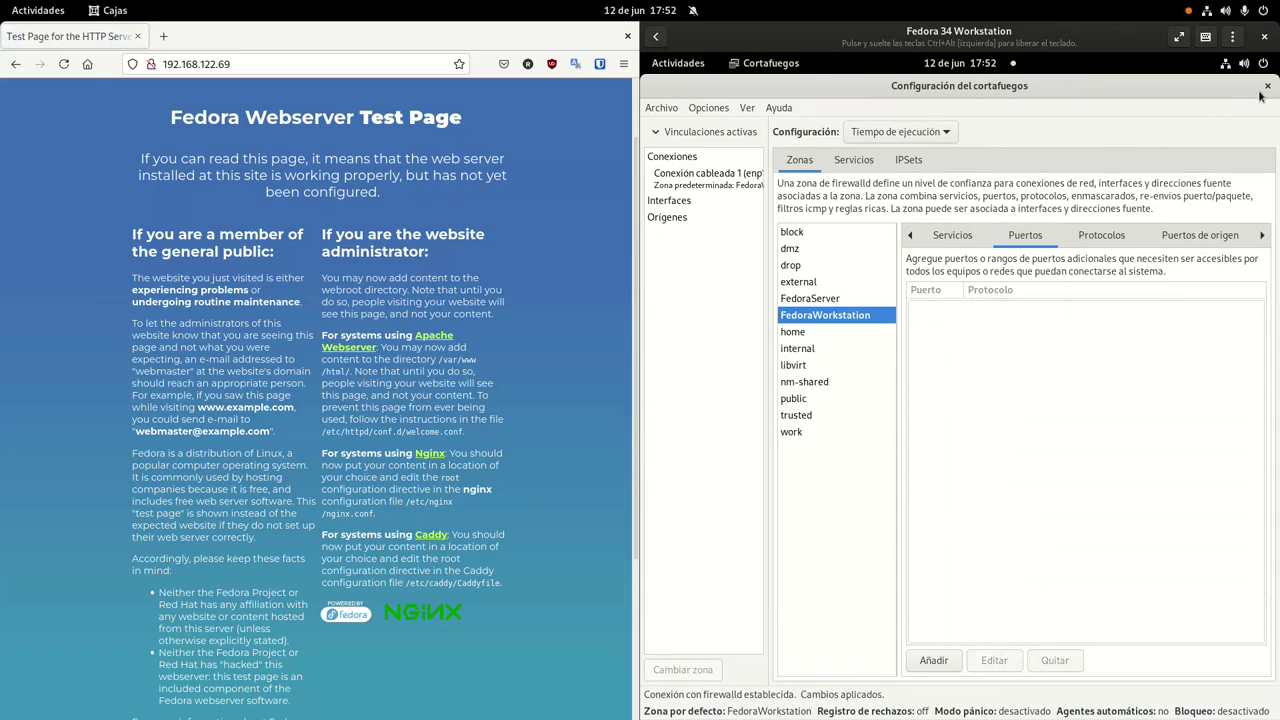
# Step: Maximize the virtual machine window, close the firewall configuration and restart the Fedora guest
pyautogui.doubleClick(1051, 45)
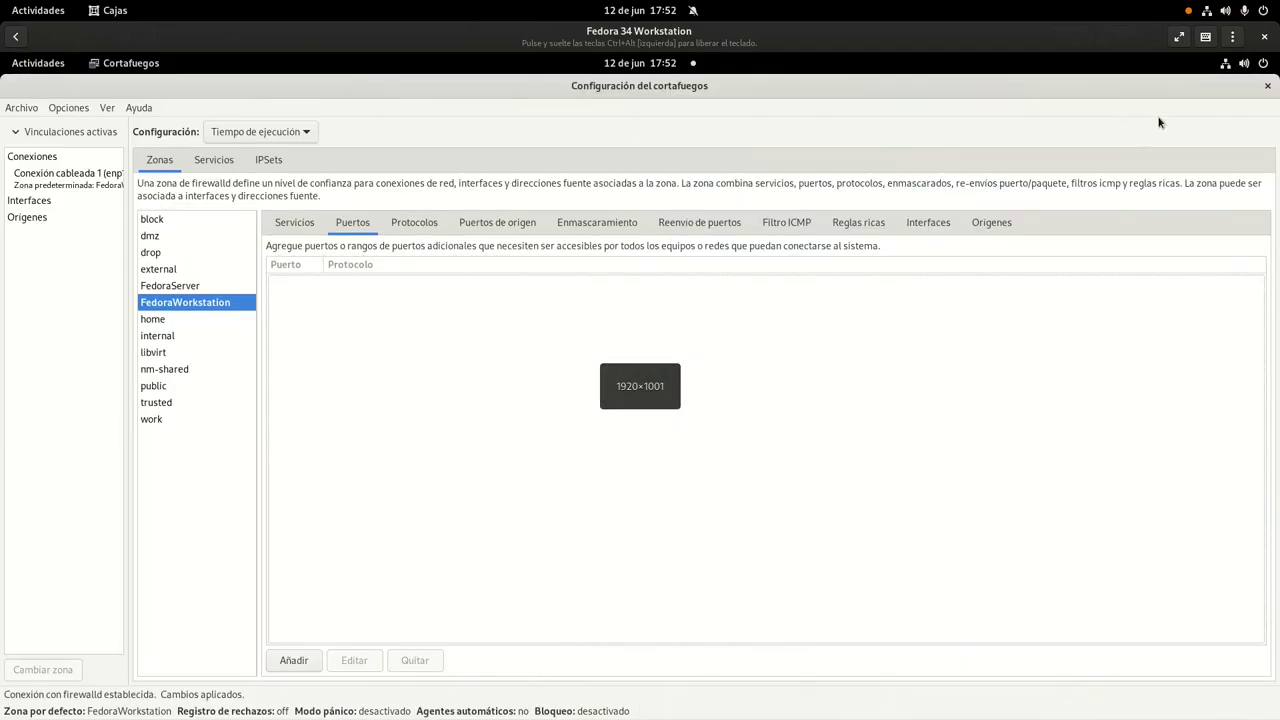
pyautogui.click(1268, 88)
pyautogui.click(1244, 63)
pyautogui.click(1206, 212)
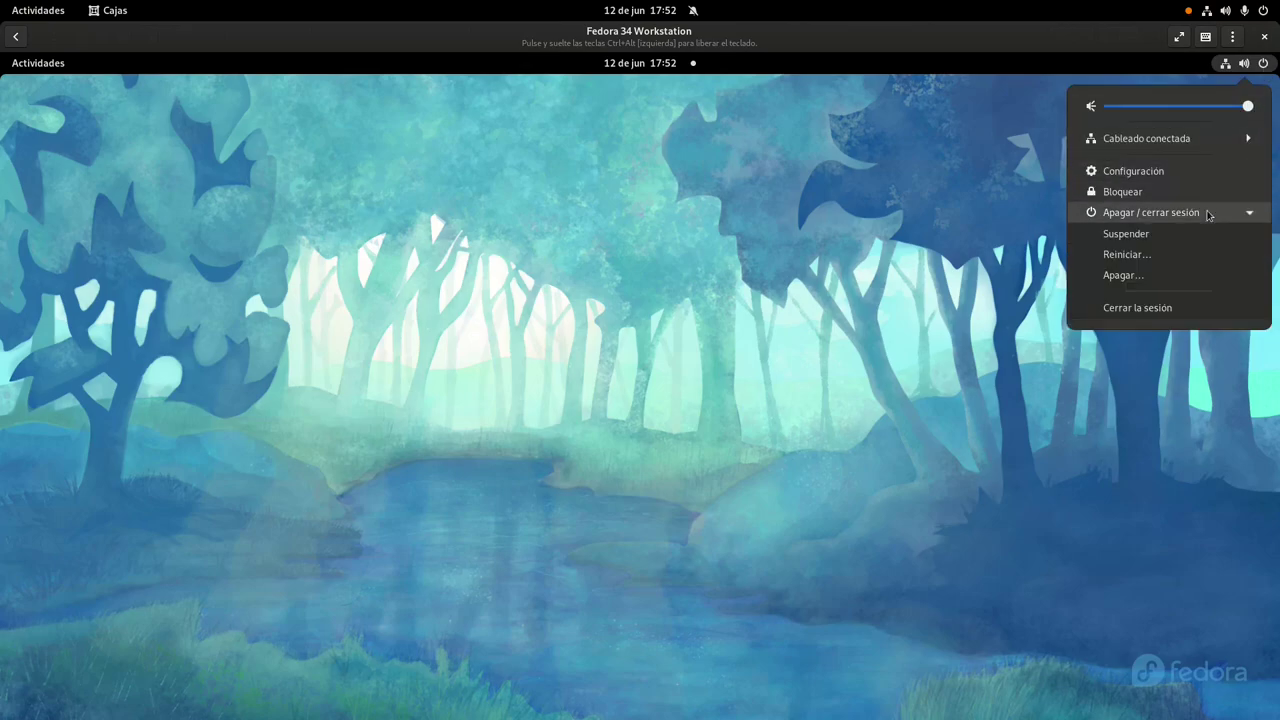
pyautogui.click(1161, 253)
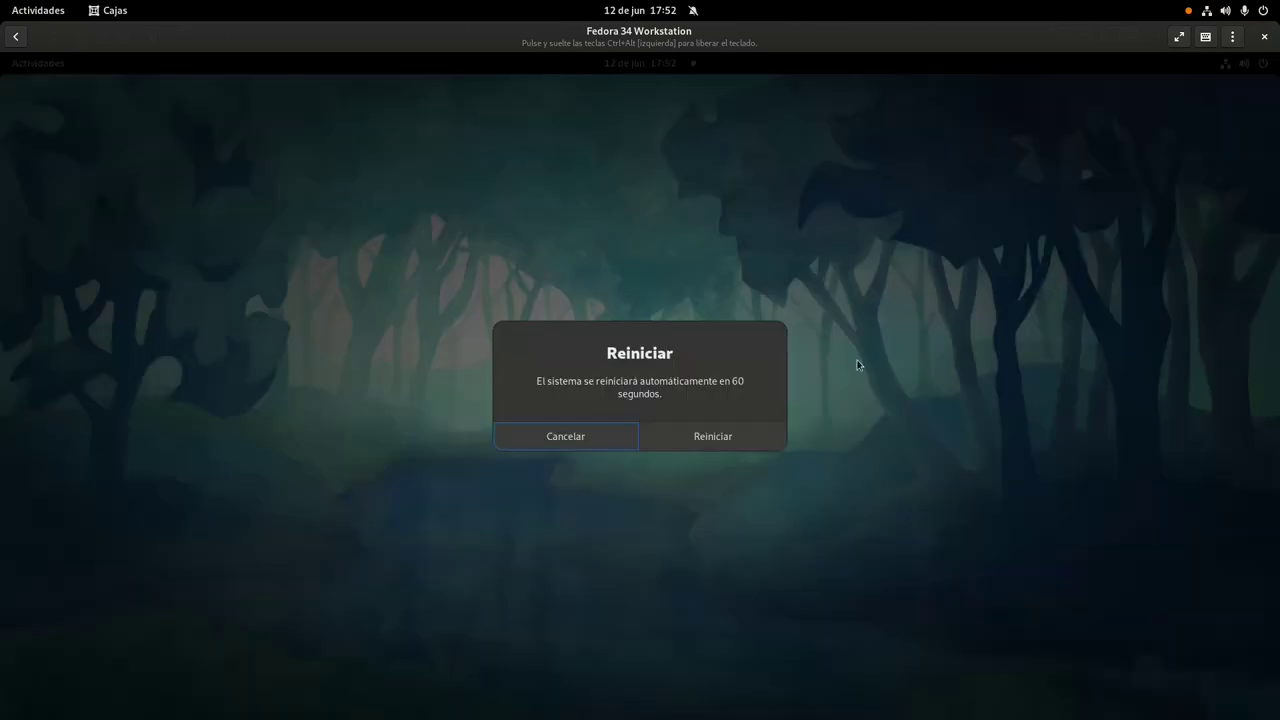
pyautogui.click(704, 432)
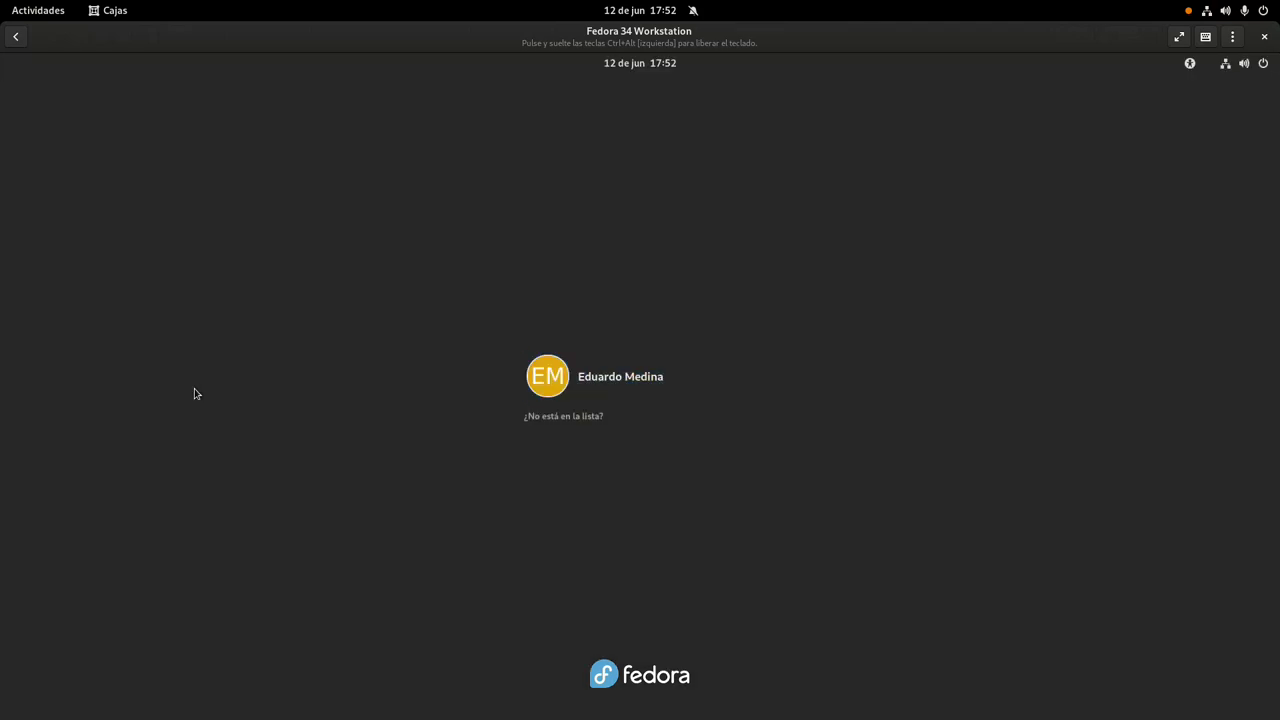
# Step: Log back into the virtual machine's user account with the account password
pyautogui.press('Return')
pyautogui.write('******')
pyautogui.press('Return')
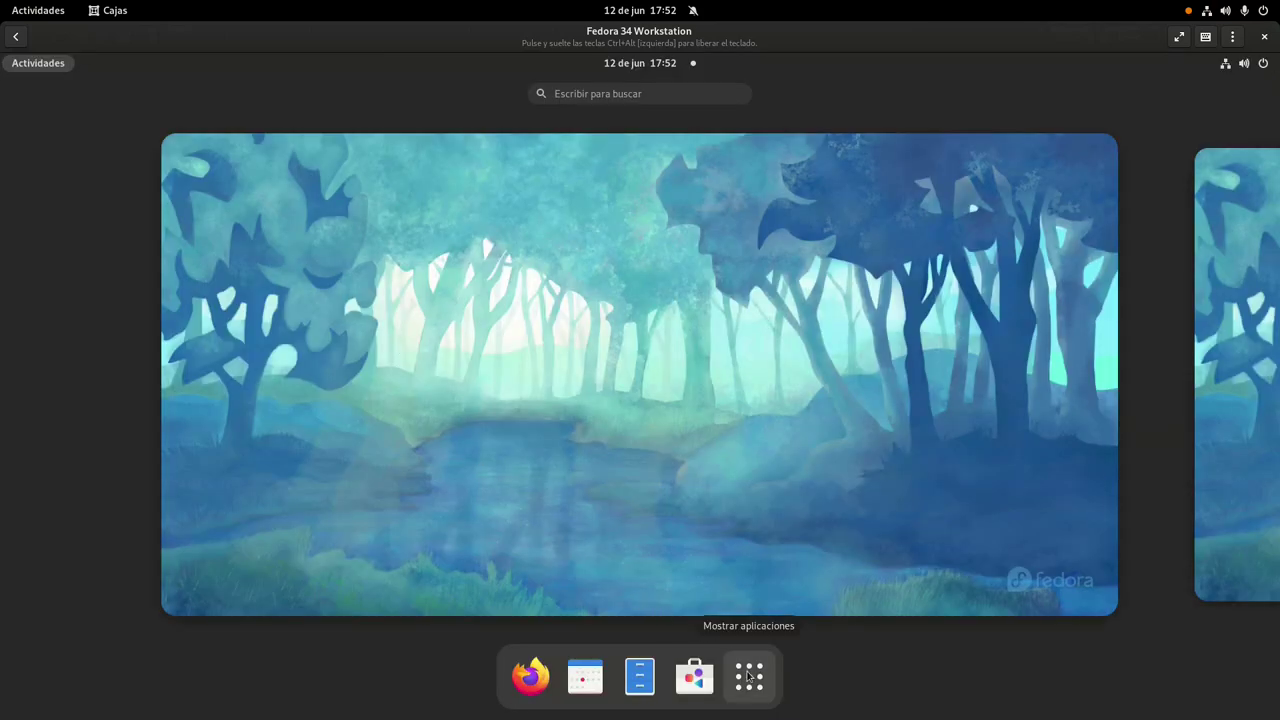
# Step: Launch Cortafuegos from the virtual machine's applications and authenticate firewall access with the account password
pyautogui.click(748, 677)
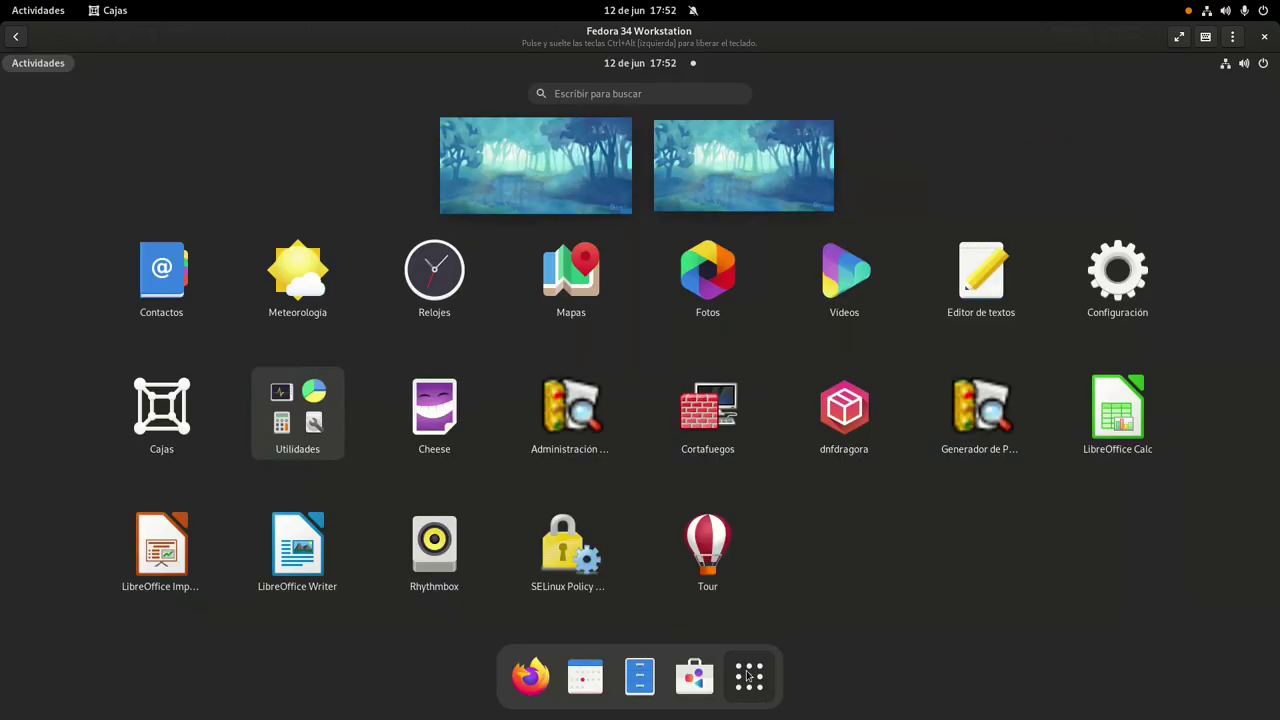
pyautogui.click(726, 420)
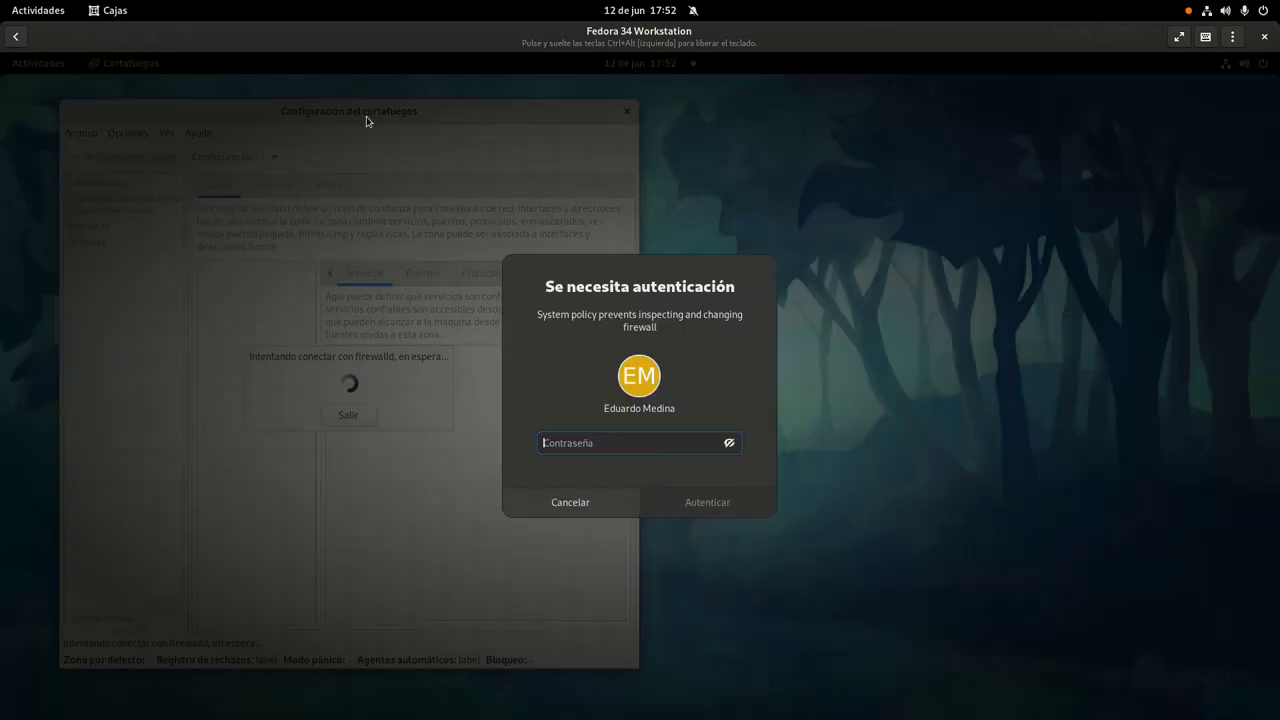
pyautogui.write('*******')
pyautogui.press('Return')
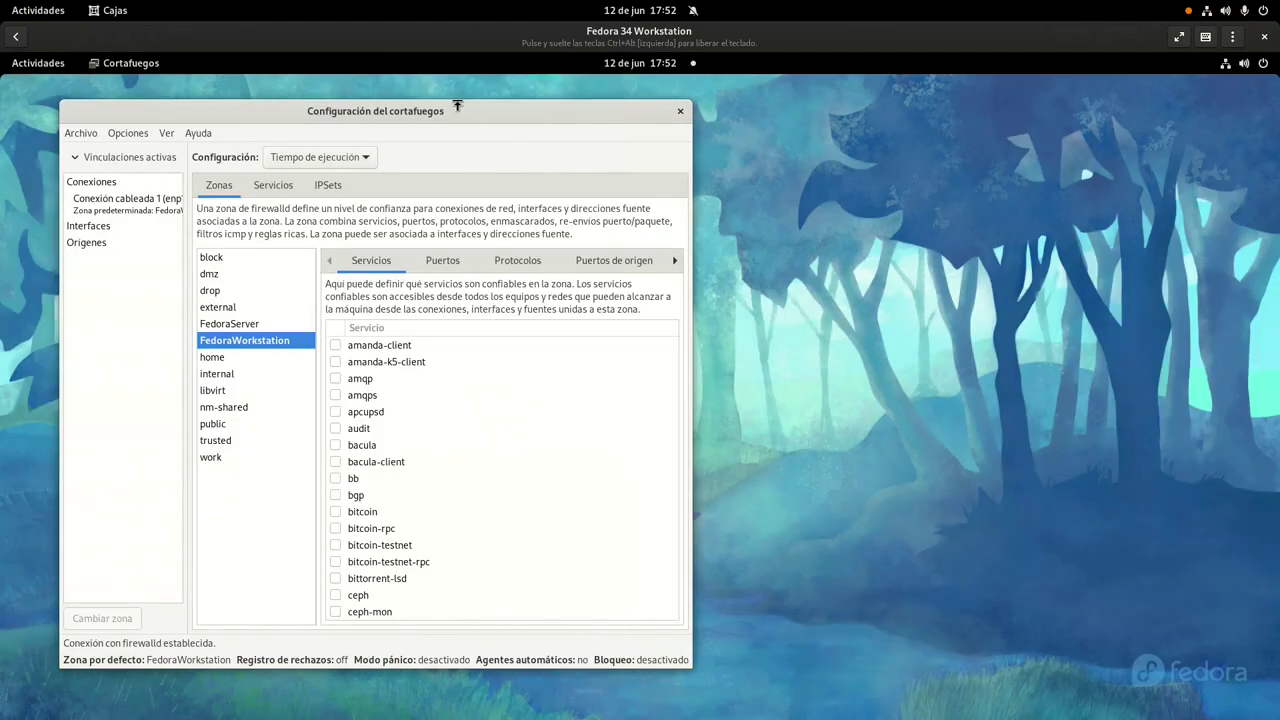
# Step: Maximize the firewall configuration window and examine the FedoraWorkstation zone's port ranges in the runtime configuration
pyautogui.doubleClick(466, 108)
pyautogui.click(354, 224)
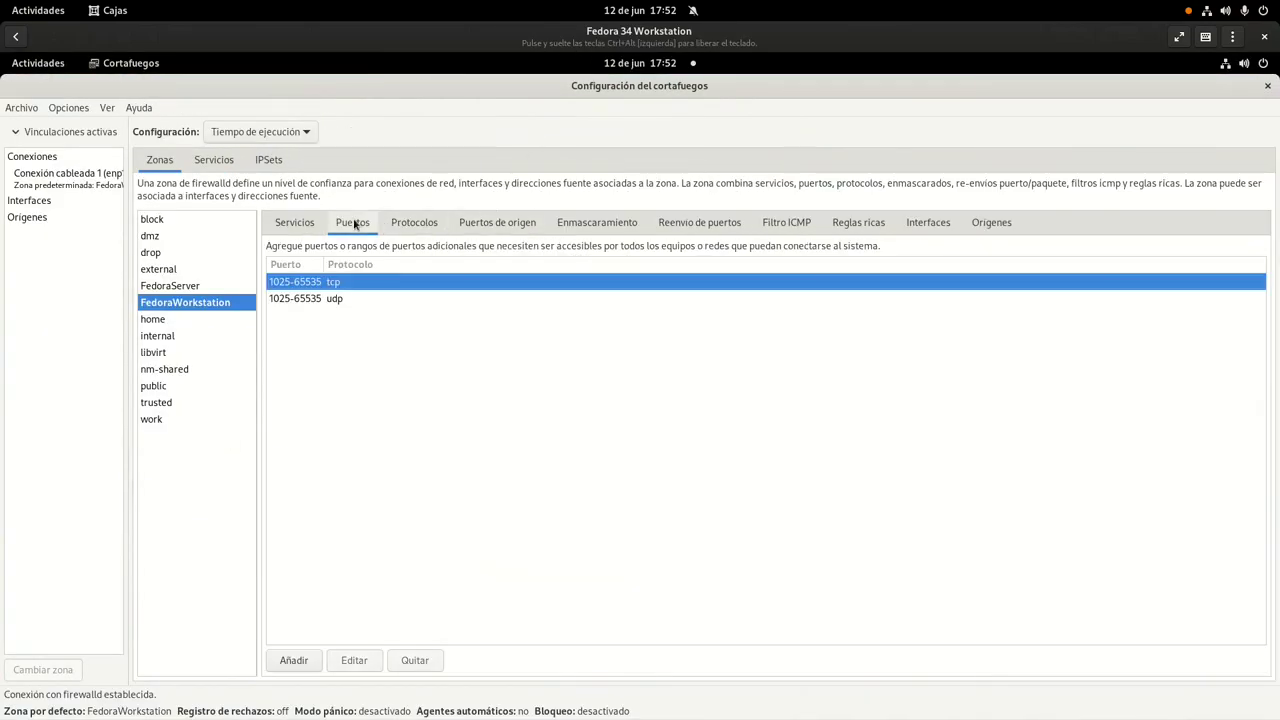
pyautogui.click(340, 298)
pyautogui.press('Up')
pyautogui.press('Down')
pyautogui.press('Up')
# Step: Remove the 1025-65535 tcp and udp port ranges from the FedoraWorkstation zone's permanent configuration
pyautogui.click(268, 133)
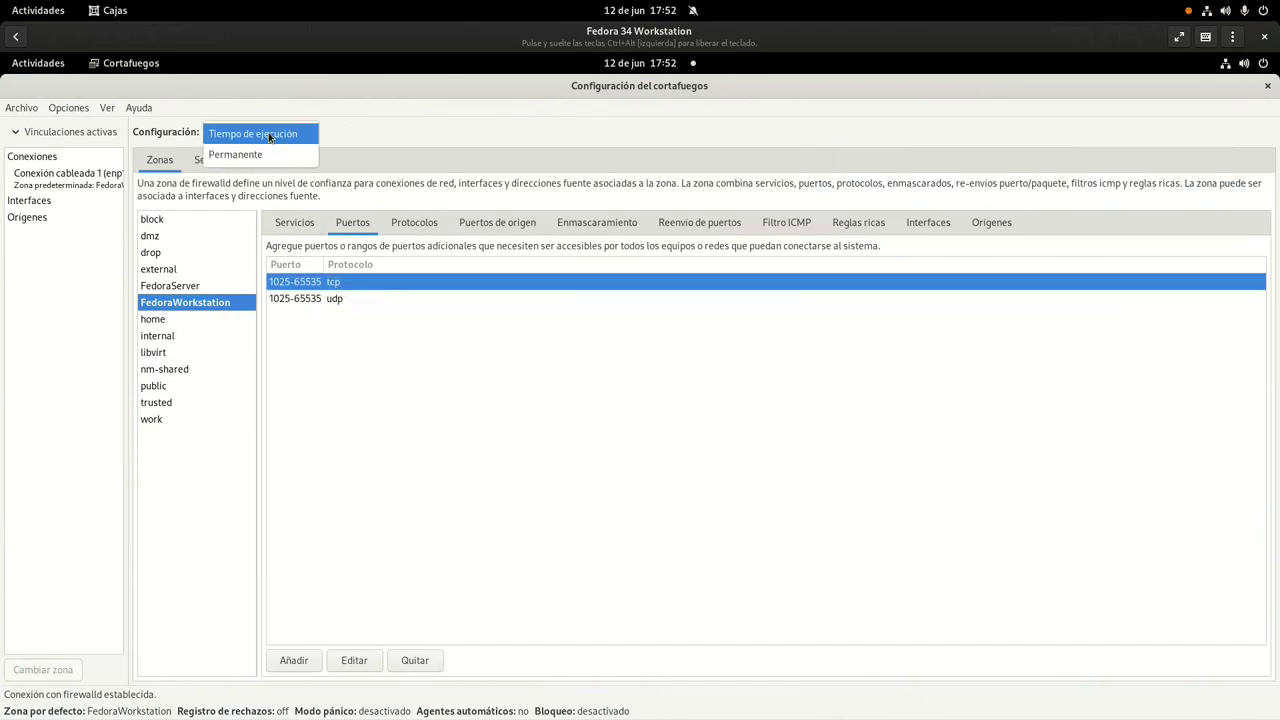
pyautogui.click(259, 156)
pyautogui.click(314, 282)
pyautogui.click(414, 660)
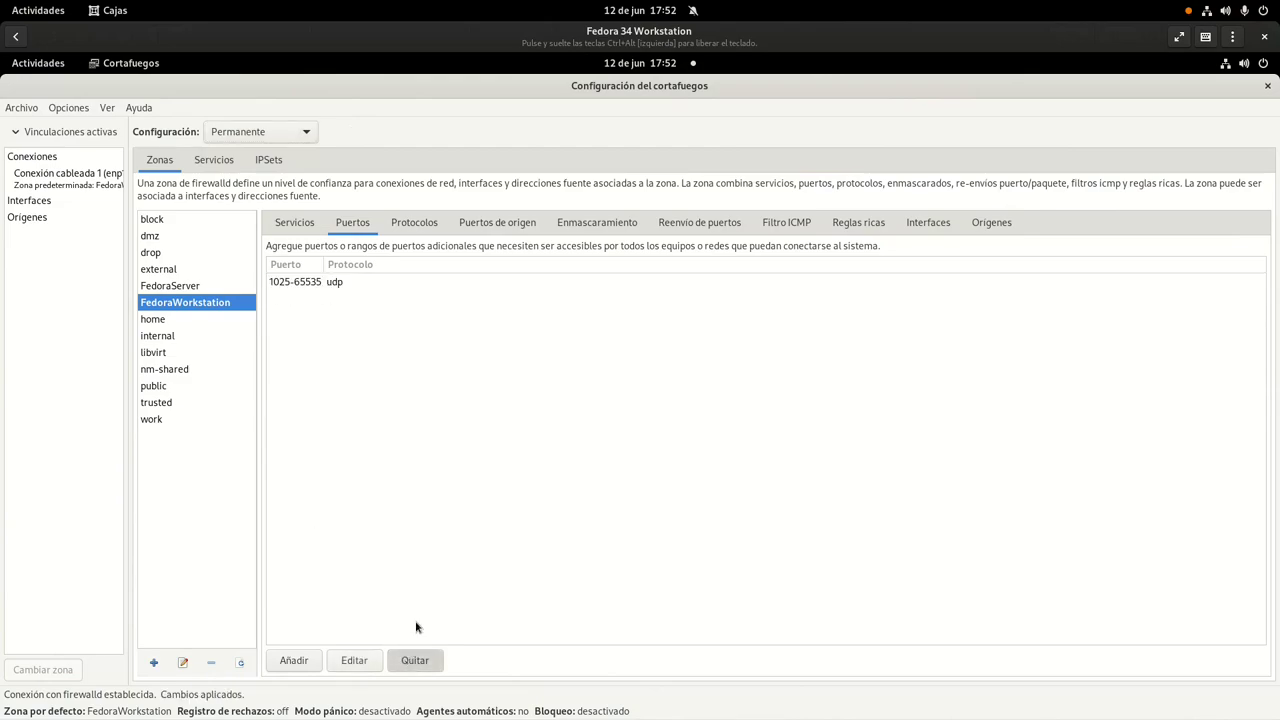
pyautogui.click(314, 286)
pyautogui.click(407, 665)
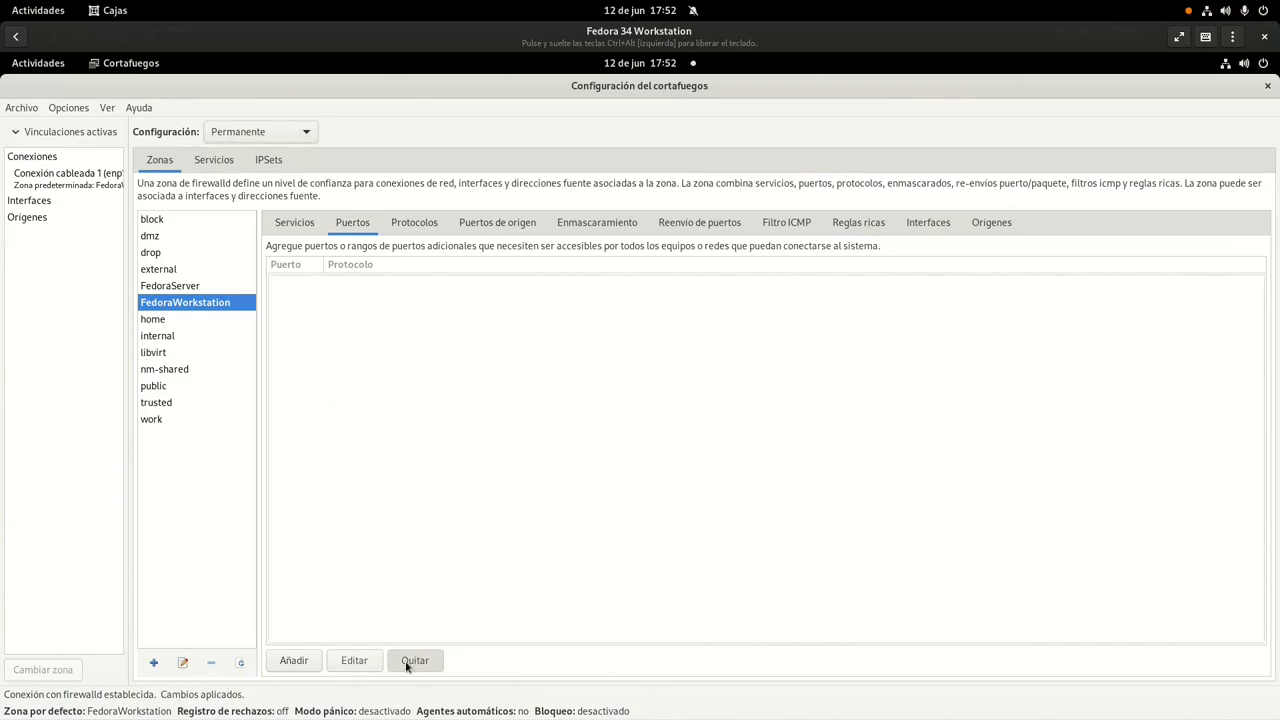
# Step: Close the firewall configuration window and restart the Fedora 34 virtual machine
pyautogui.click(1267, 85)
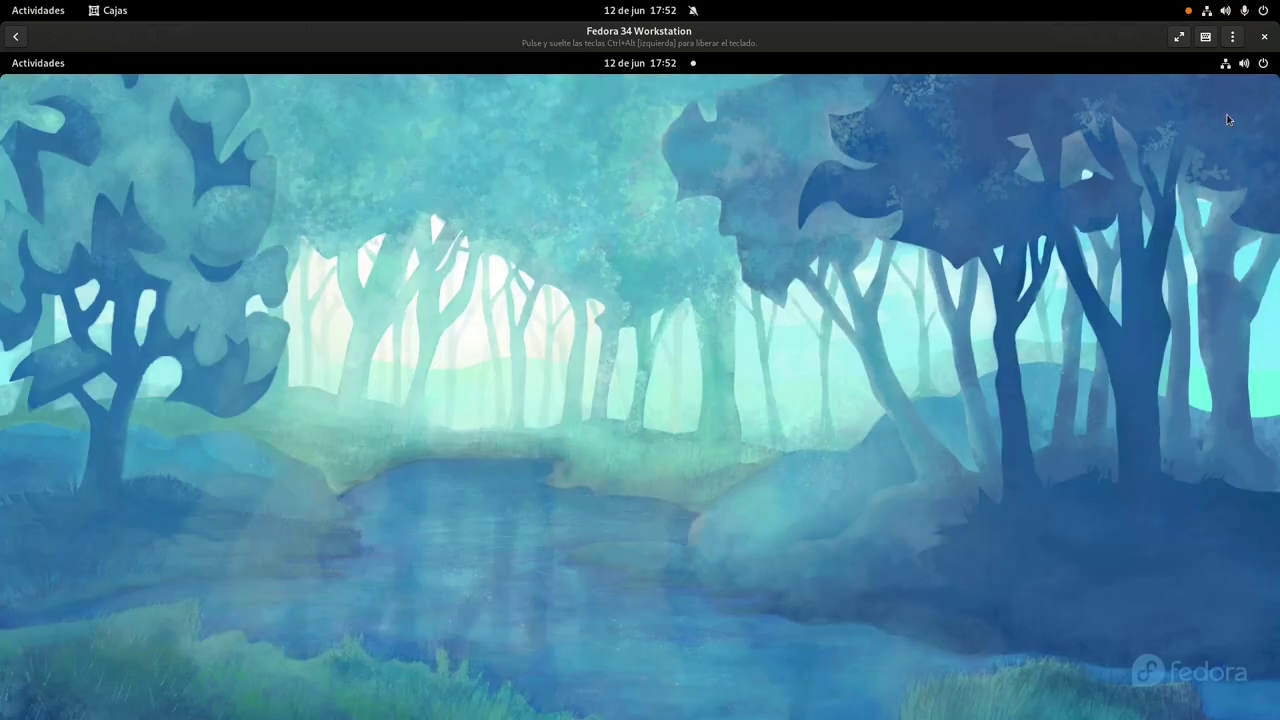
pyautogui.click(1258, 63)
pyautogui.click(1231, 212)
pyautogui.click(1184, 254)
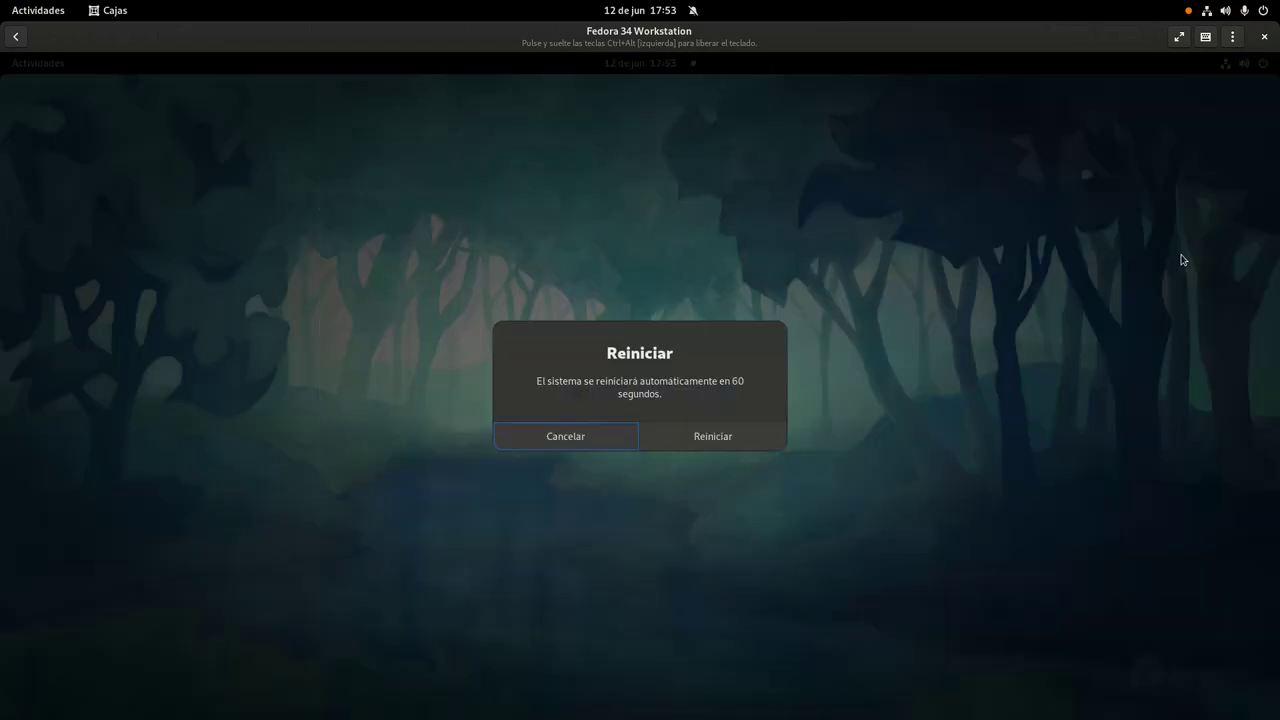
pyautogui.click(755, 441)
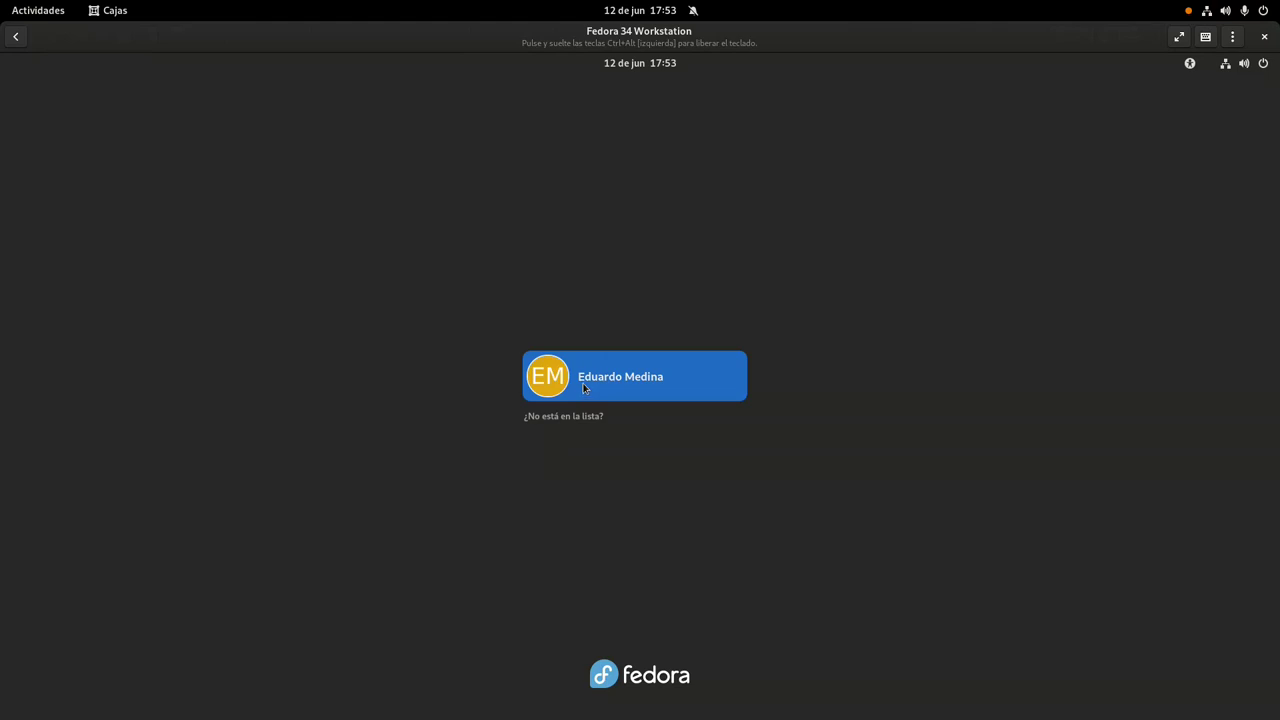
# Step: Log in to the restarted virtual machine's user account with the account password
pyautogui.click(584, 388)
pyautogui.write('••••••')
pyautogui.press('Return')
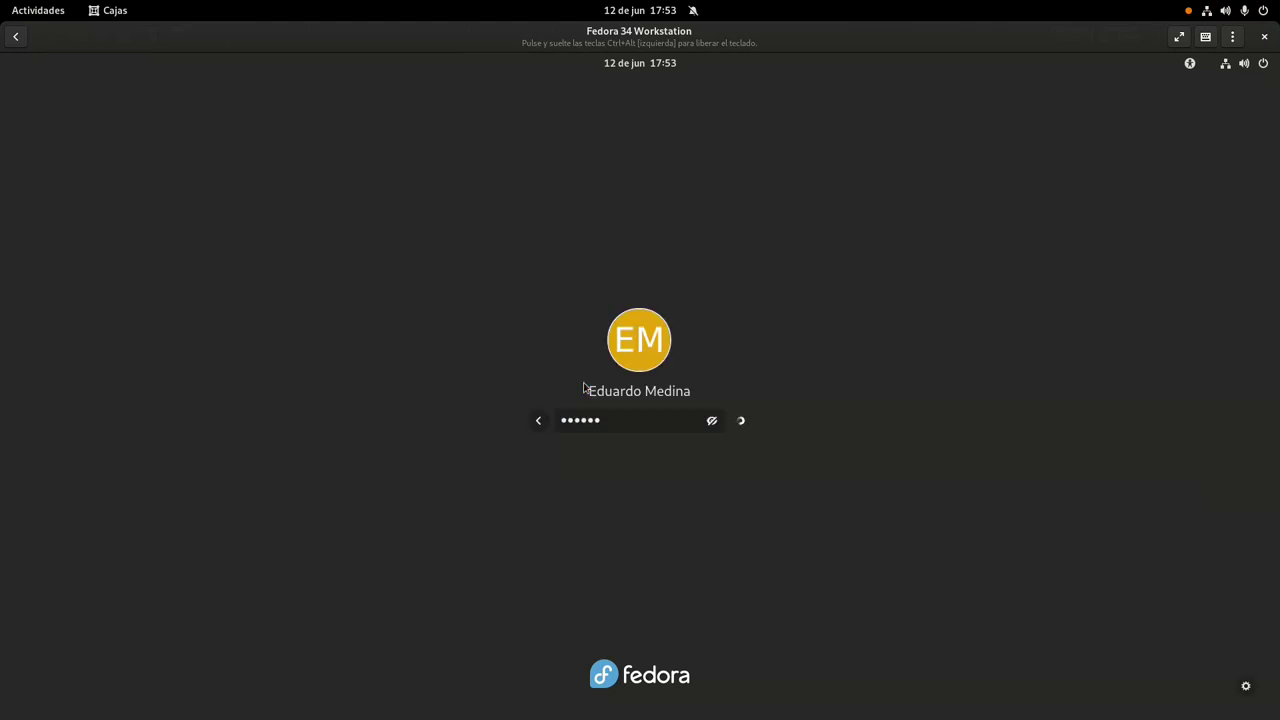
pyautogui.write('••••••')
pyautogui.press('Return')
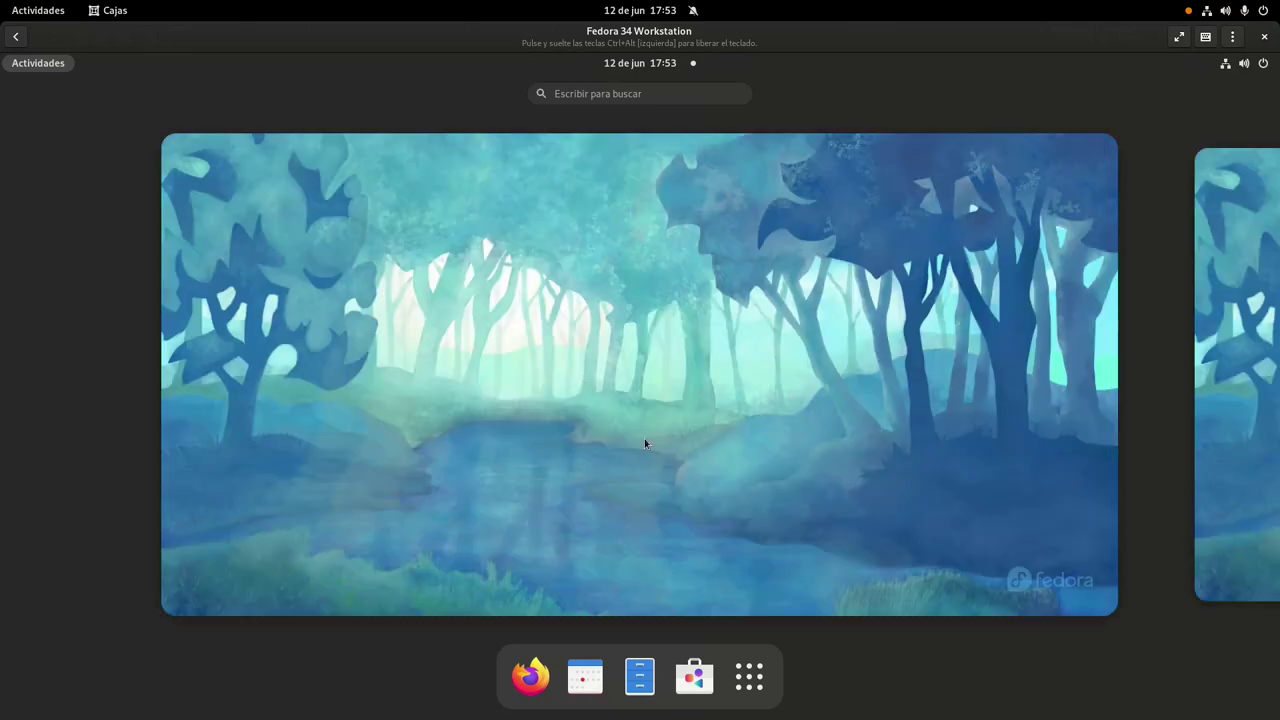
# Step: Open Cortafuegos from the application list and authorize firewall access with the account password
pyautogui.click(730, 668)
pyautogui.click(700, 422)
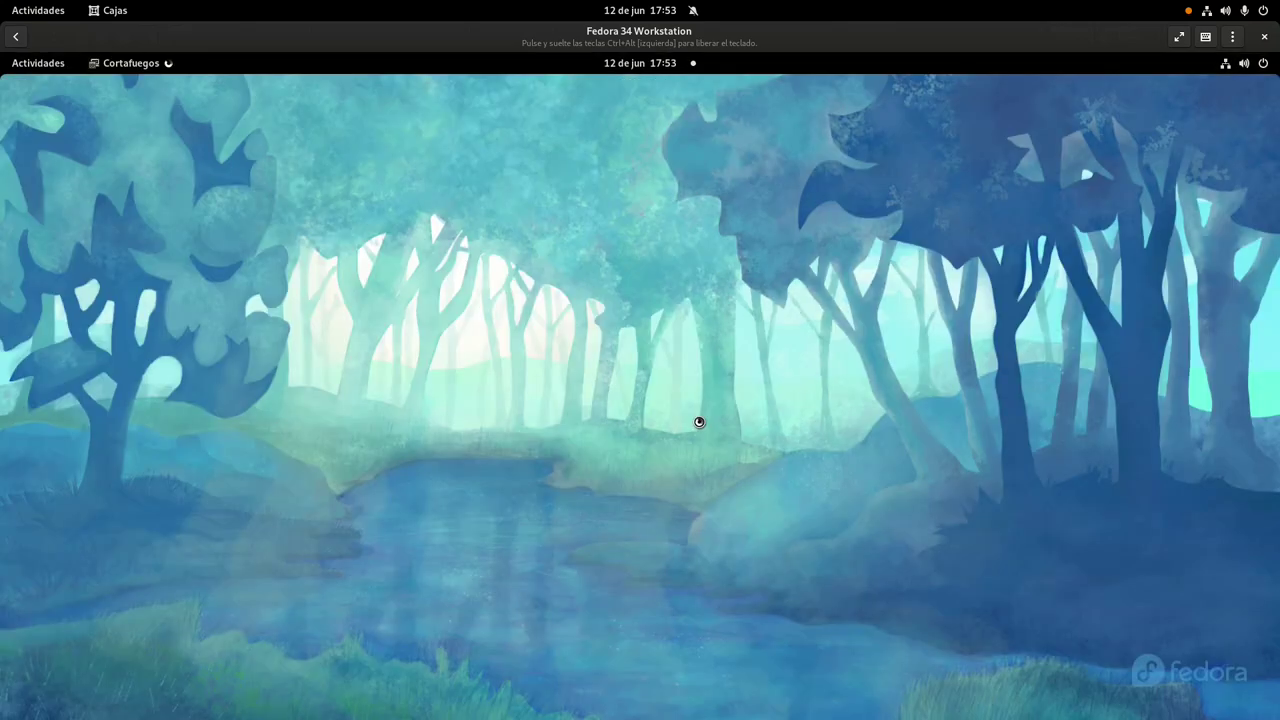
pyautogui.write('•••••••')
pyautogui.press('Return')
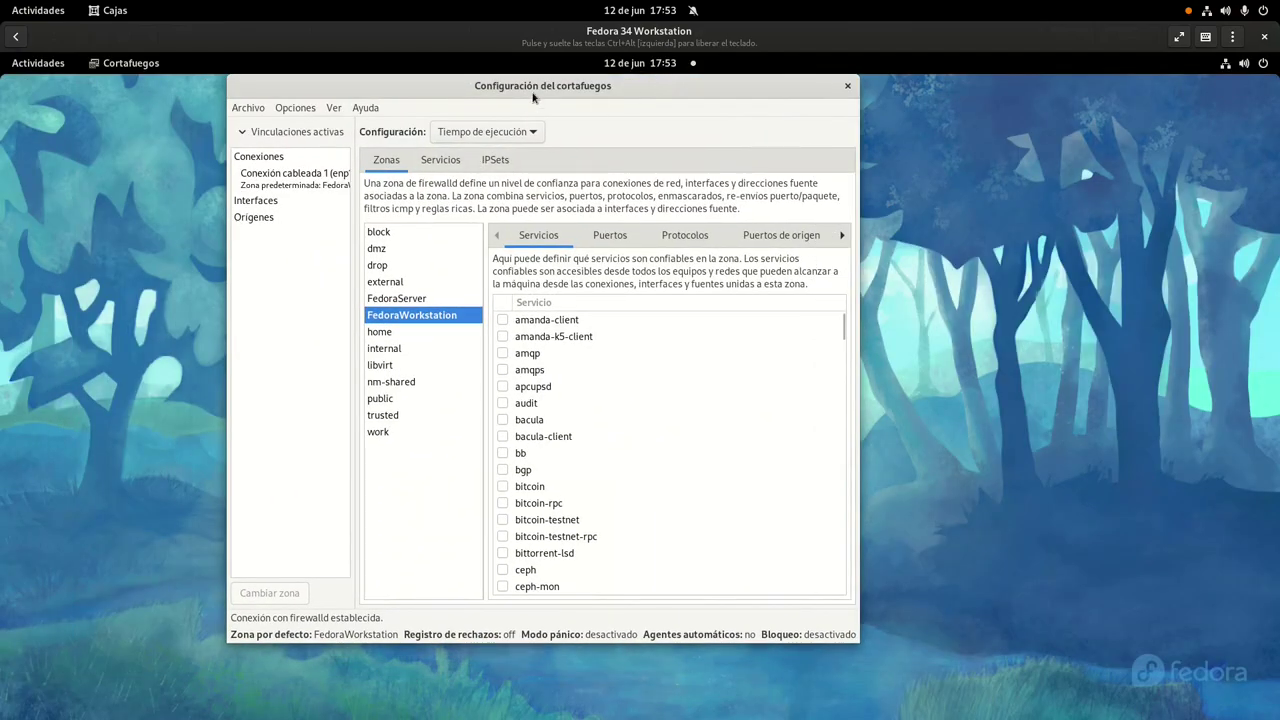
# Step: Maximize the firewall window and compare the FedoraWorkstation zone's ports in the runtime and permanent configurations
pyautogui.doubleClick(536, 104)
pyautogui.click(353, 230)
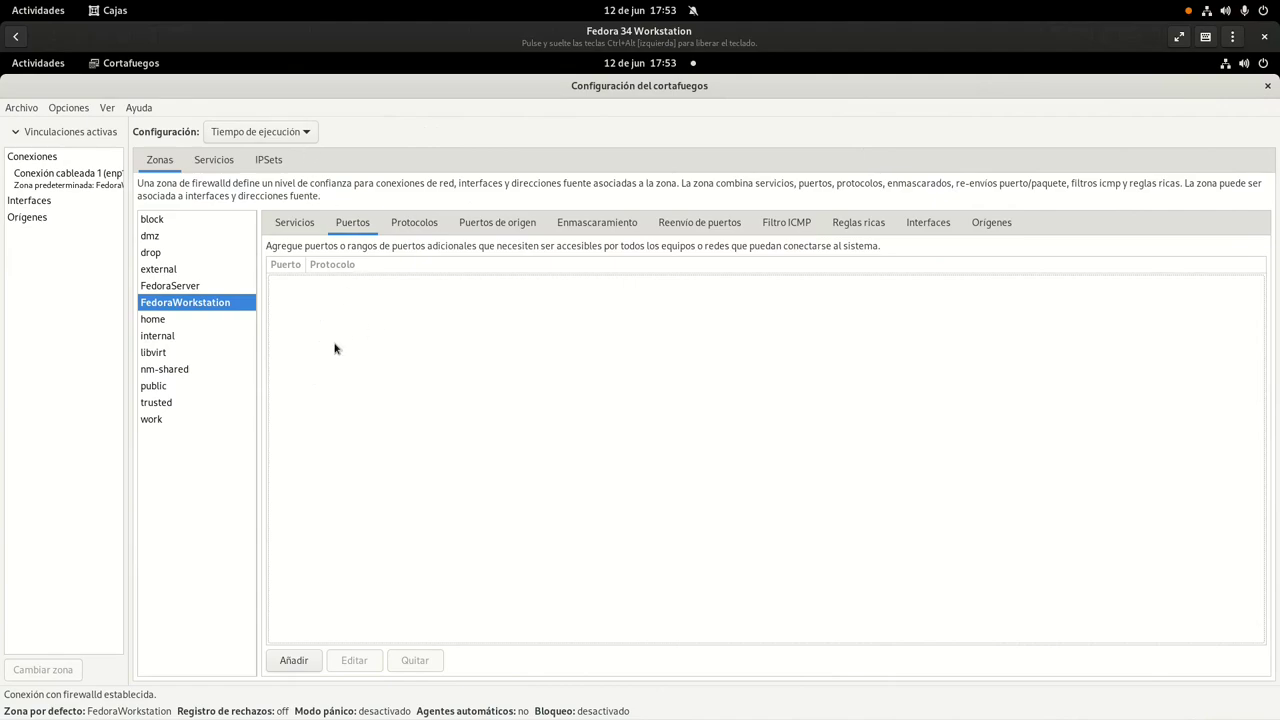
pyautogui.click(300, 132)
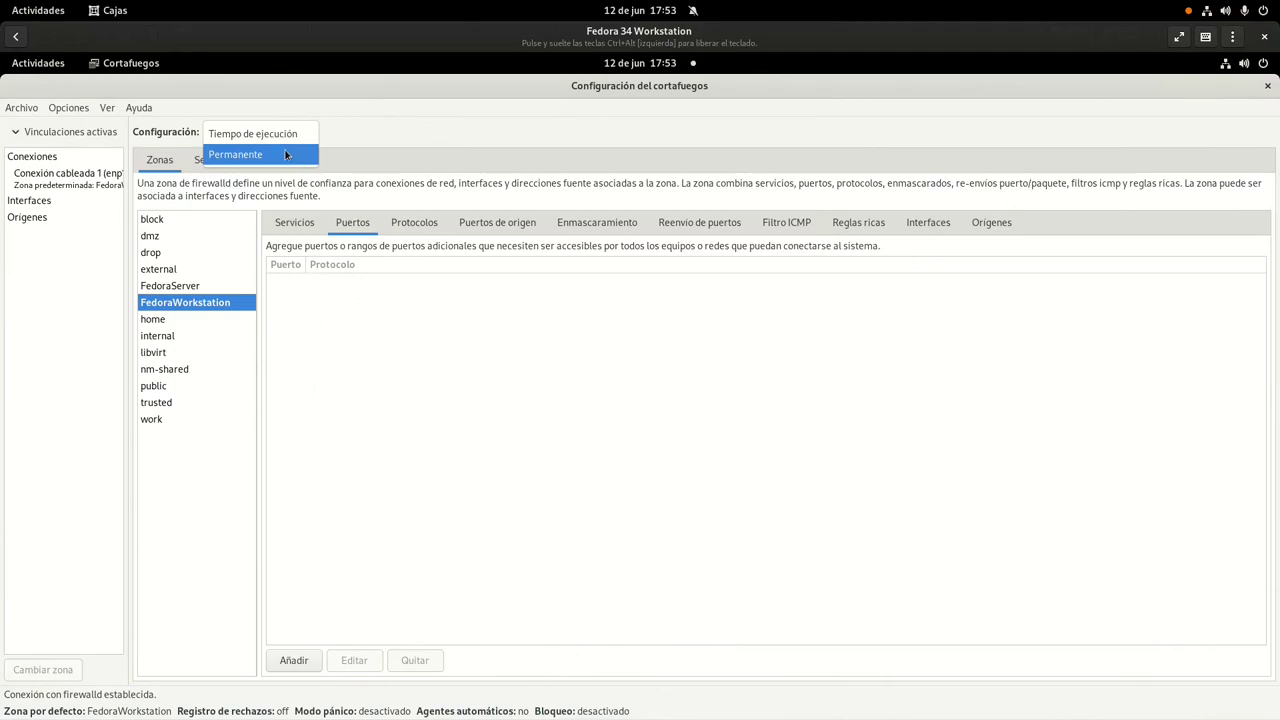
pyautogui.click(286, 154)
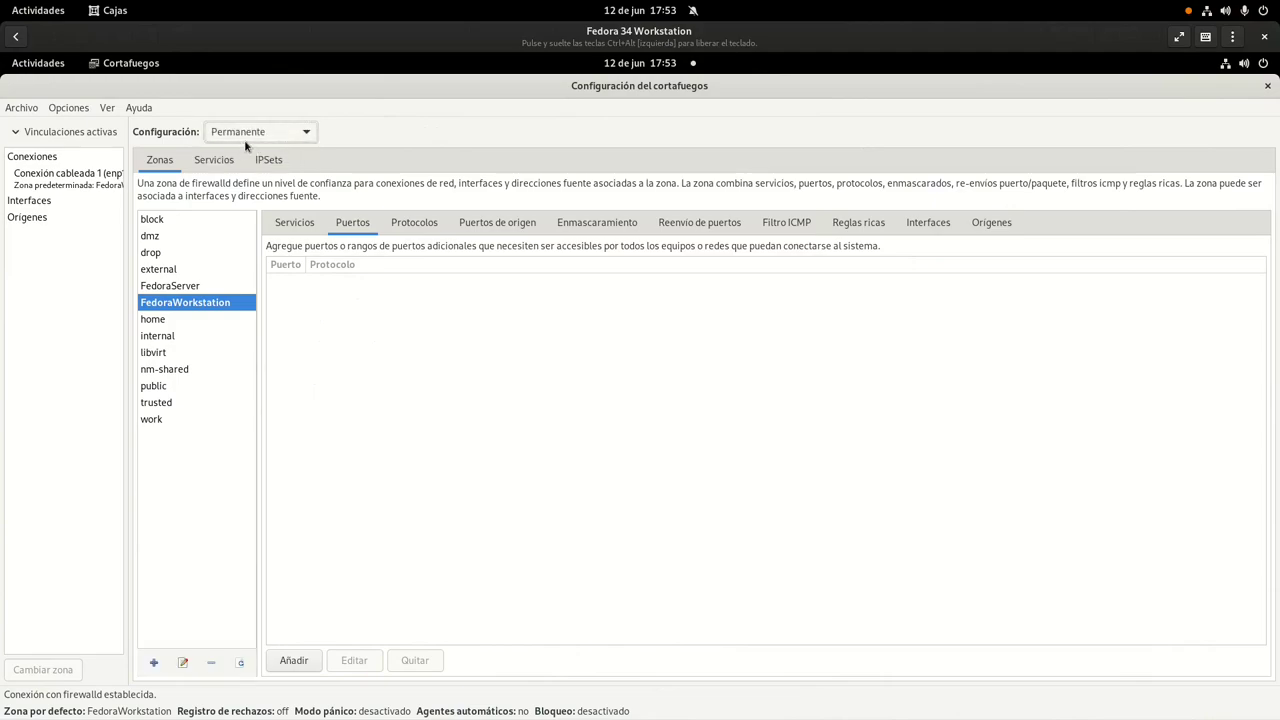